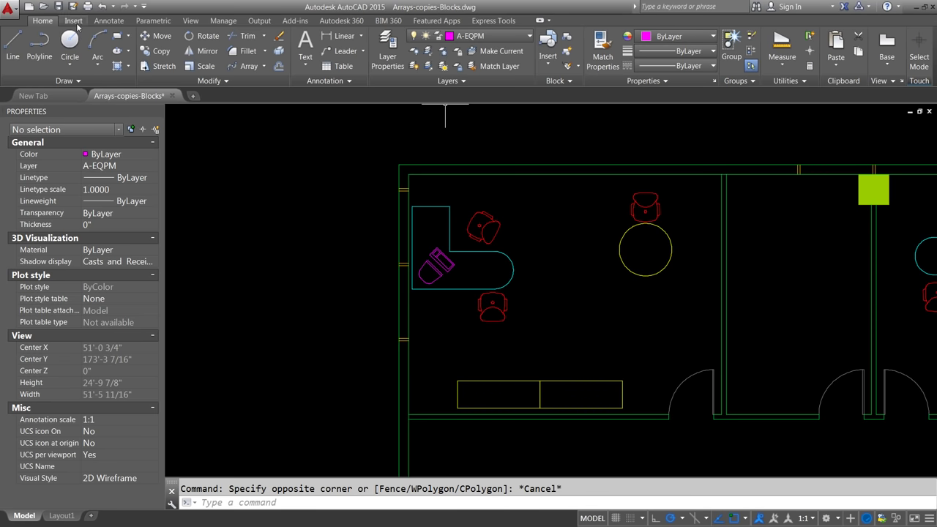
Insert Chair.dwg as a block, redefine the existing chair block with it, and place the new chair below the round table.
left_click(76, 22)
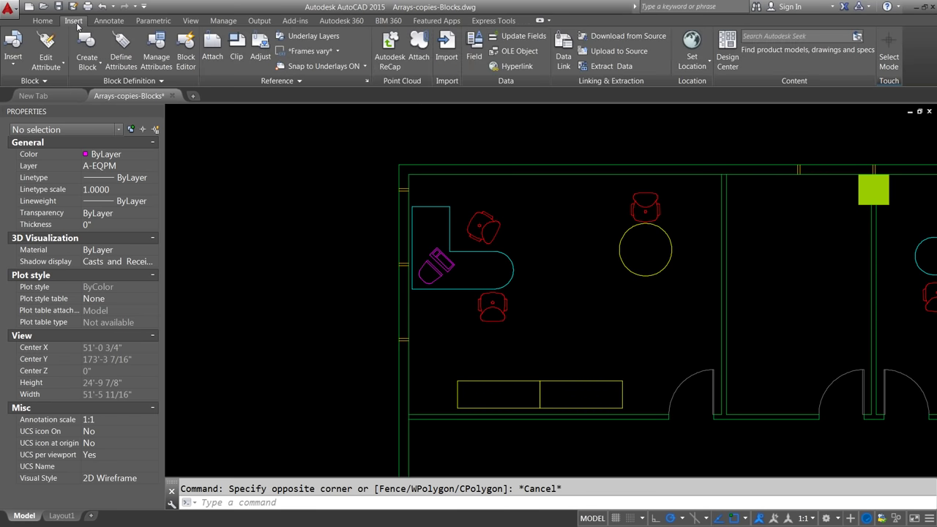
left_click(7, 51)
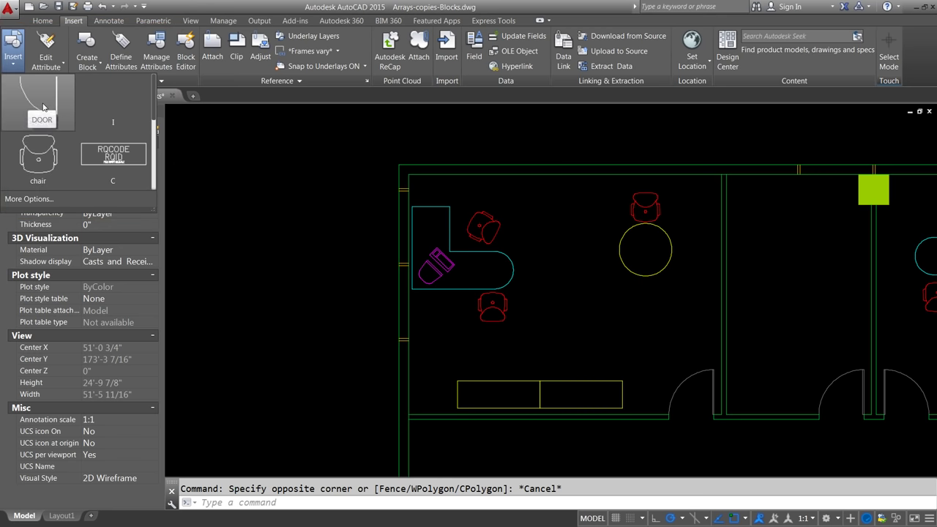
left_click(30, 198)
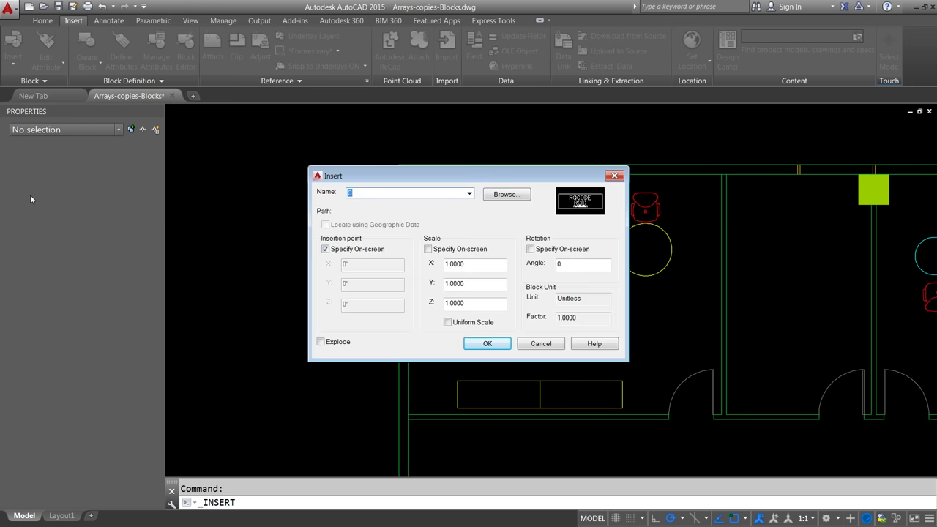
left_click(505, 195)
left_click_drag(532, 177, 535, 196)
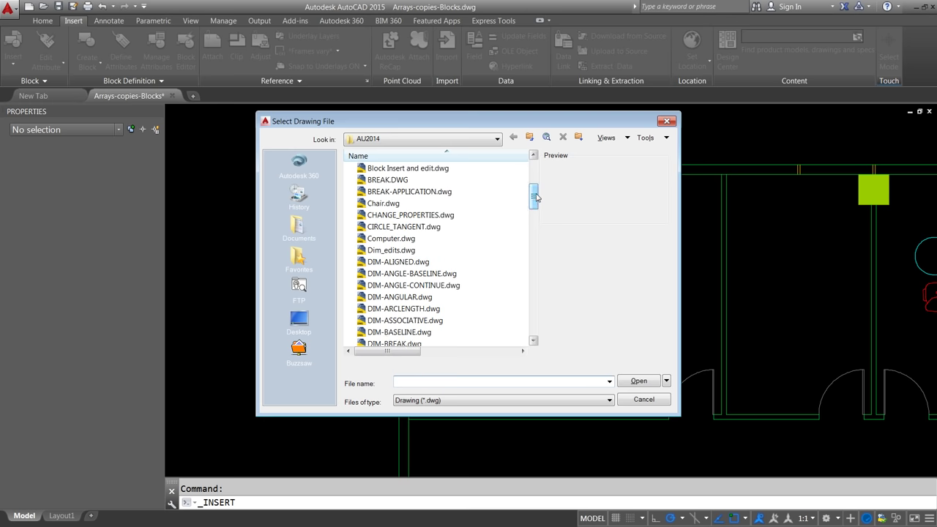
left_click(392, 205)
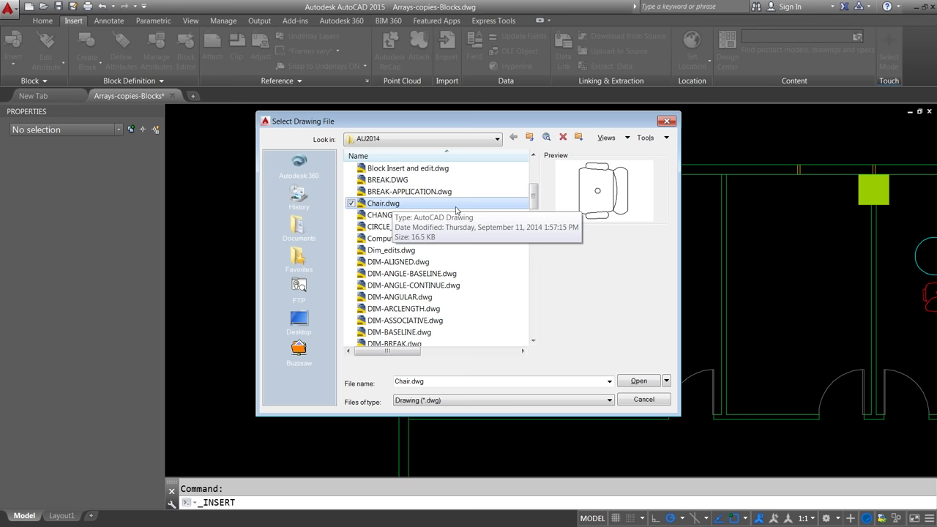
left_click(638, 381)
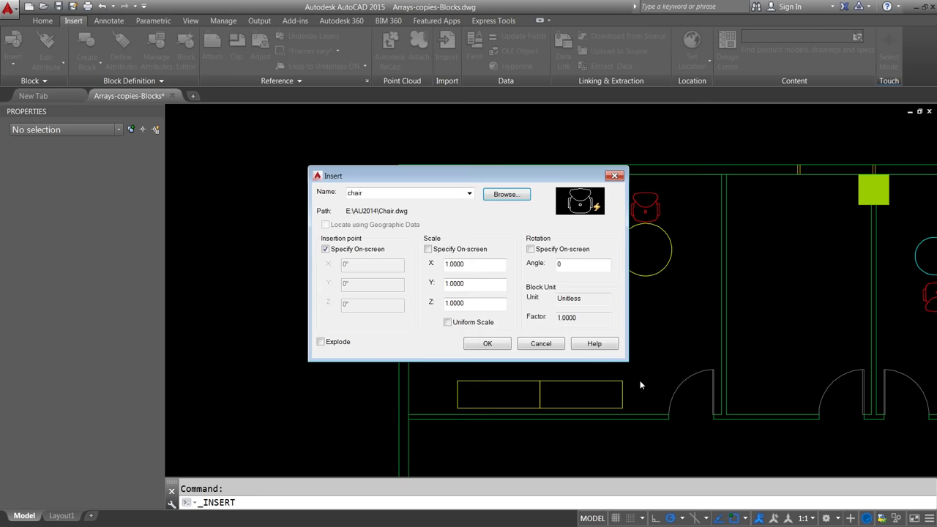
left_click(488, 344)
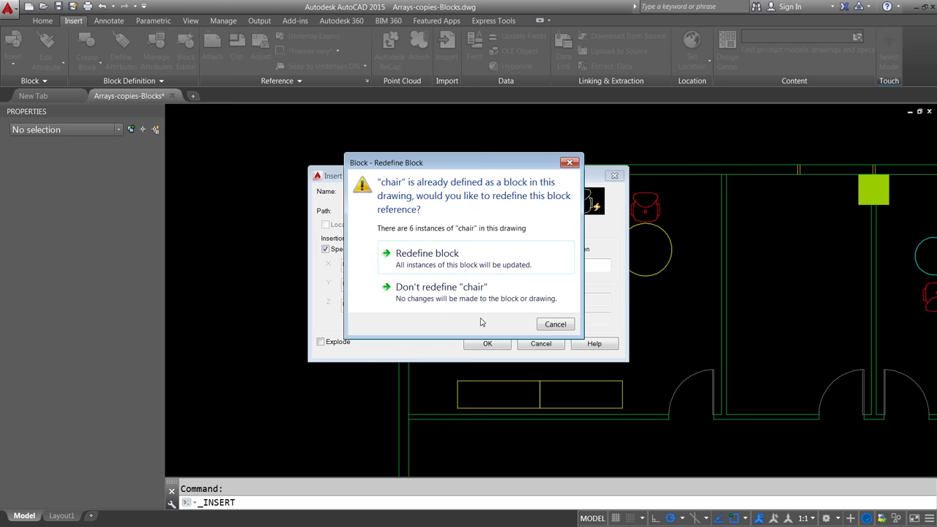
left_click(420, 258)
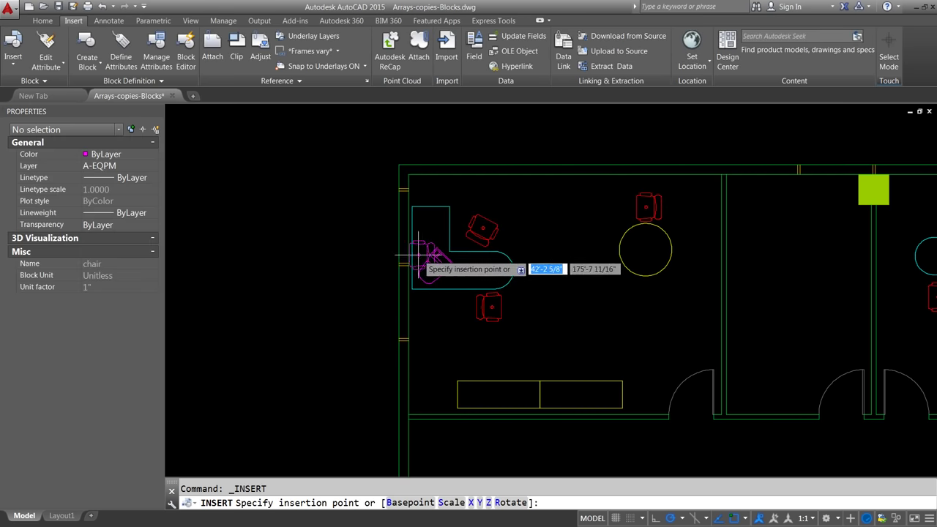
left_click(650, 300)
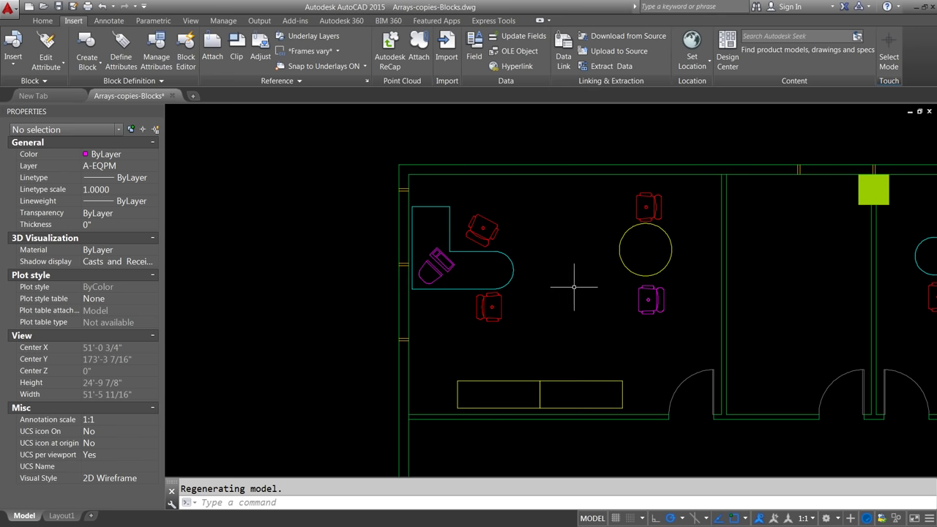
Move the newly placed chair below the round table to the A-FURN-CHAR layer.
left_click(638, 299)
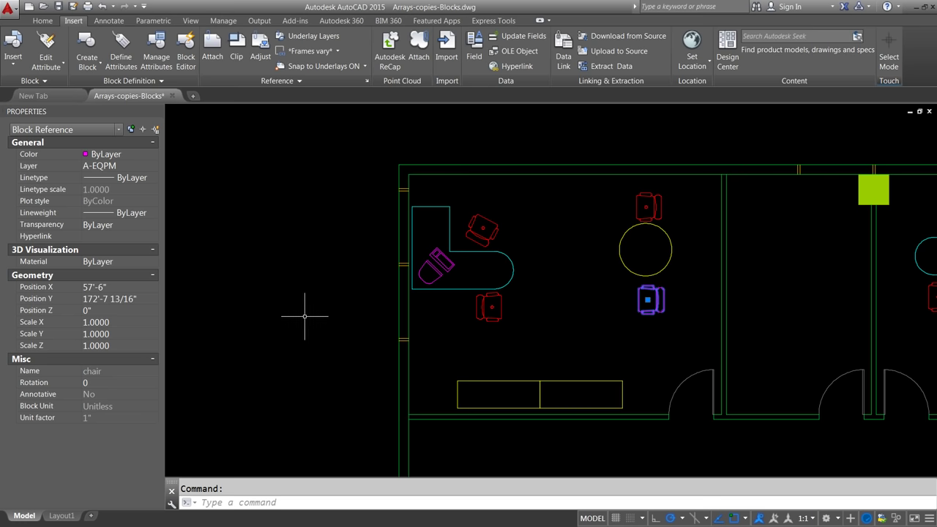
left_click(110, 165)
left_click(135, 211)
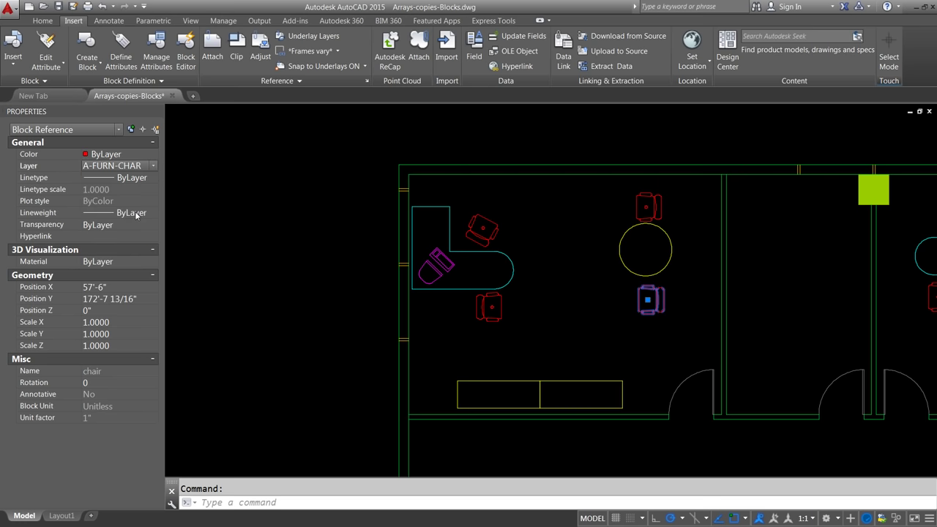
key("Escape")
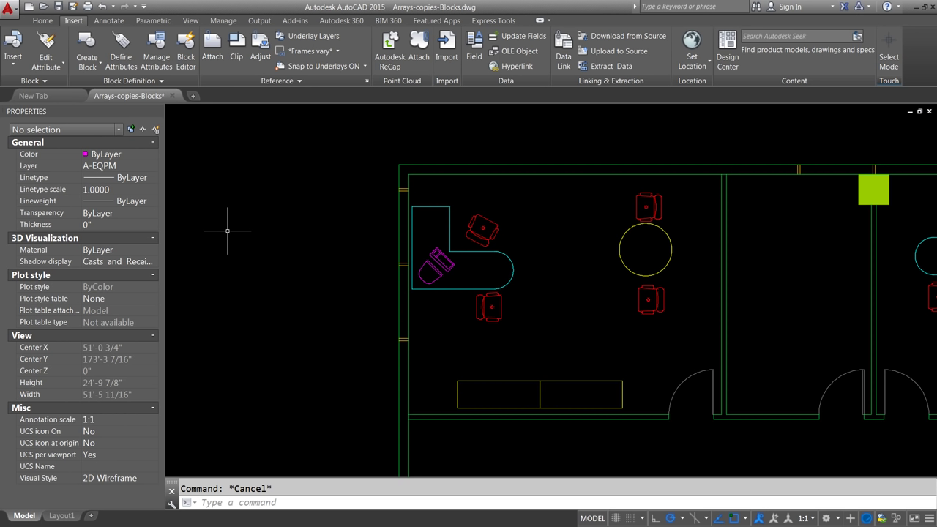
Insert Computer.dwg from file and redefine the existing Computer block with it.
scroll(323, 223, "up", 4)
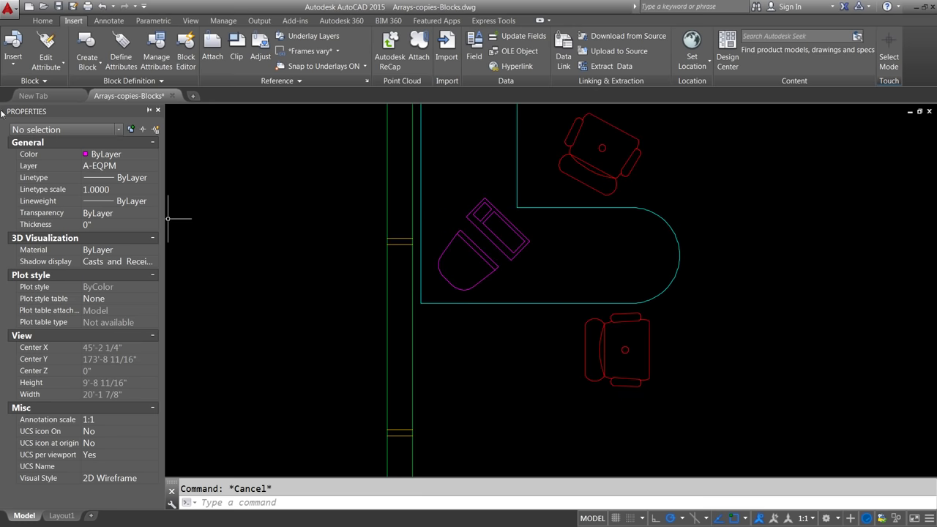
left_click(11, 66)
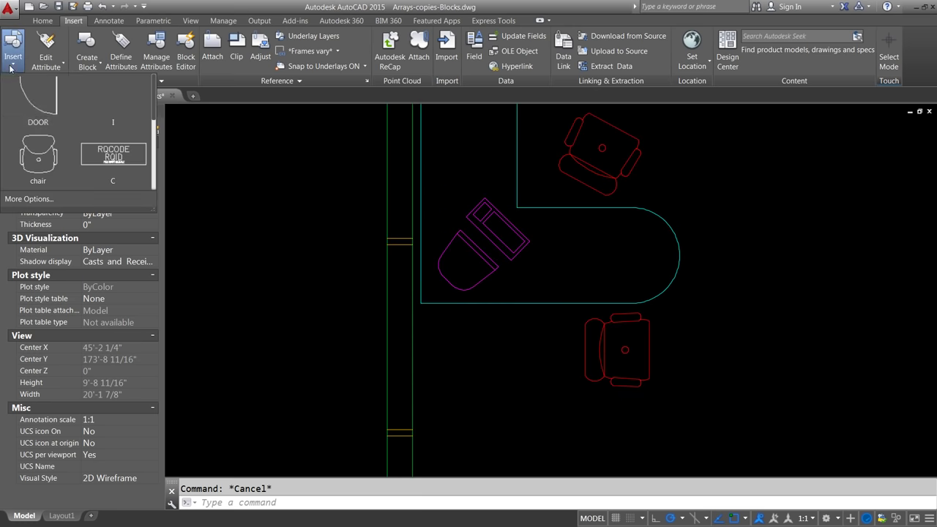
left_click(29, 199)
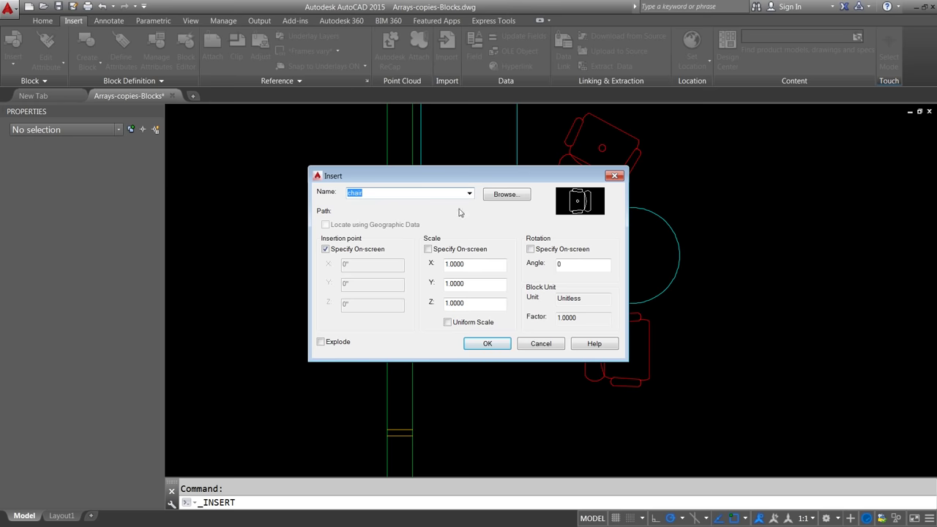
left_click(496, 197)
left_click_drag(533, 174, 533, 206)
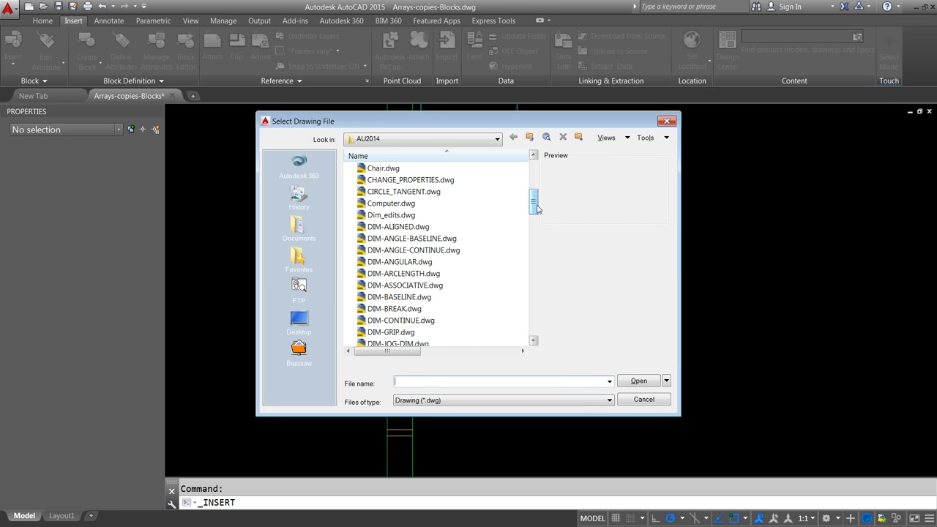
left_click(425, 205)
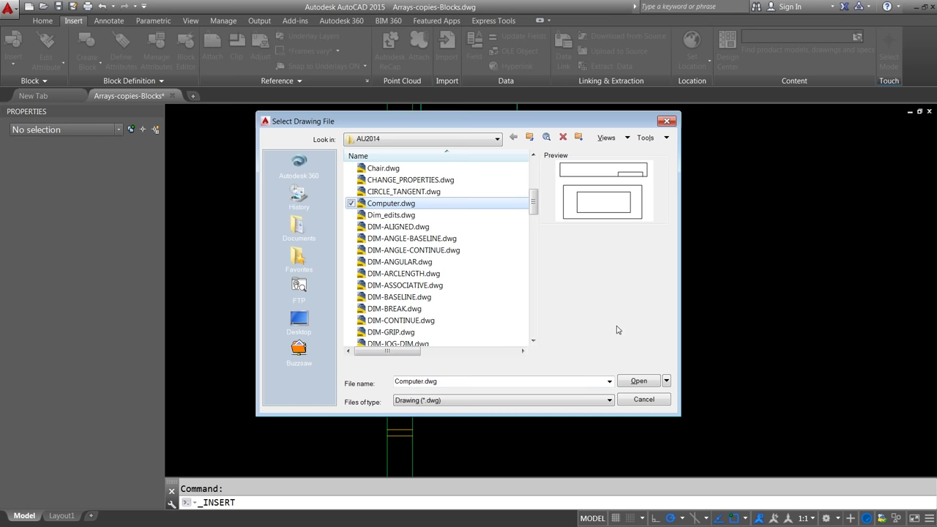
left_click(637, 381)
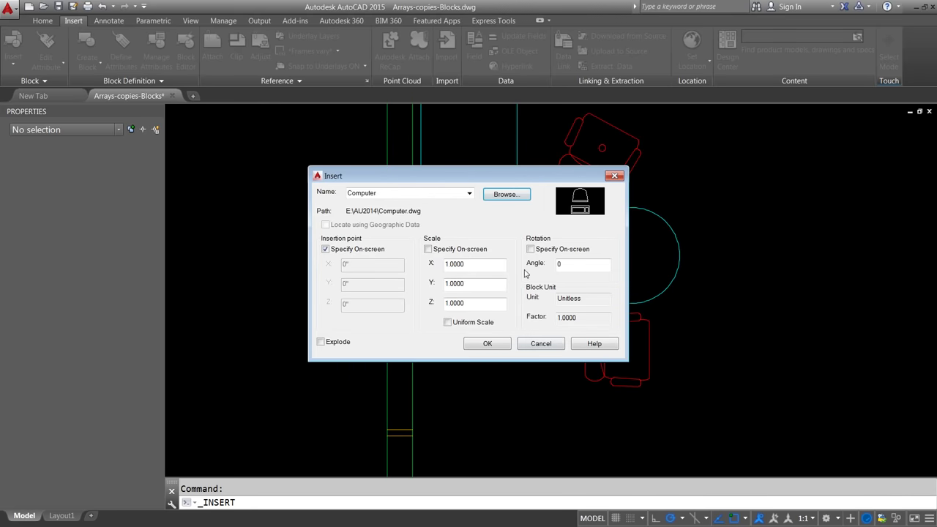
mouse_move(505, 176)
left_mouse_down()
mouse_move(502, 316)
mouse_move(499, 306)
left_mouse_up()
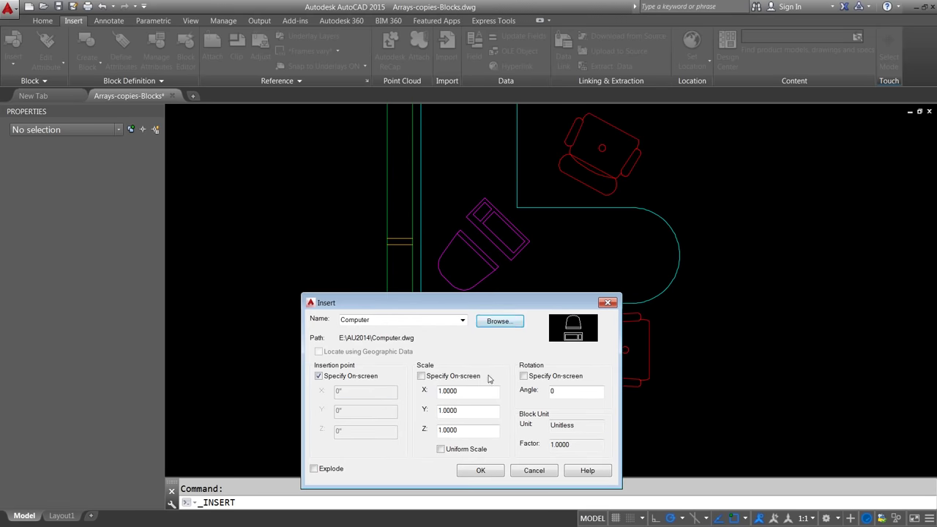
left_click(481, 472)
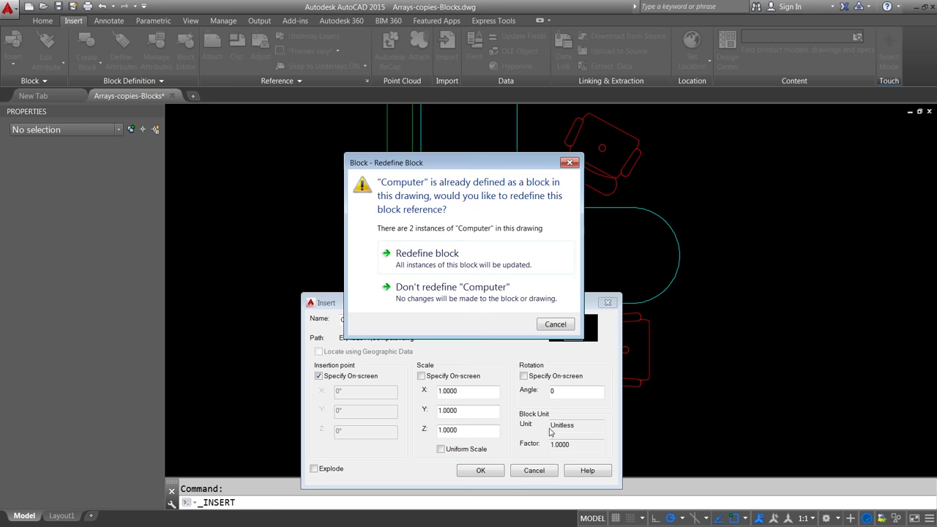
left_click(425, 258)
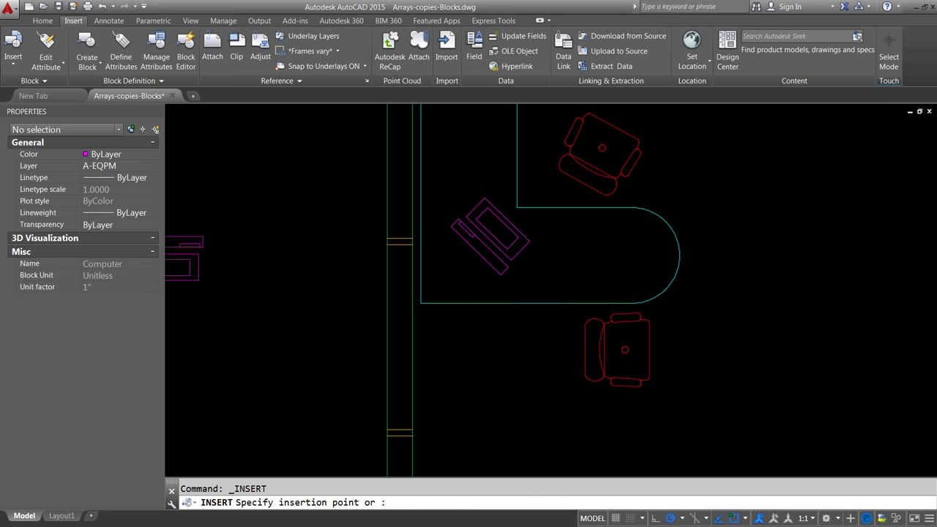
Place the inserted computer beside the desk's rounded end and erase that extra copy.
left_click(750, 238)
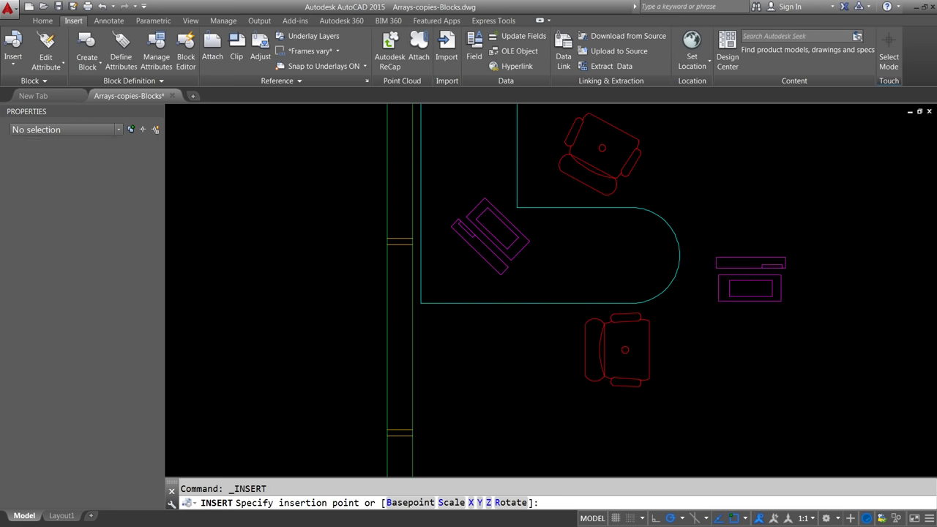
left_click(749, 256)
key("Delete")
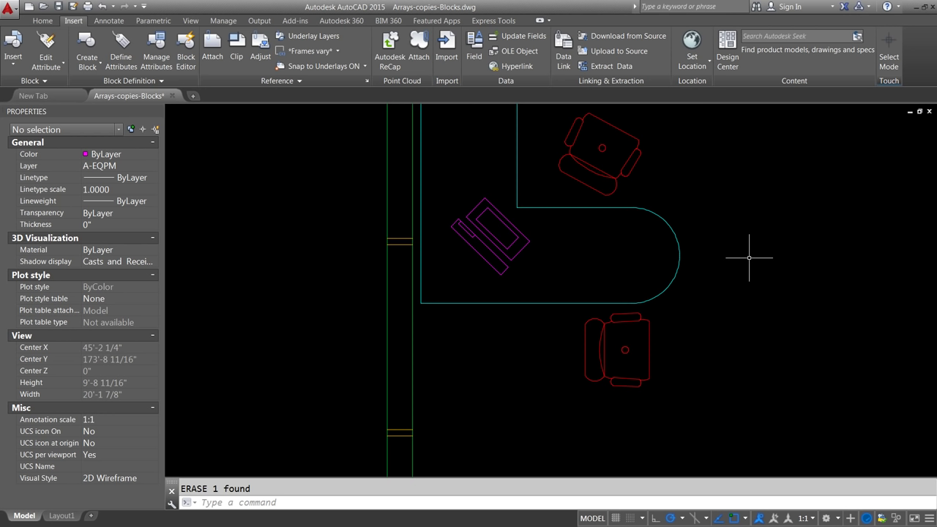
Open the chair block in the Block Editor and add a base point parameter at the centre of the seat's small circle.
left_click(624, 178)
type("BE")
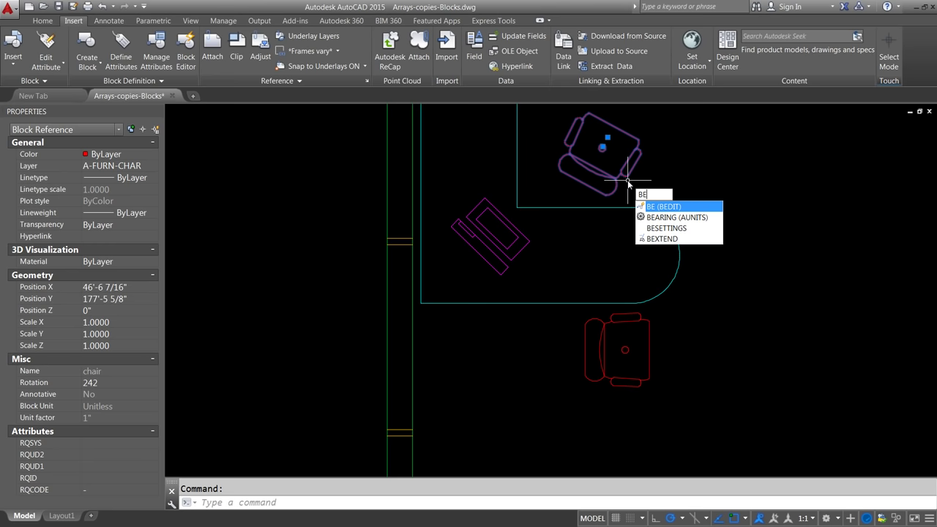
key("Return")
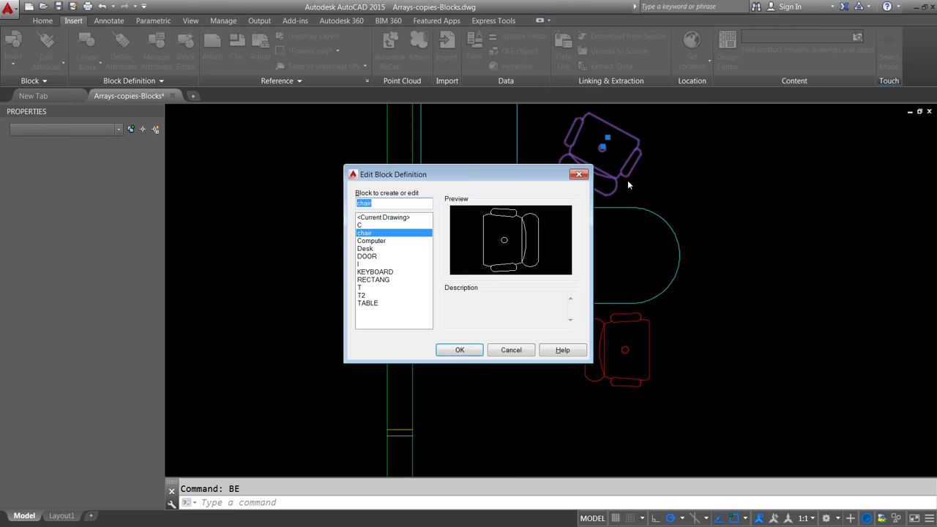
left_click(463, 355)
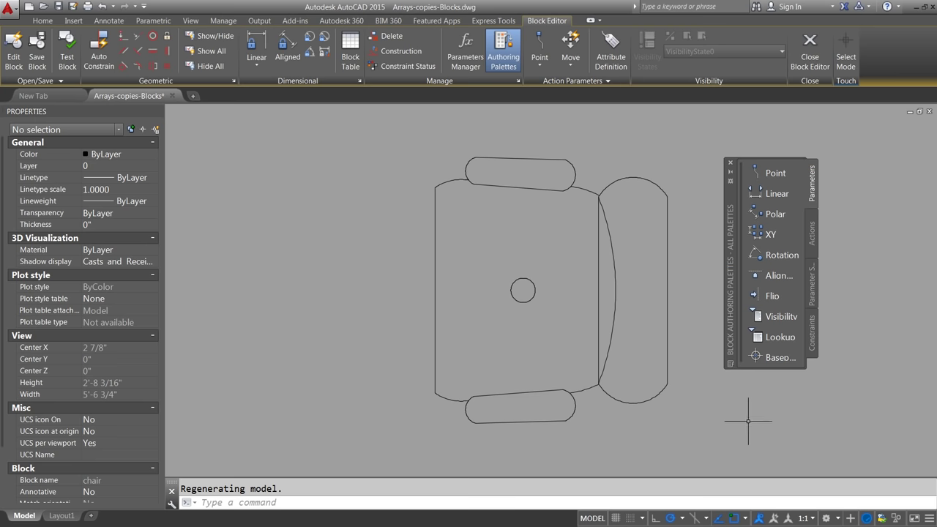
left_click(778, 359)
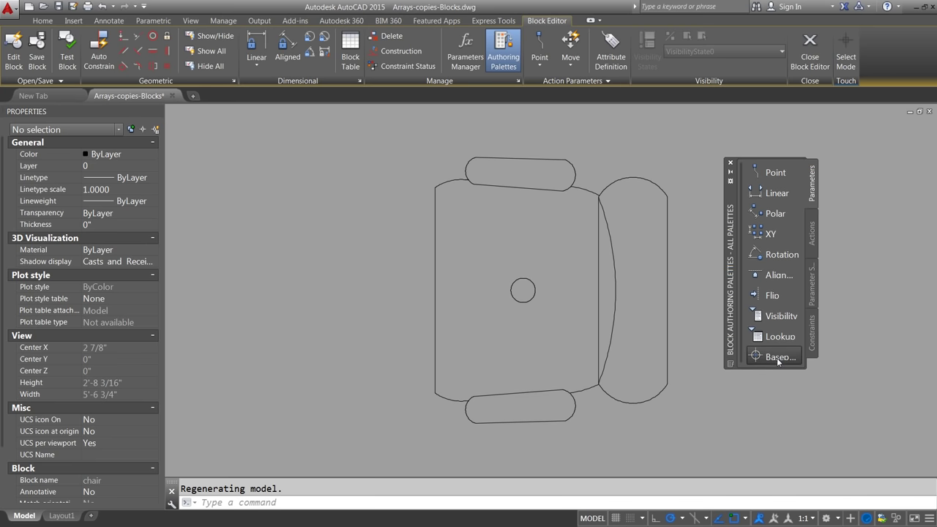
left_click(523, 290)
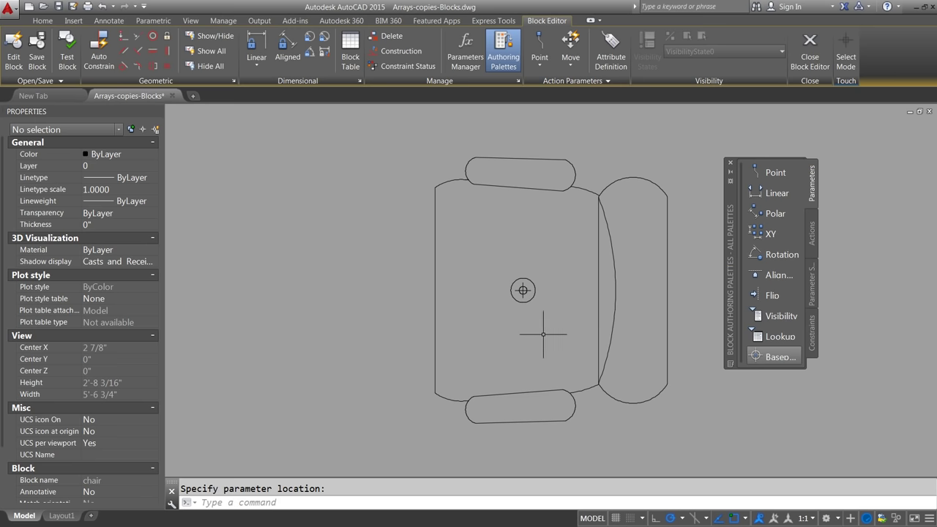
Draw lines joining the seat's two front corners to the circle's centre, then close the Block Editor and save the changes to chair.
left_click(43, 21)
left_click(13, 47)
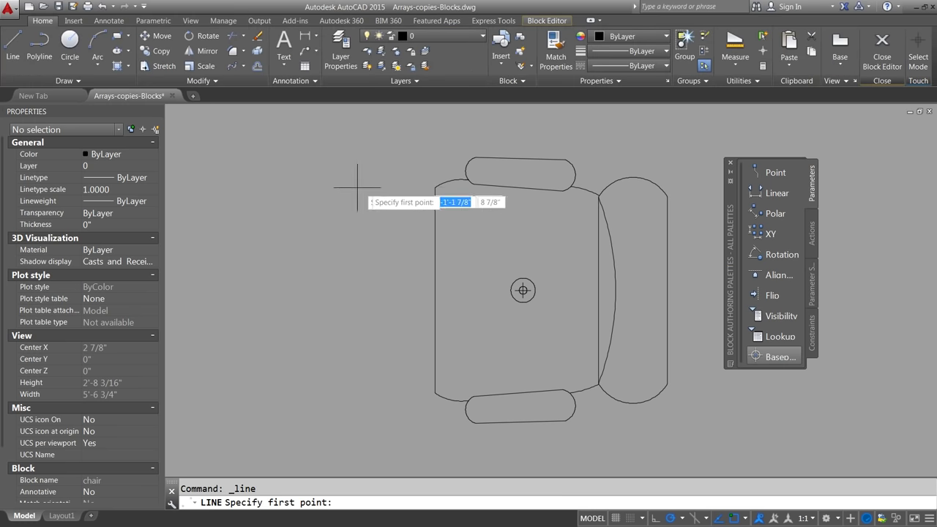
left_click(435, 188)
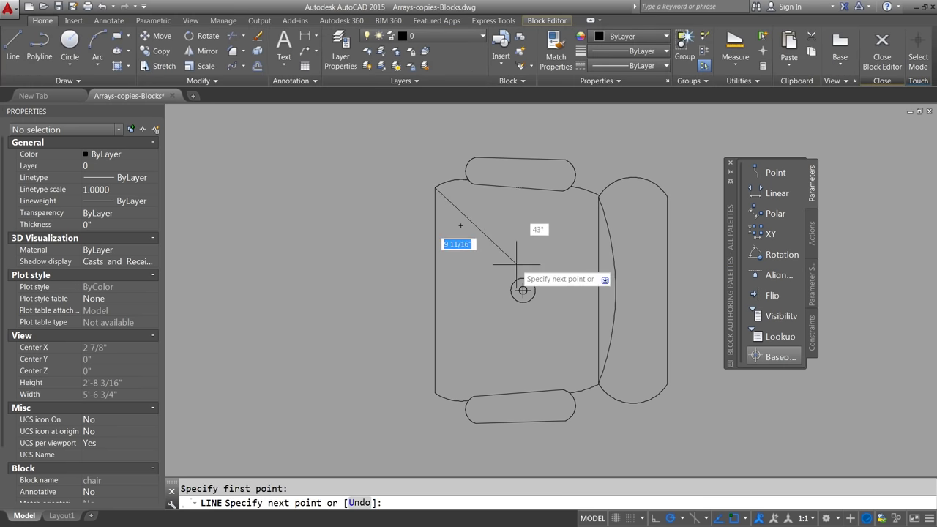
left_click(523, 290)
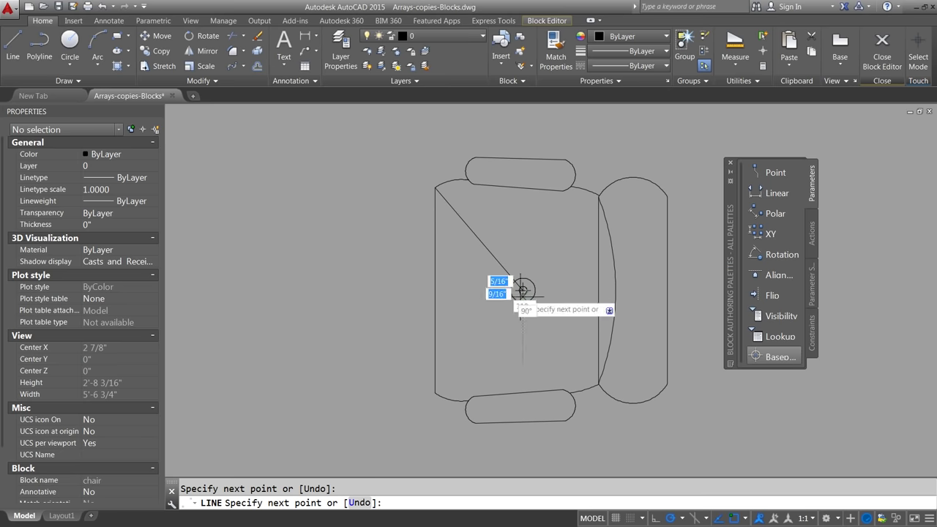
left_click(435, 393)
key("Return")
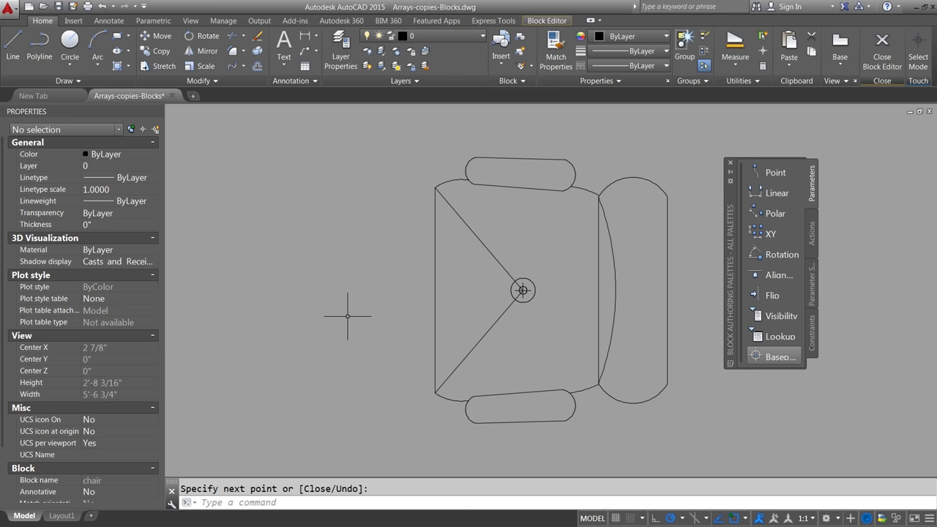
left_click(881, 65)
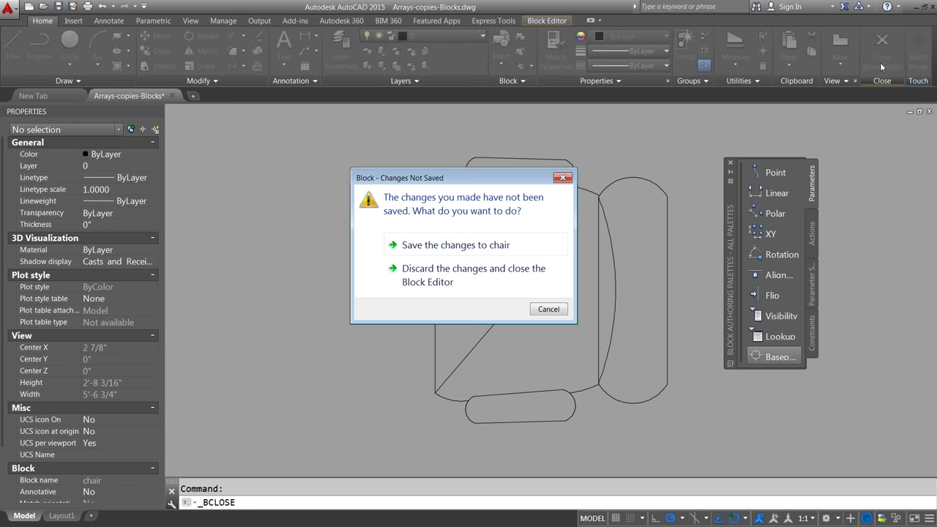
left_click(503, 249)
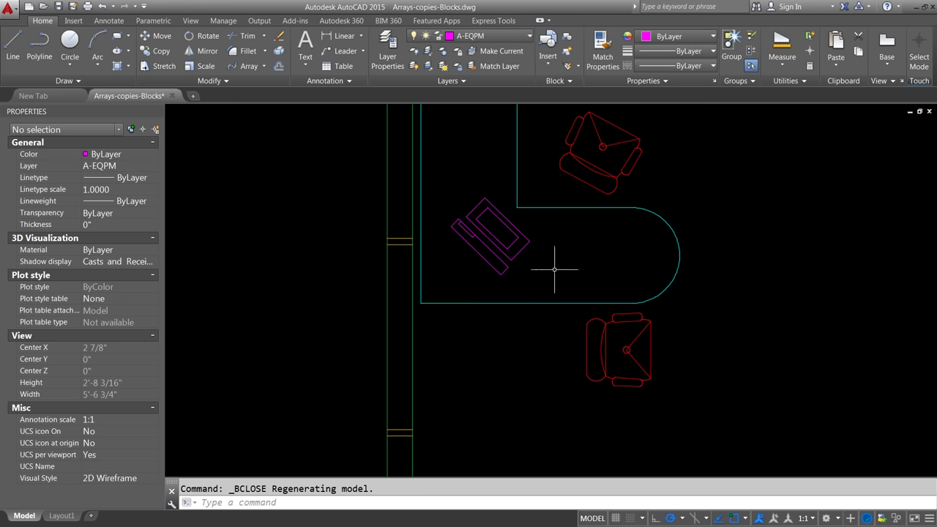
Select the chair below the desk to examine its relocated insertion point, and clear the selection.
left_click(651, 319)
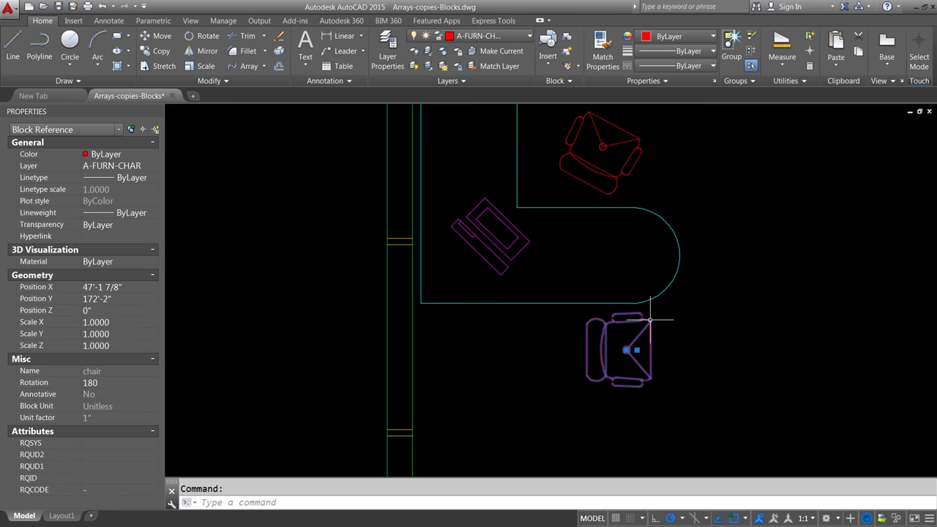
key("Escape")
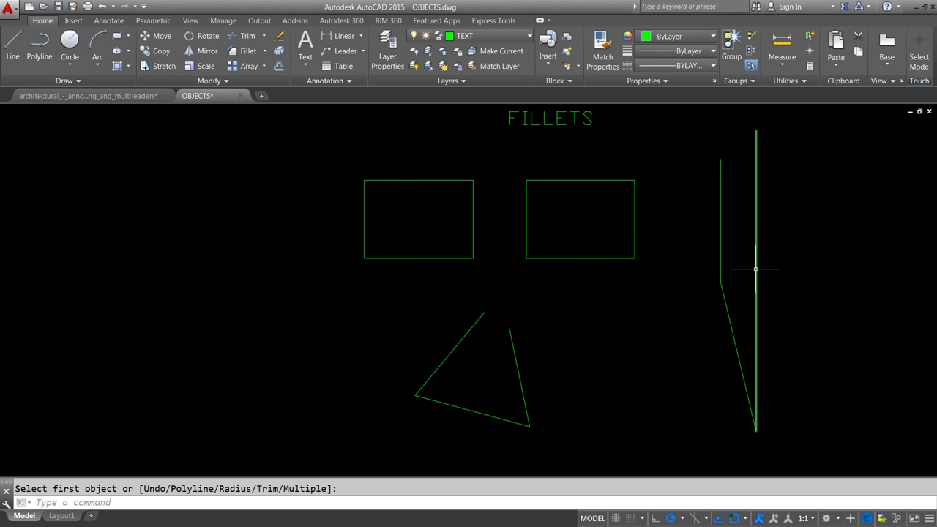
Try a .5 radius fillet without trimming on the first rectangle's lower-left corner, inspect it up close and undo it.
middle_click_drag(399, 303, 412, 320)
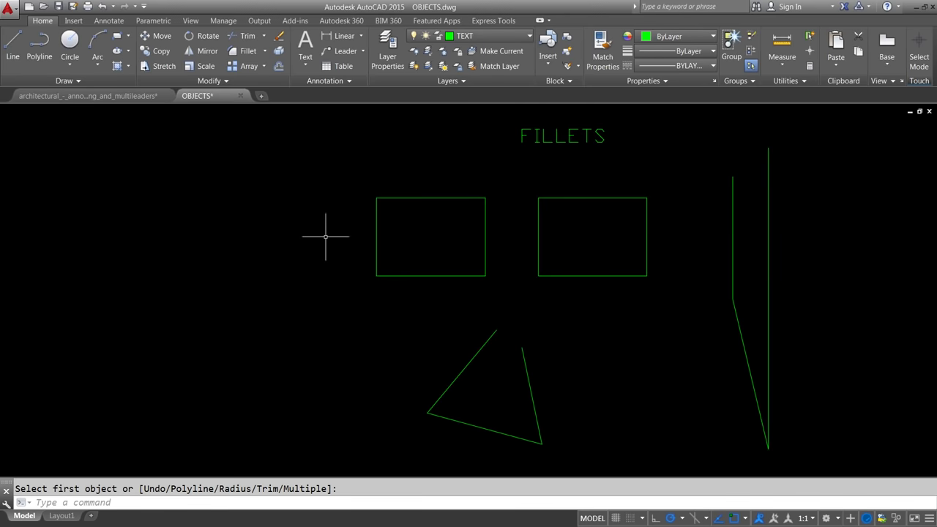
left_click(252, 56)
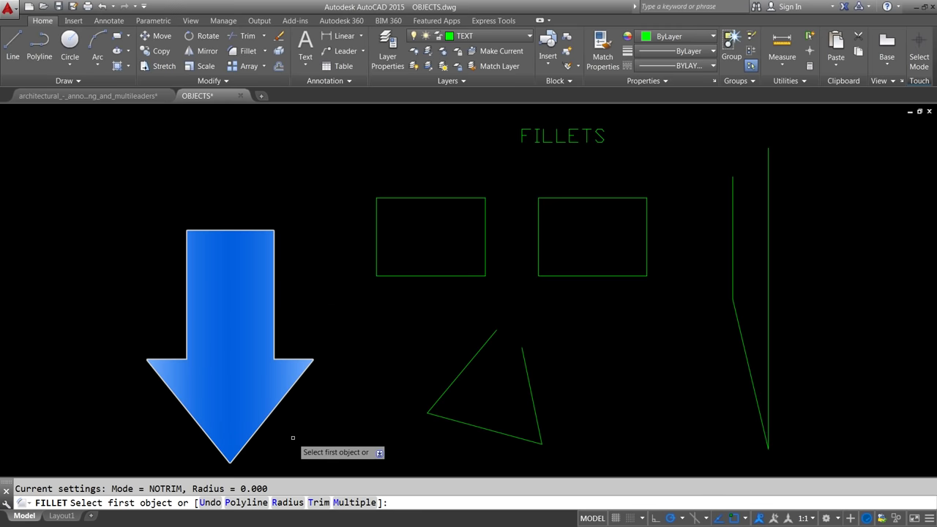
left_click(277, 503)
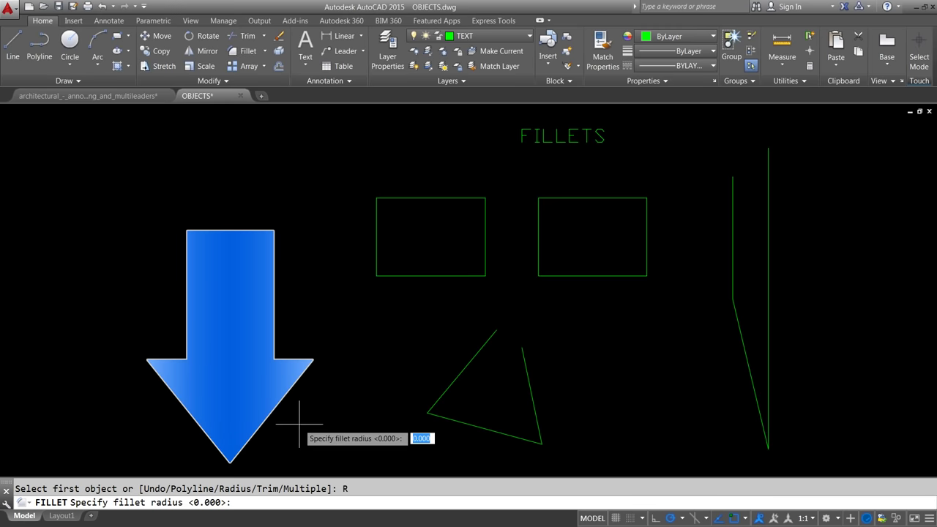
type(".5")
key("Return")
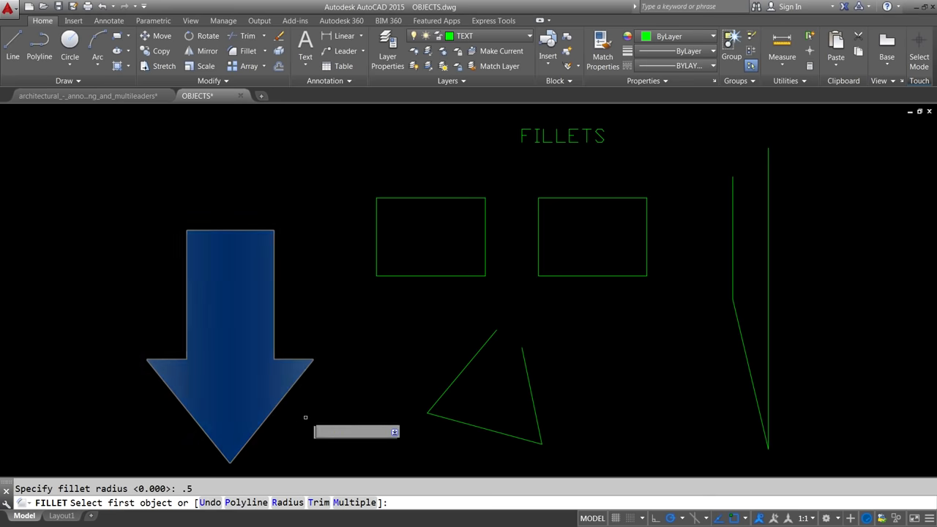
left_click(391, 275)
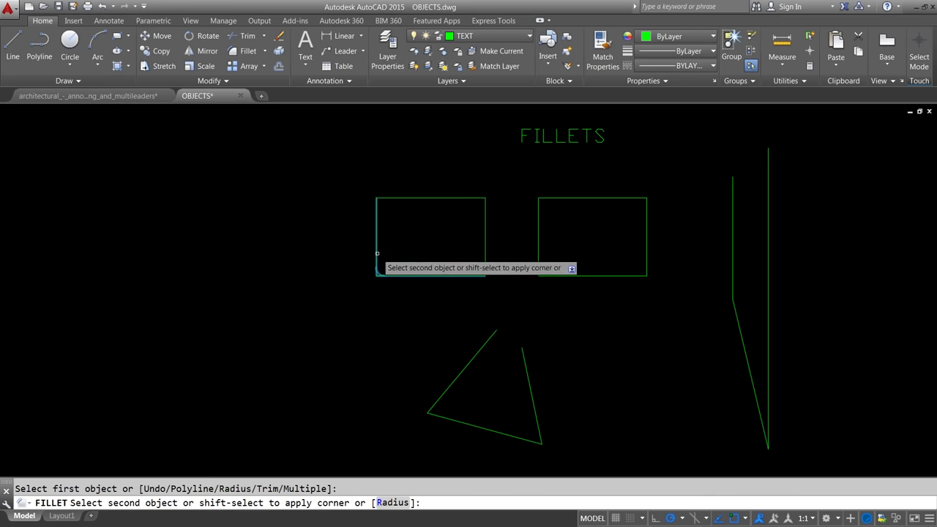
left_click(377, 254)
scroll(382, 290, "up", 2)
scroll(382, 291, "up", 2)
middle_click_drag(382, 290, 374, 370)
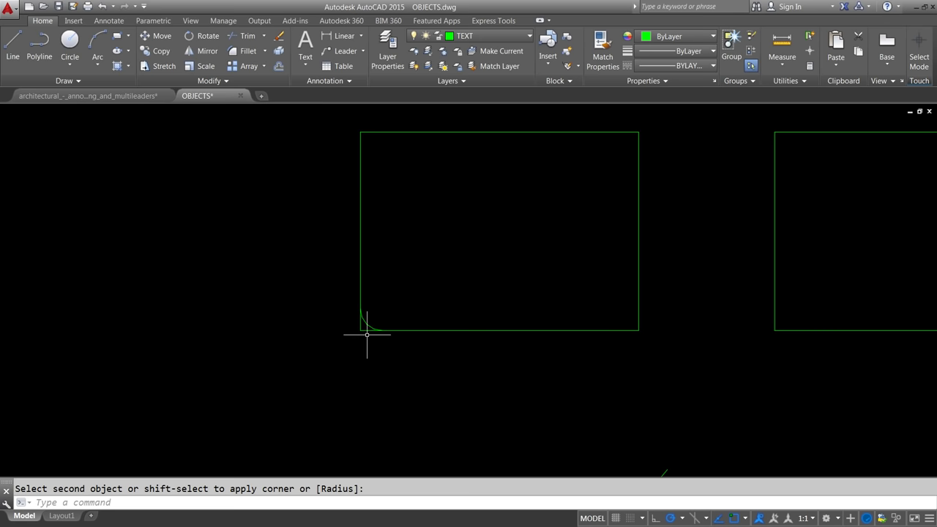
scroll(367, 334, "down", 4)
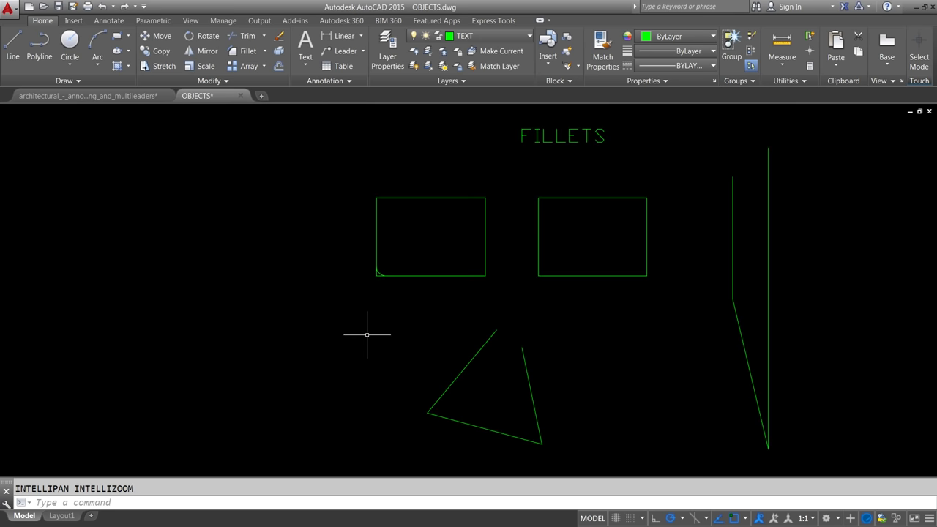
key("ctrl+z")
Fillet the first rectangle's lower-left corner with radius .5 and the Trim mode option set to Trim.
scroll(418, 331, "up", 2)
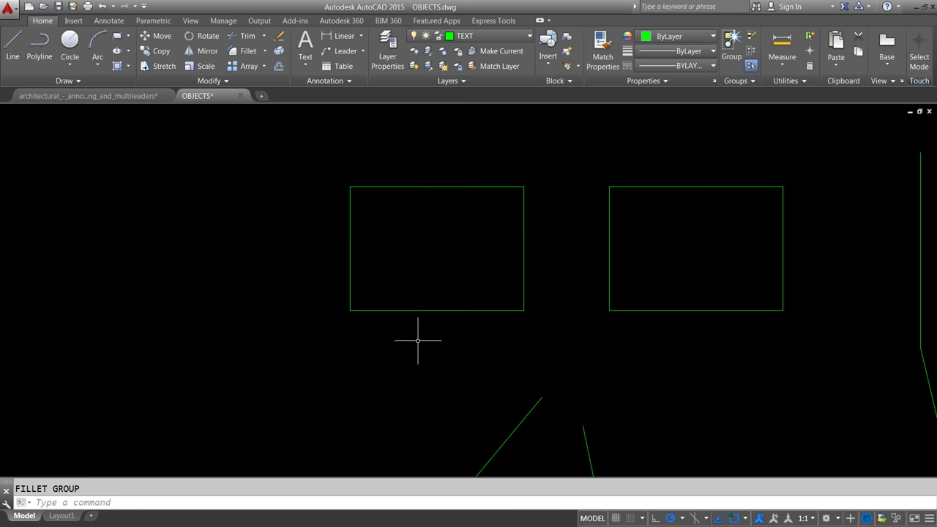
left_click(248, 51)
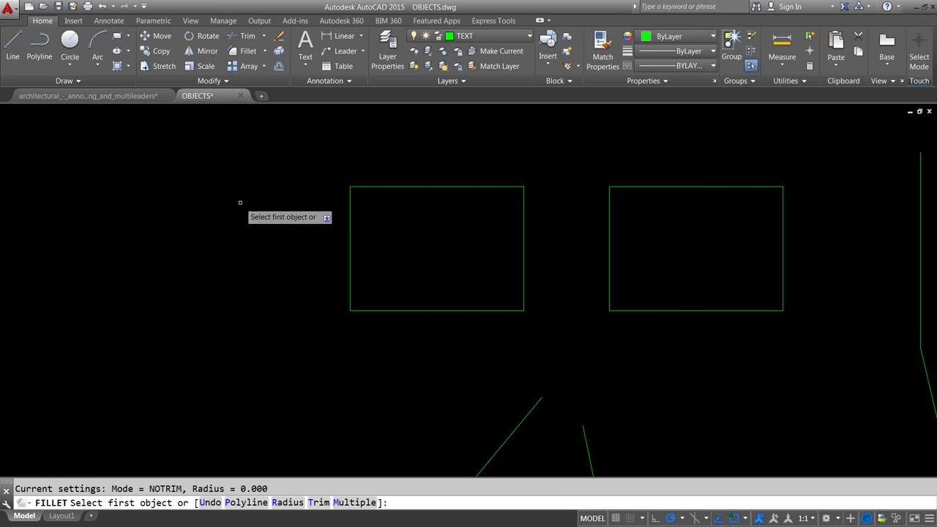
left_click(287, 502)
key("Return")
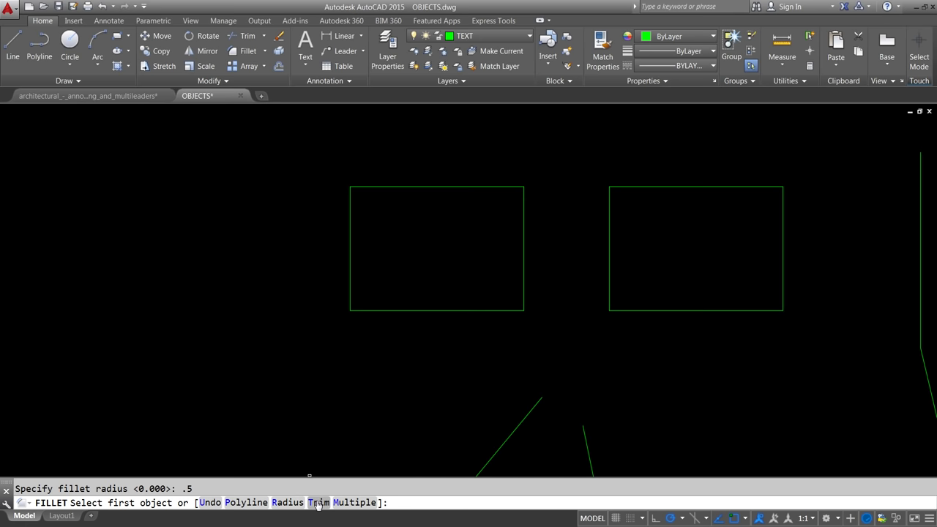
left_click(318, 503)
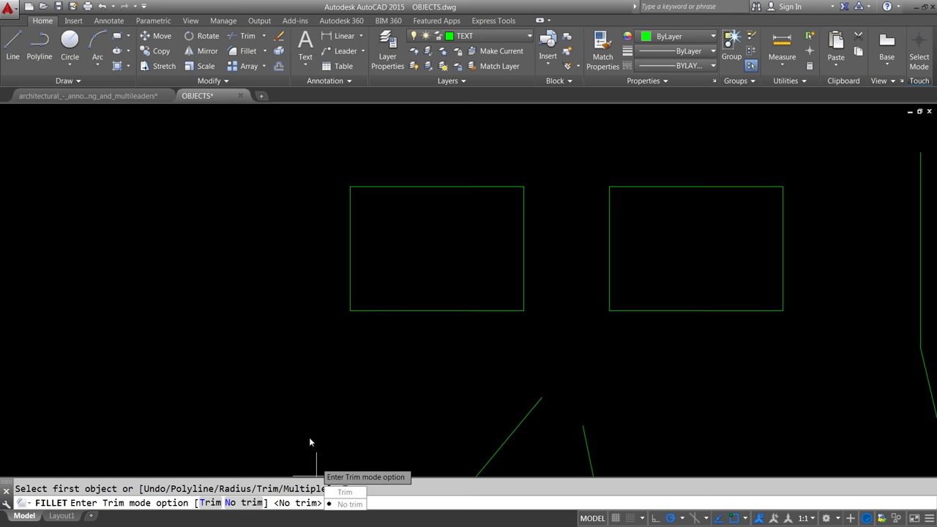
left_click(342, 493)
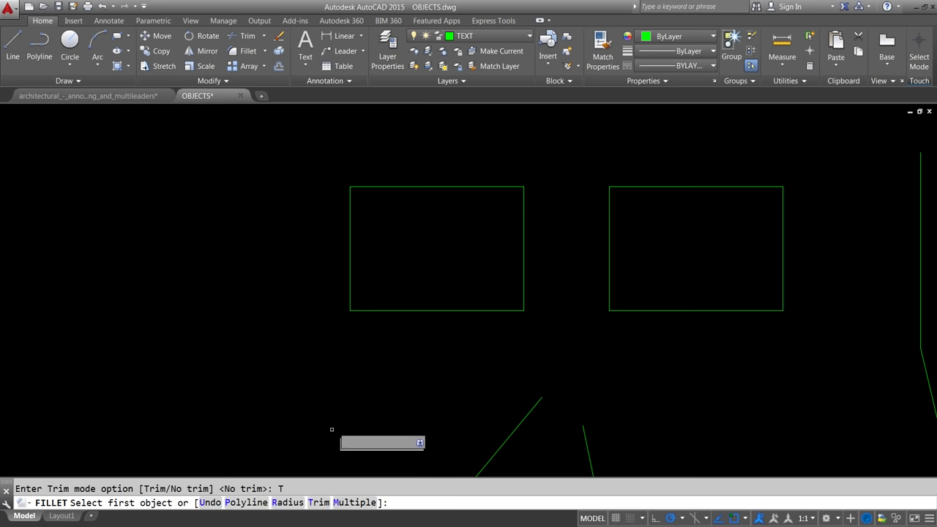
left_click(363, 310)
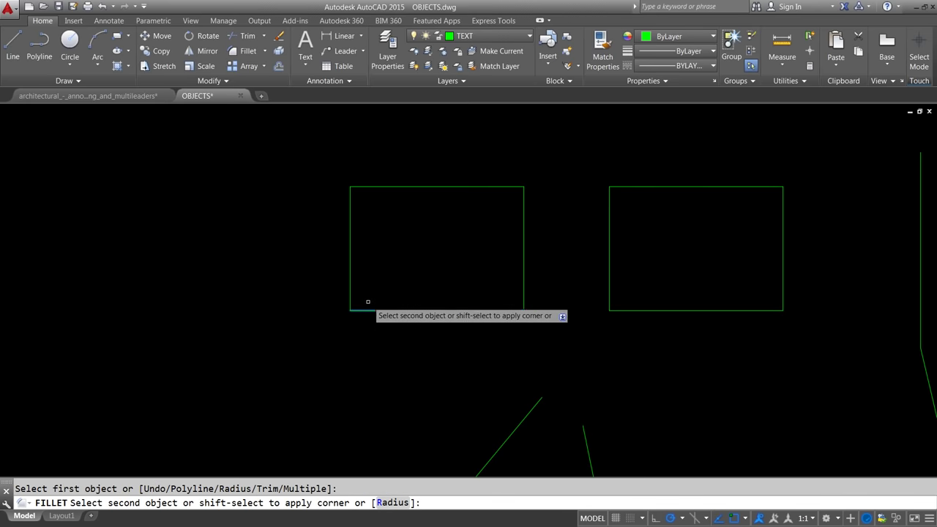
left_click(351, 293)
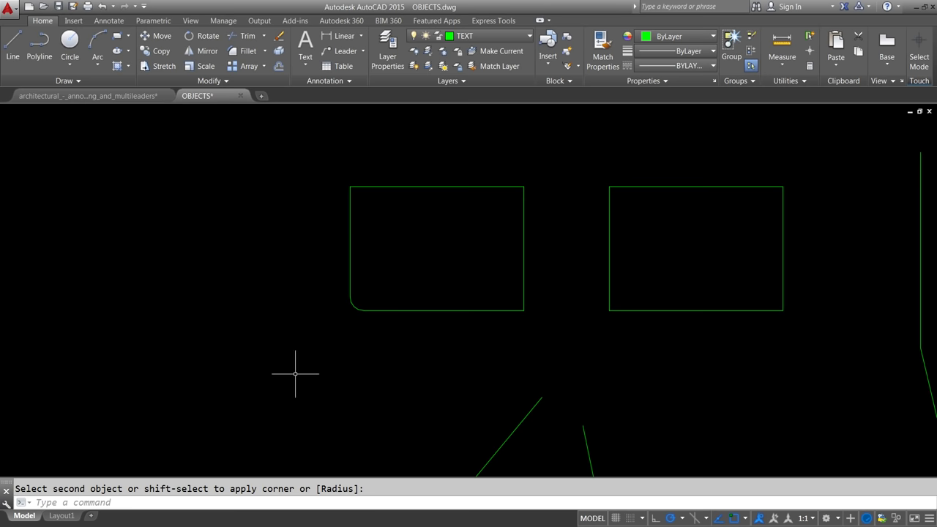
Repeat the Fillet command with the same settings on the first rectangle's other three corners, one corner per command.
key("Return")
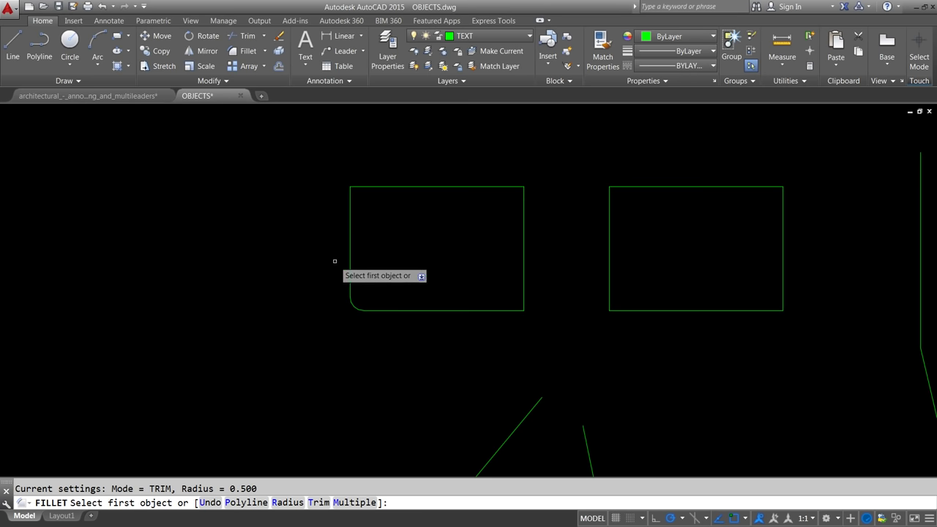
left_click(350, 192)
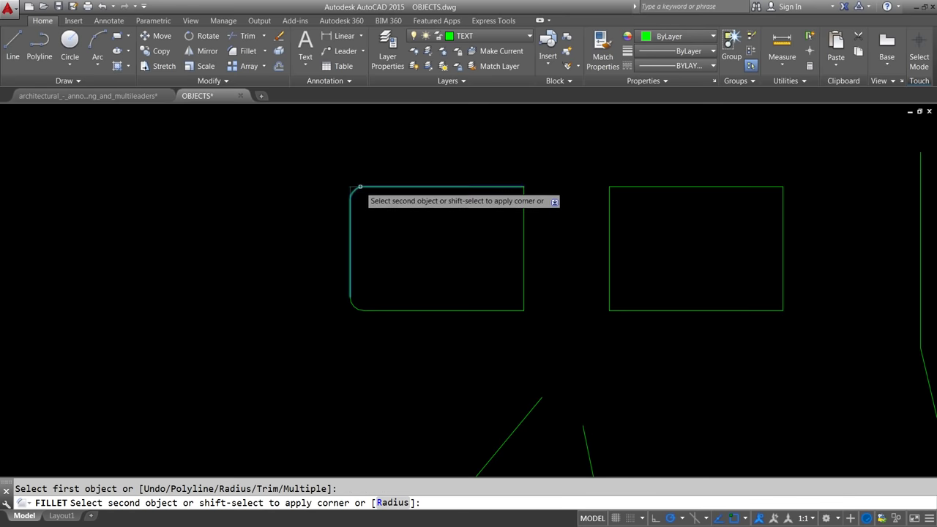
left_click(360, 187)
key("Return")
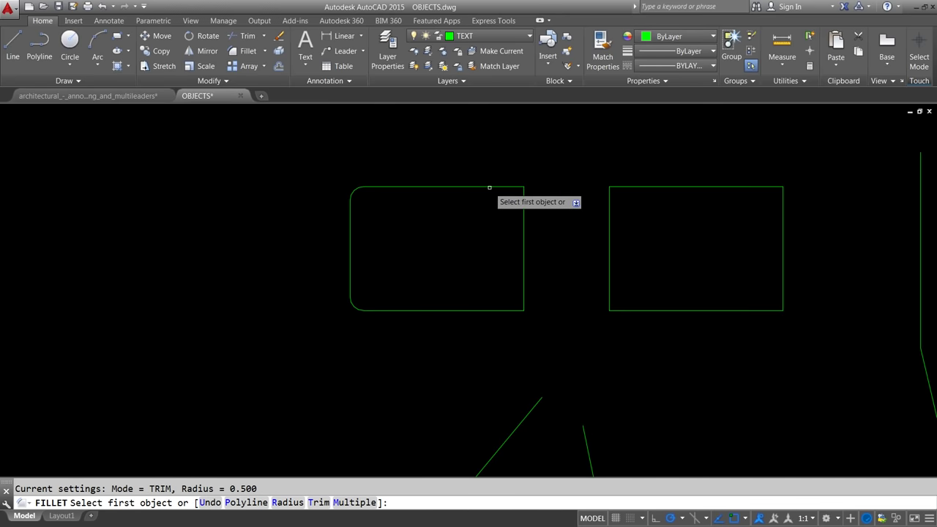
left_click(489, 188)
left_click(524, 212)
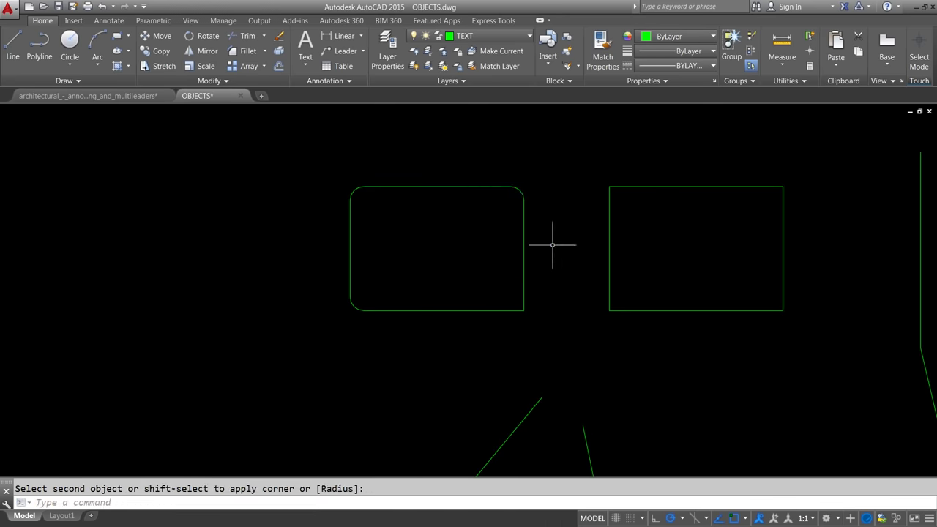
key("Return")
left_click(523, 255)
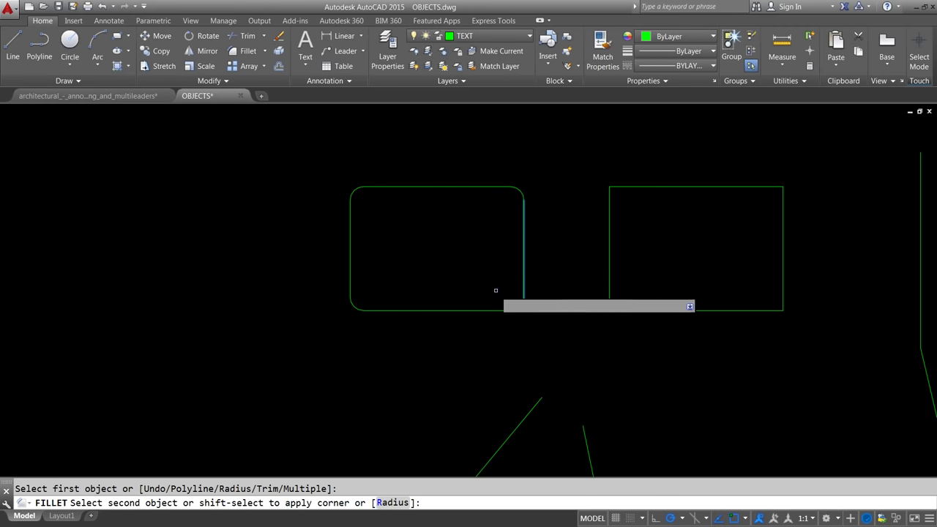
left_click(486, 308)
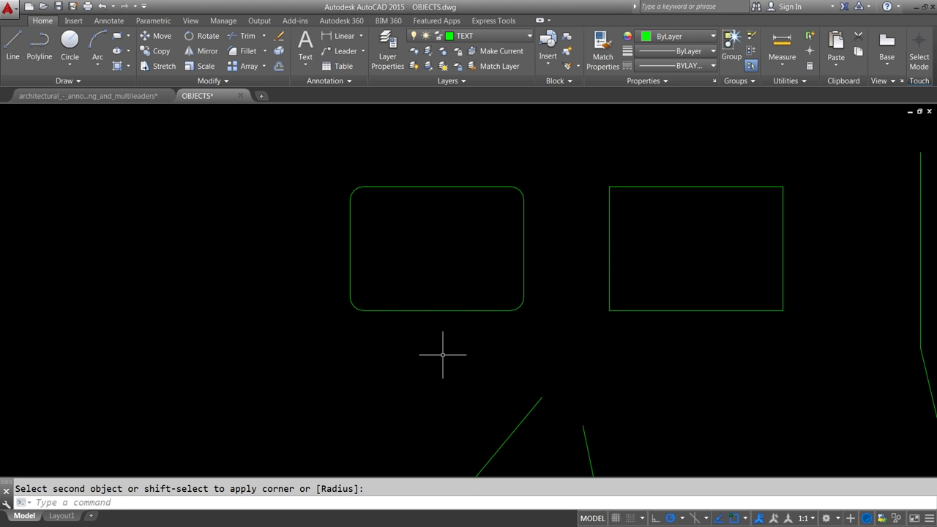
Undo the fillets on the first rectangle until all four corners are square.
type("u")
key("Return")
type("u")
key("Return")
type("u")
key("Return")
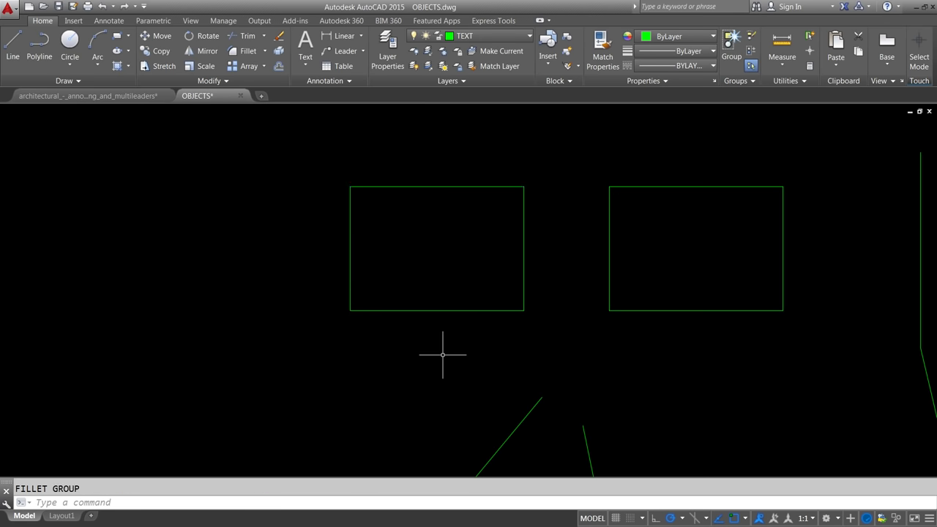
Fillet the first rectangle's lower-left corner with radius .5, using Trim mode and the Multiple option.
left_click(248, 51)
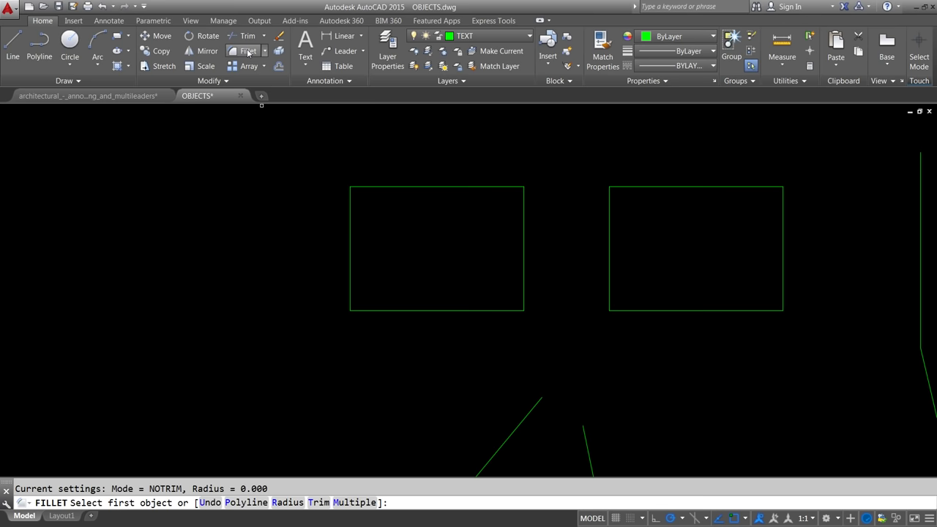
left_click(284, 502)
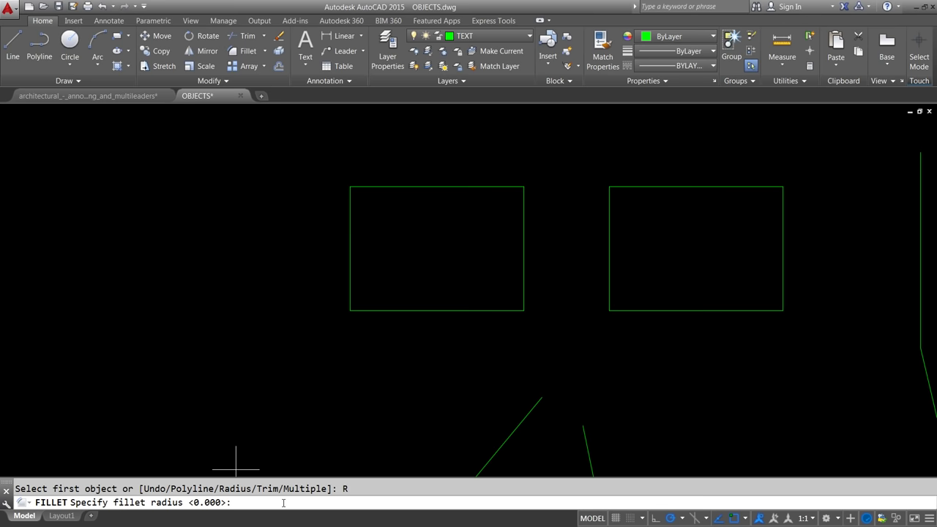
key("Return")
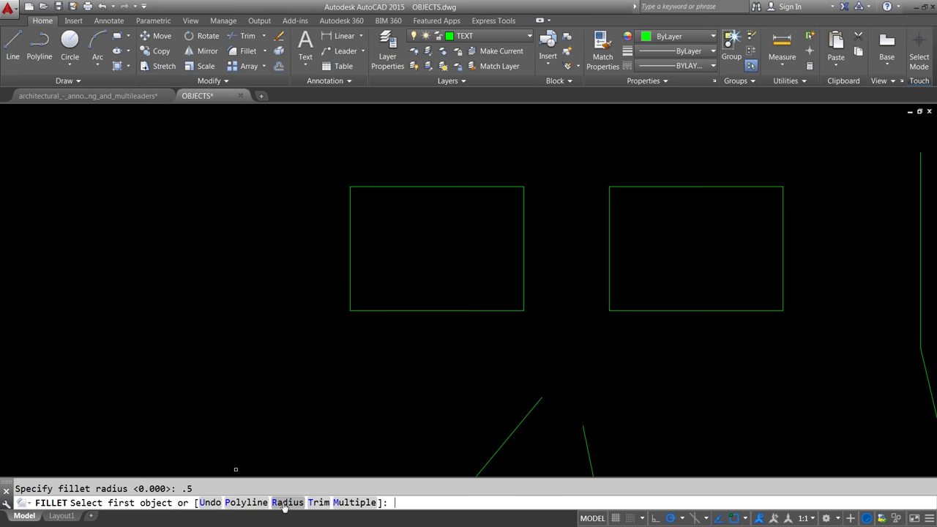
left_click(320, 502)
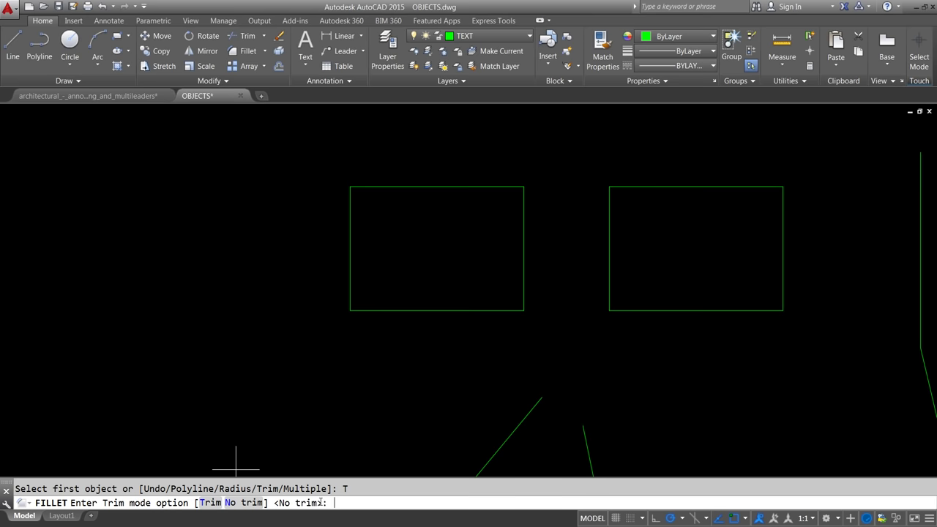
left_click(210, 503)
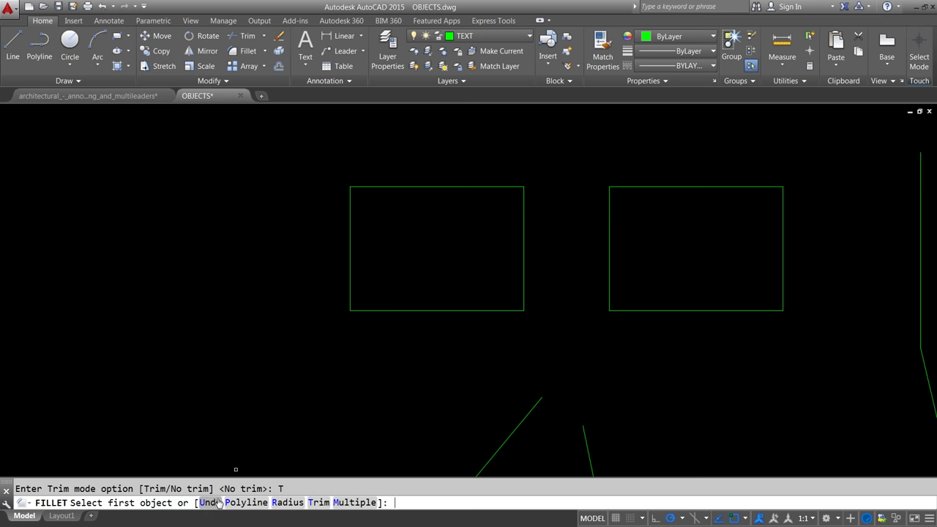
left_click(349, 502)
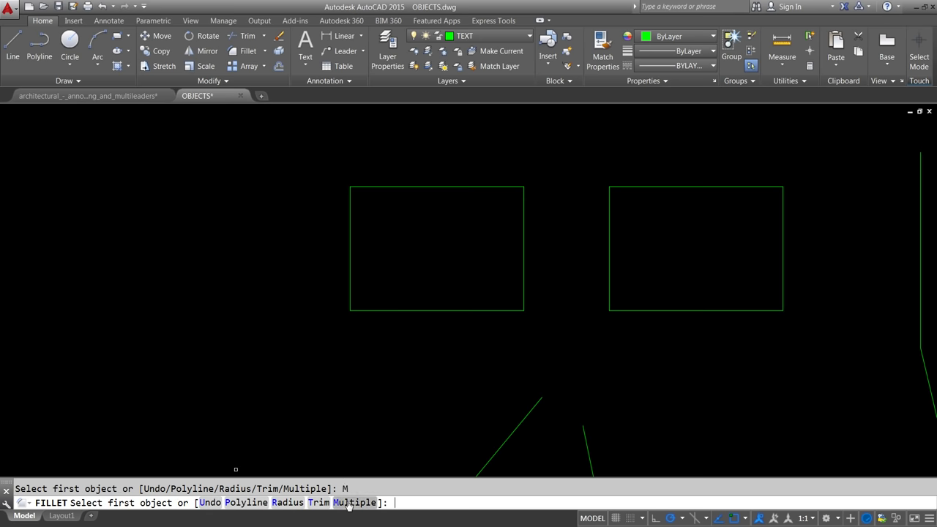
left_click(369, 311)
left_click(351, 294)
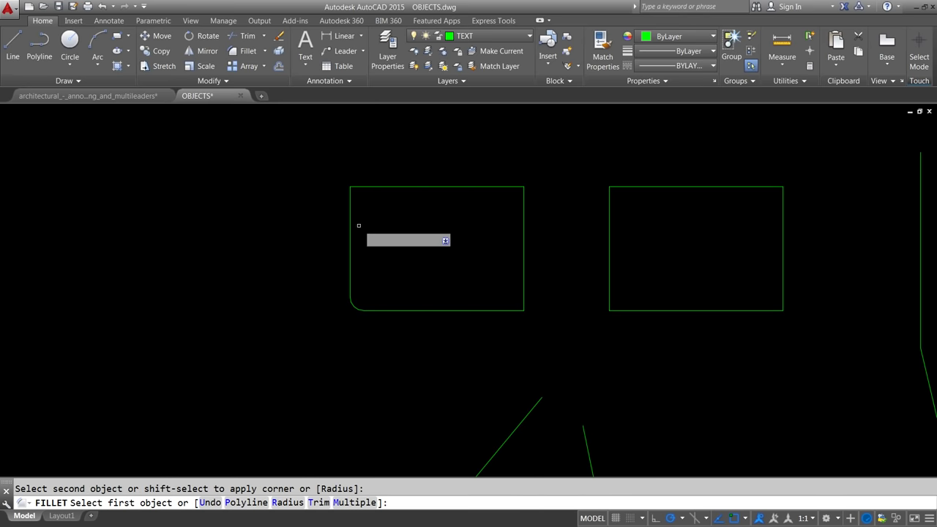
Continue the multiple fillet on the first rectangle's upper-left, upper-right and lower-right corners, and end the command.
left_click(349, 210)
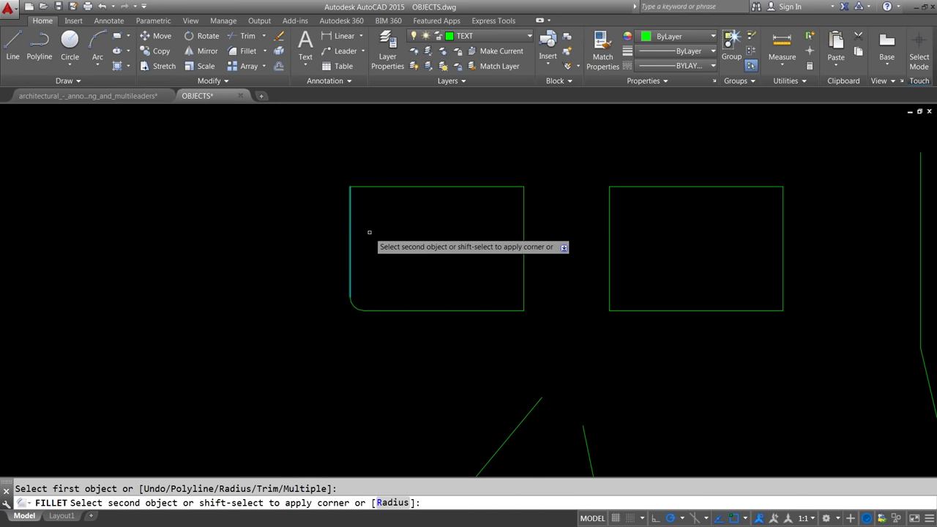
left_click(385, 187)
left_click(477, 187)
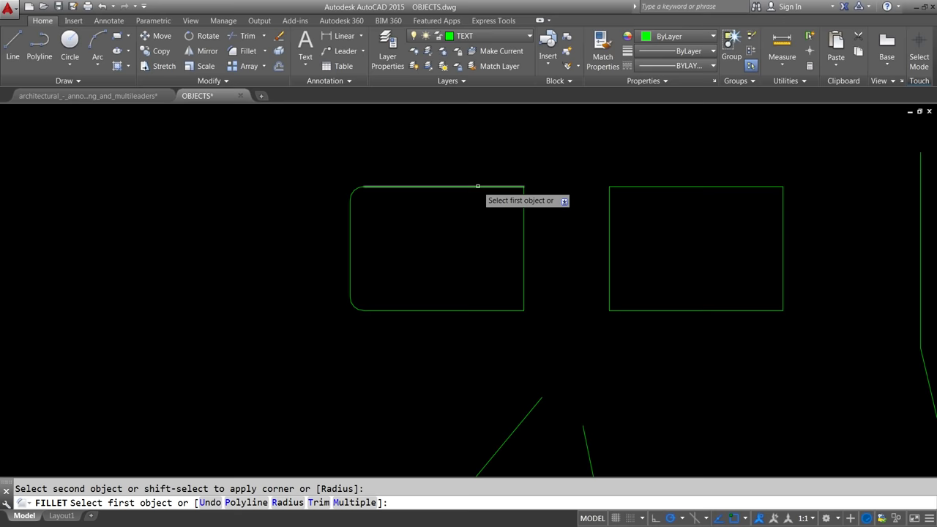
left_click(523, 216)
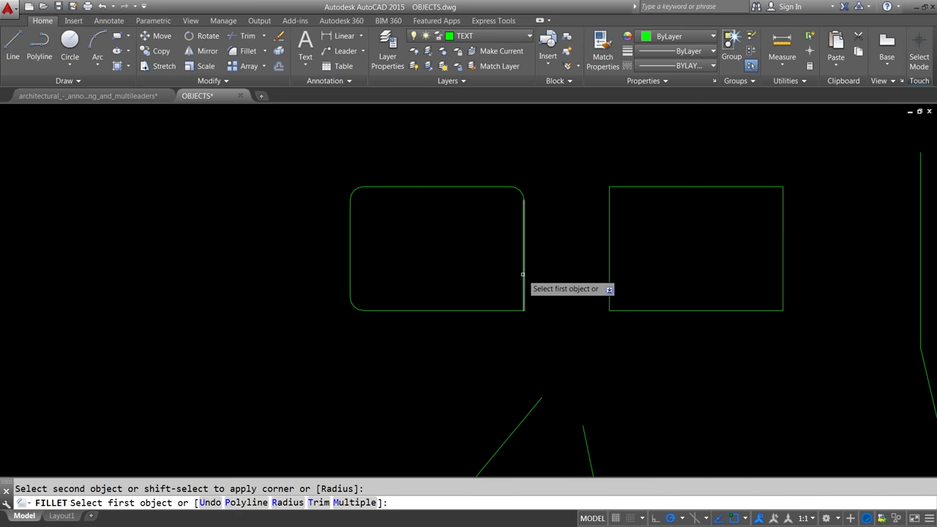
left_click(523, 275)
left_click(502, 309)
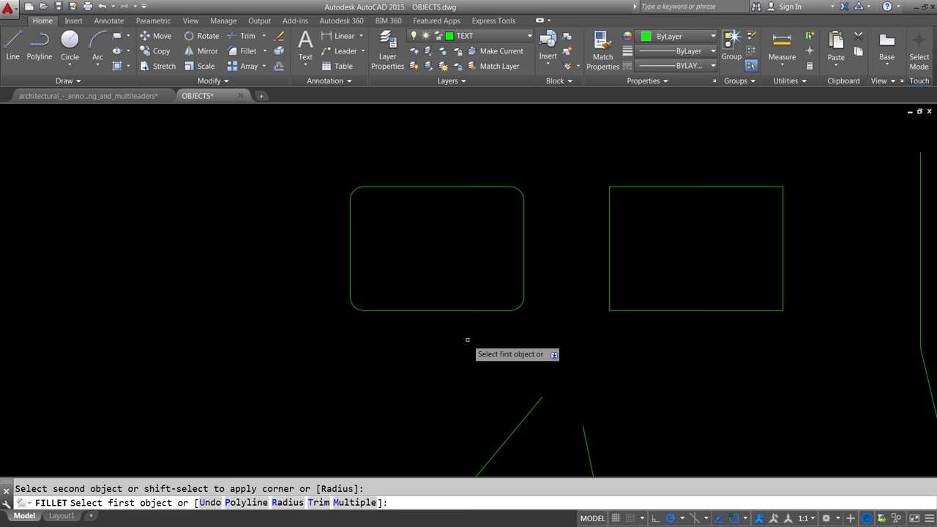
key("Return")
middle_click_drag(650, 339, 517, 342)
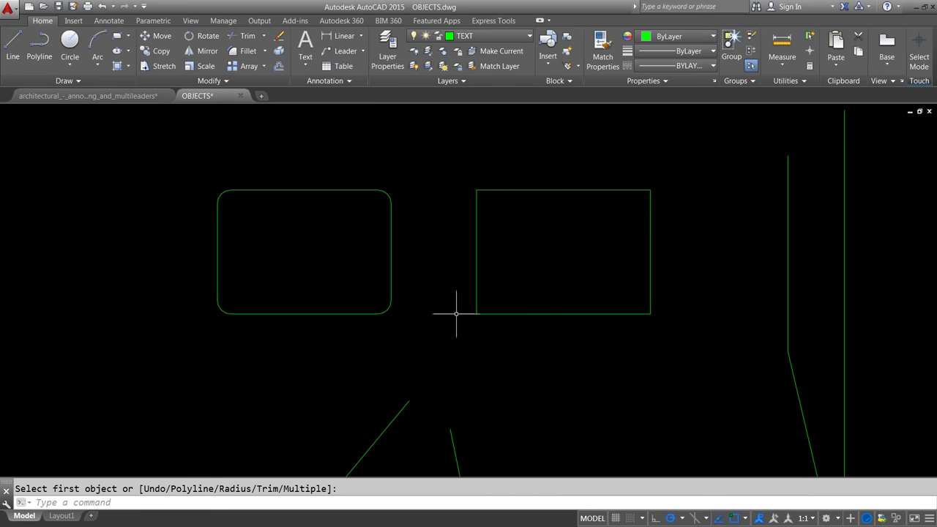
Fillet all four corners of the second rectangle at once using the Fillet command's Polyline option.
left_click(249, 51)
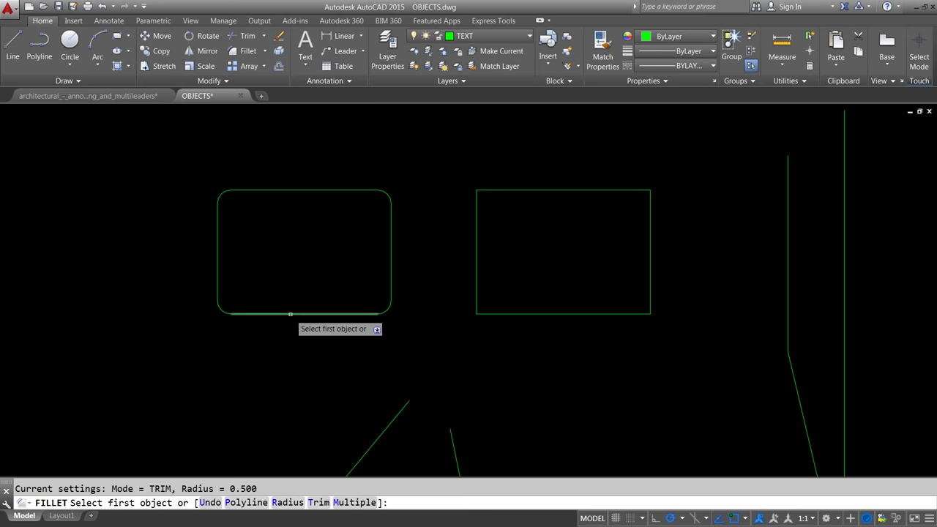
left_click(245, 502)
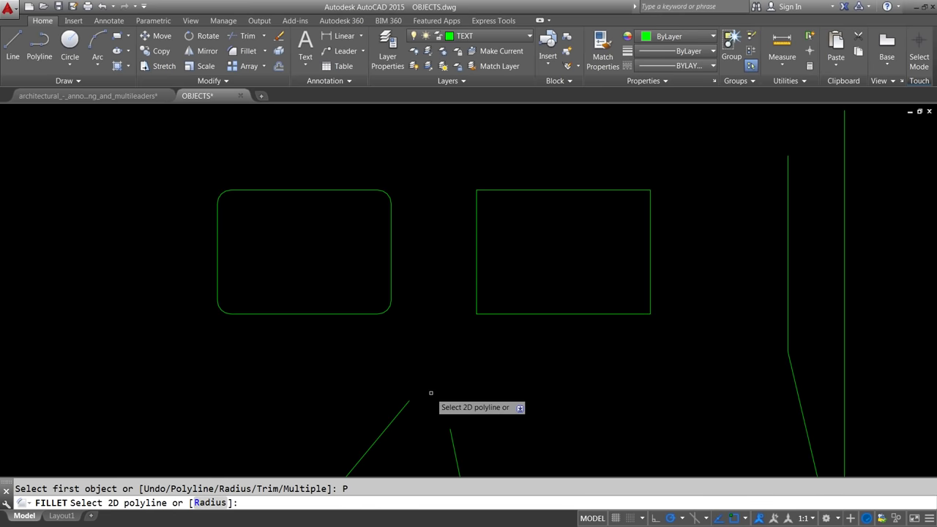
left_click(503, 313)
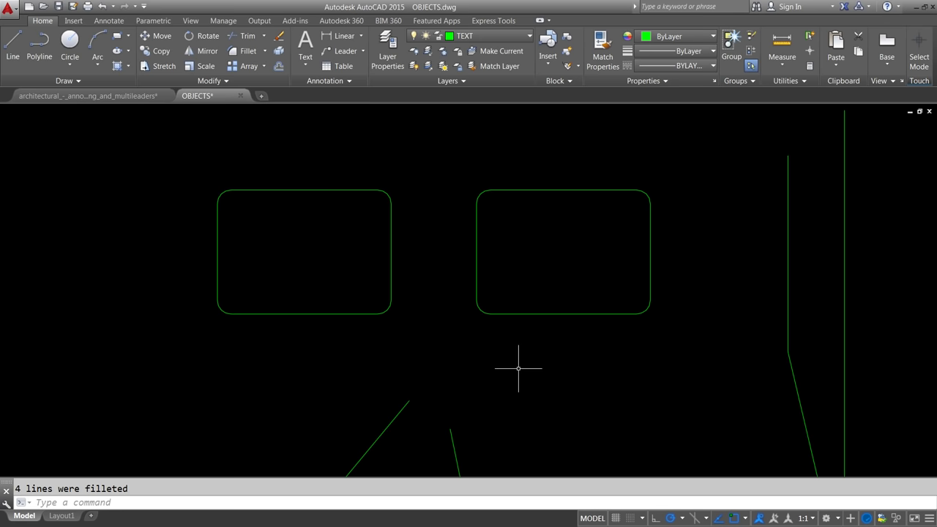
Fillet the two open lines of the triangle with radius 0 so they meet in a sharp corner.
mouse_move(512, 388)
middle_mouse_down()
mouse_move(503, 368)
mouse_move(510, 244)
middle_mouse_up()
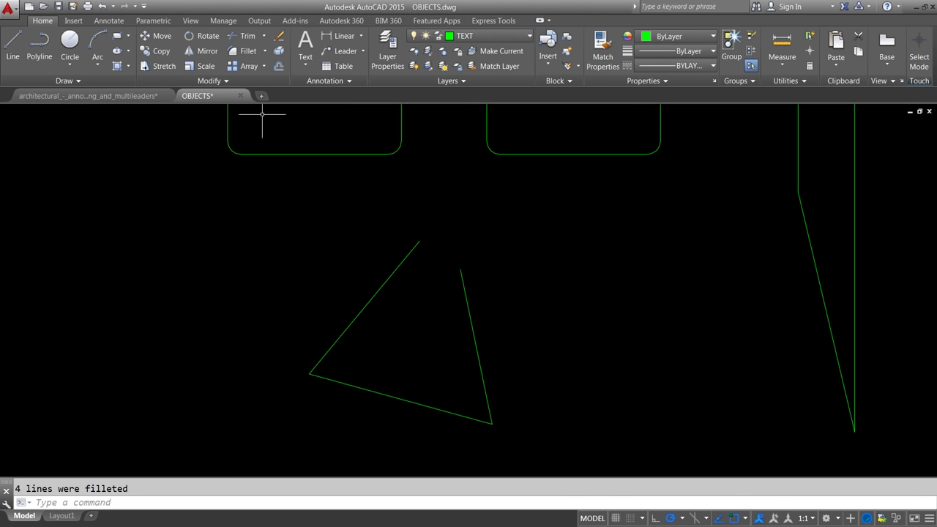
left_click(247, 51)
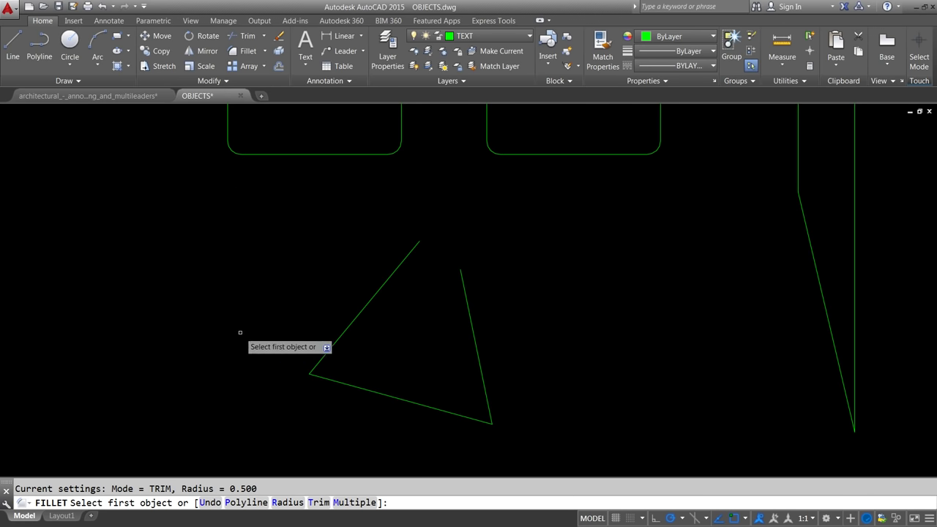
left_click(286, 502)
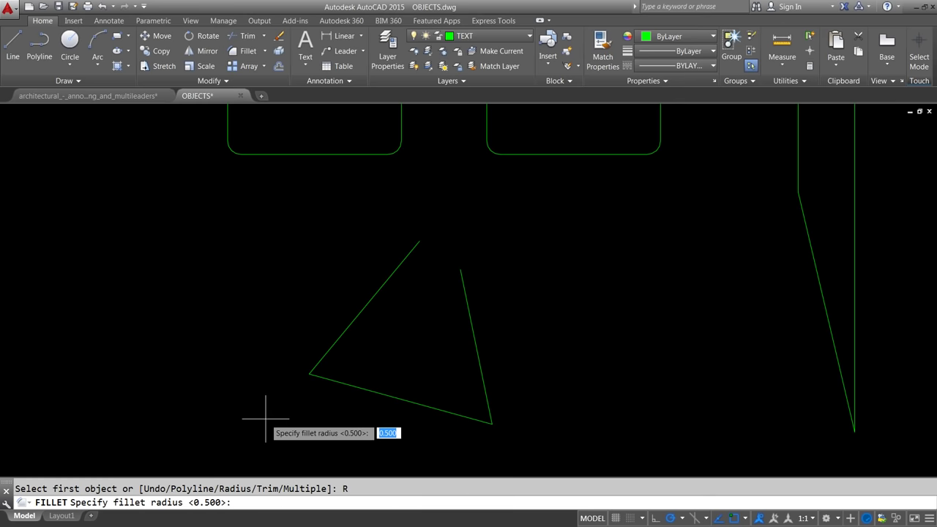
type("0")
key("Return")
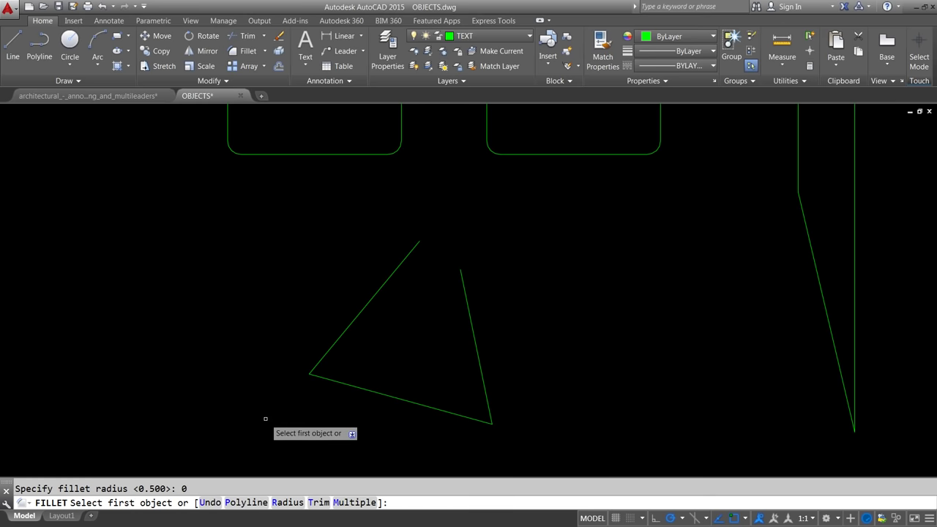
left_click(387, 278)
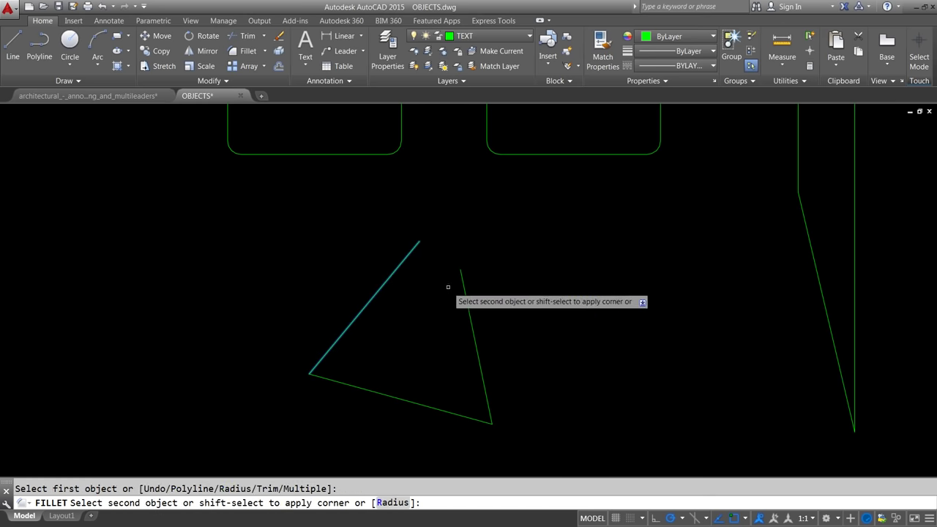
left_click(463, 285)
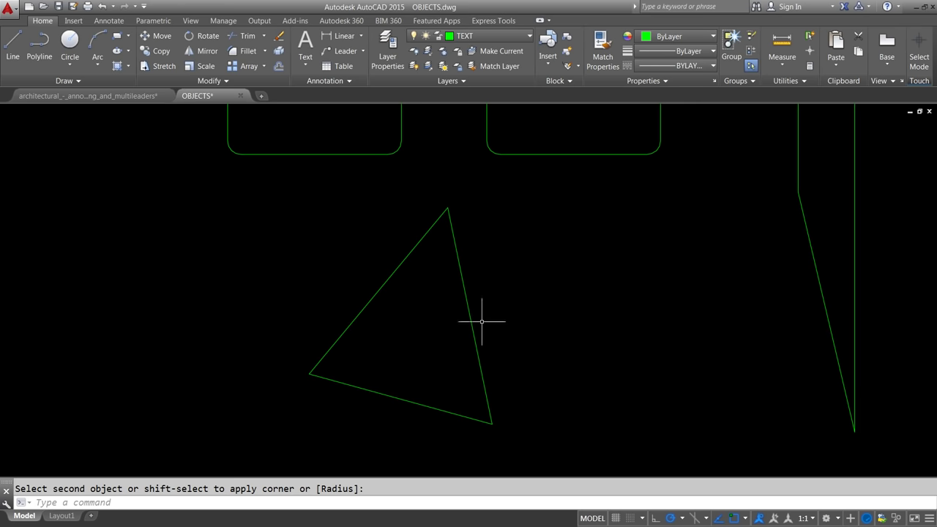
left_click(507, 316)
key("Escape")
Fillet the upper ends of the two parallel vertical lines beside the rectangles into a rounded end.
mouse_move(737, 289)
middle_mouse_down()
mouse_move(692, 344)
mouse_move(659, 359)
middle_mouse_up()
scroll(660, 308, "down", 2)
middle_click_drag(661, 308, 621, 348)
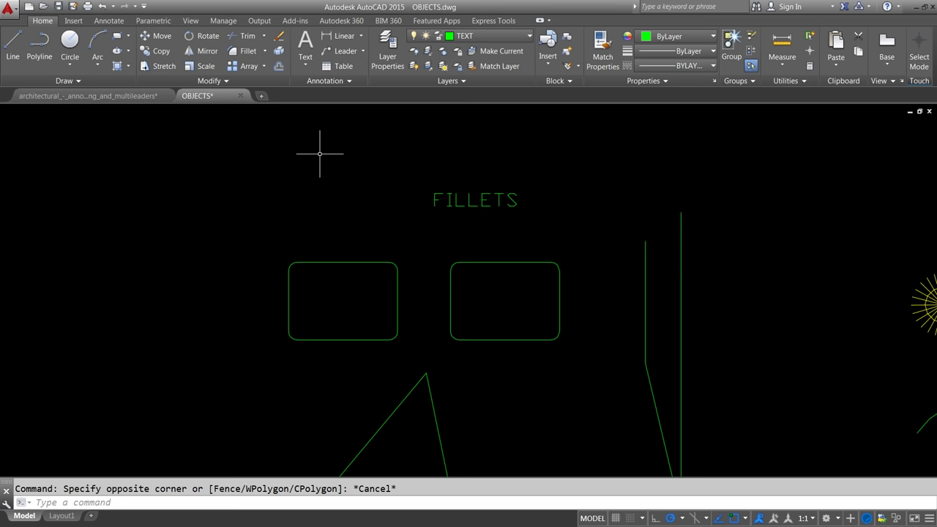
left_click(249, 52)
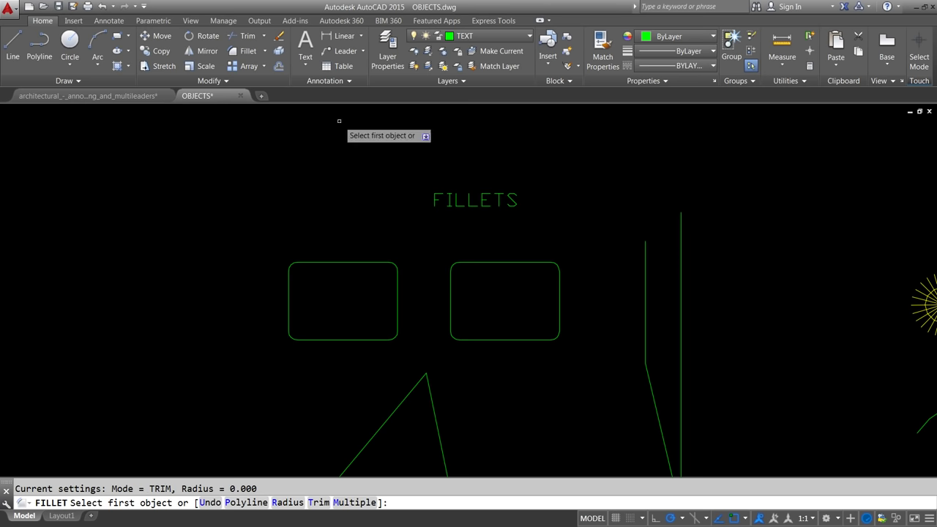
left_click(644, 250)
left_click(680, 248)
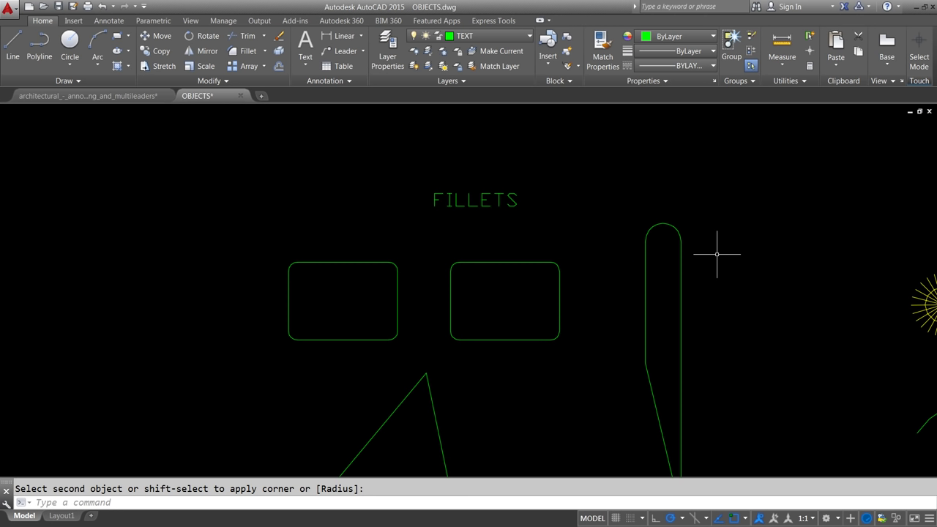
Trim the spokes outside the circle under TRIM AND EXTEND, using all objects as cutting edges and a Fence around the circle.
mouse_move(727, 256)
middle_mouse_down()
mouse_move(415, 244)
mouse_move(455, 242)
middle_mouse_up()
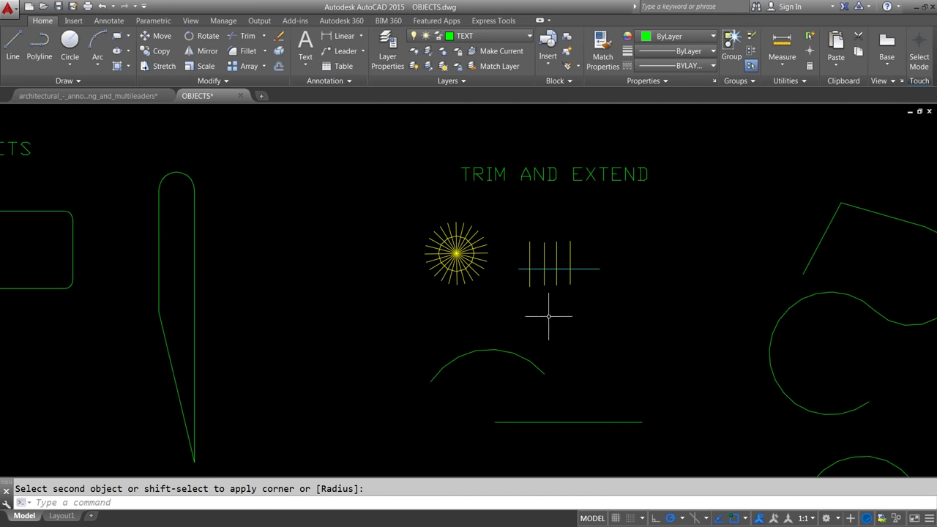
scroll(450, 305, "up", 3)
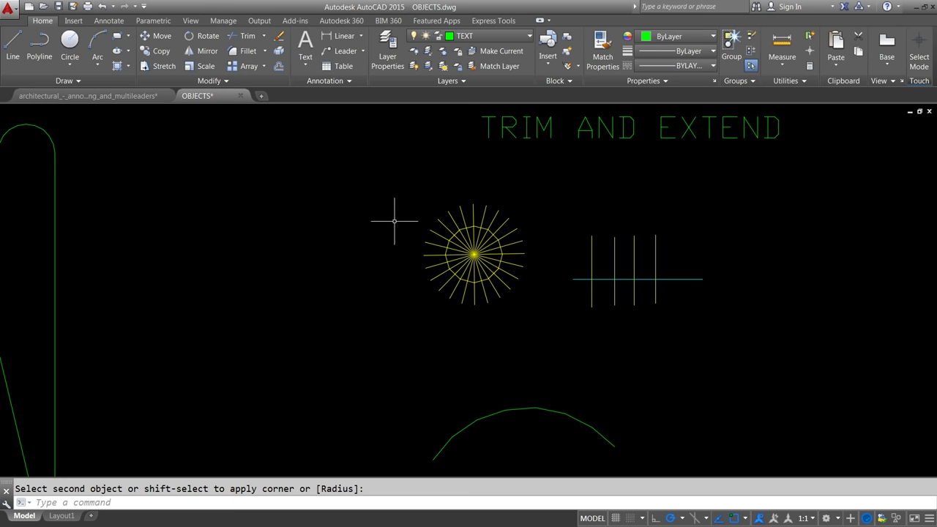
left_click(245, 36)
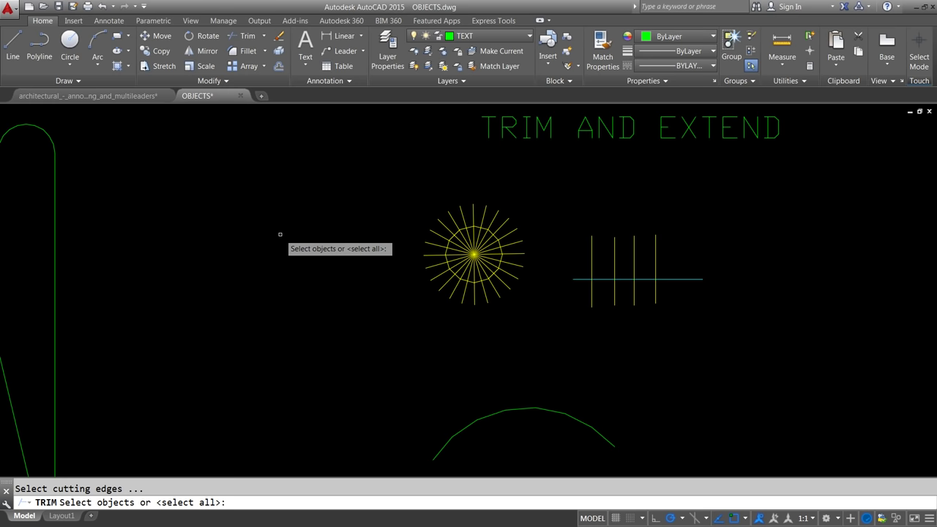
key("Return")
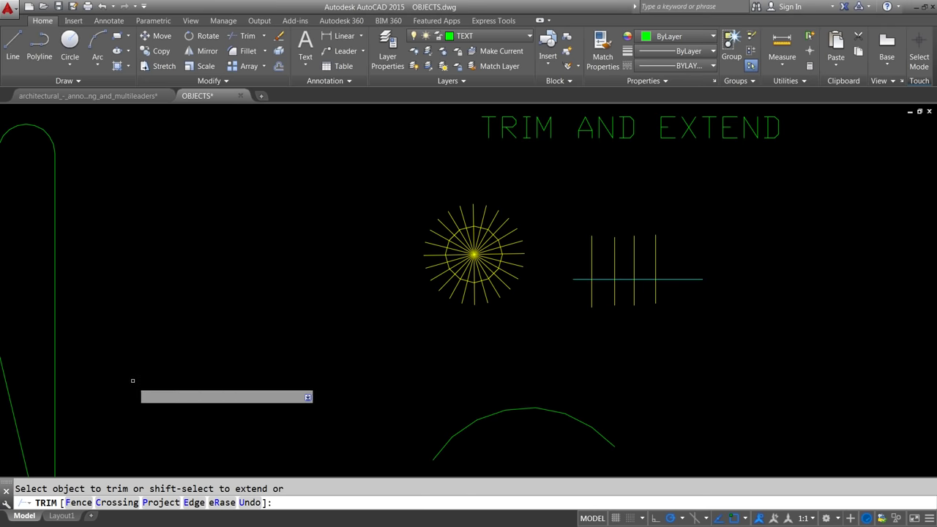
left_click(79, 502)
left_click(465, 319)
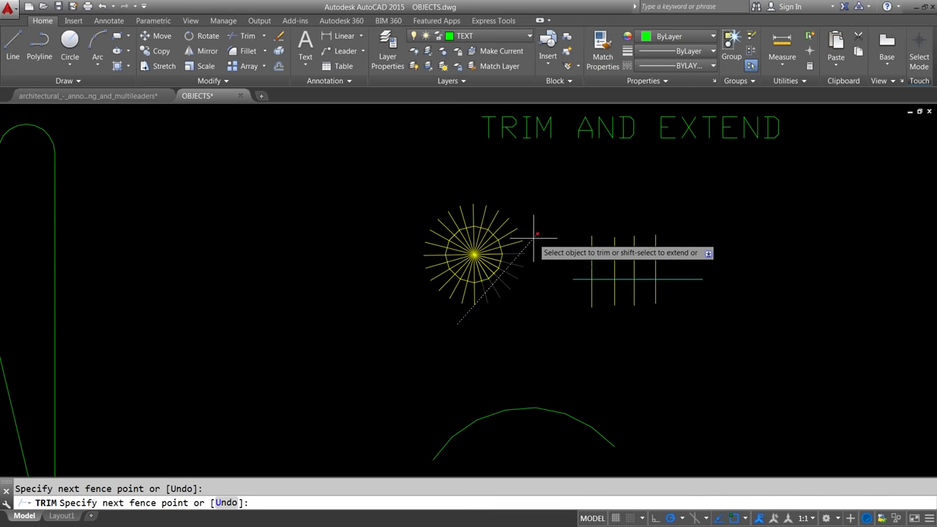
left_click(479, 209)
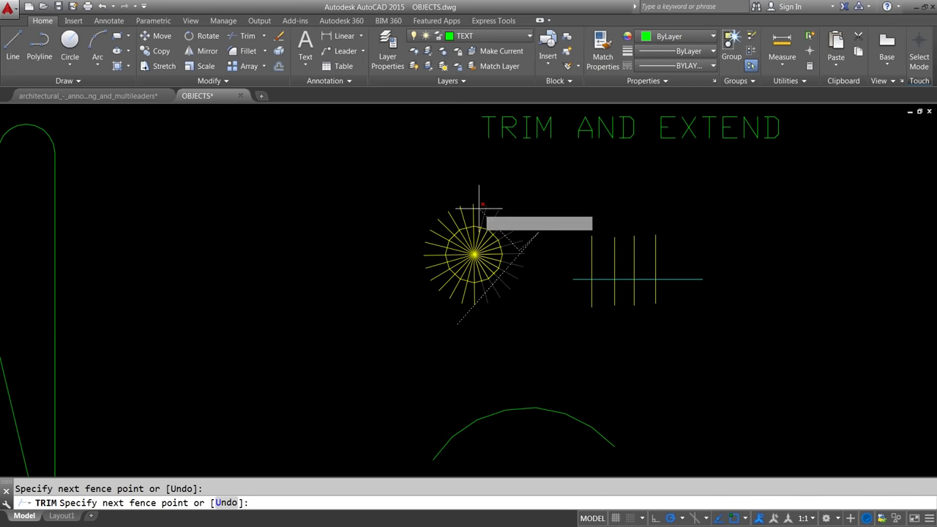
left_click(437, 240)
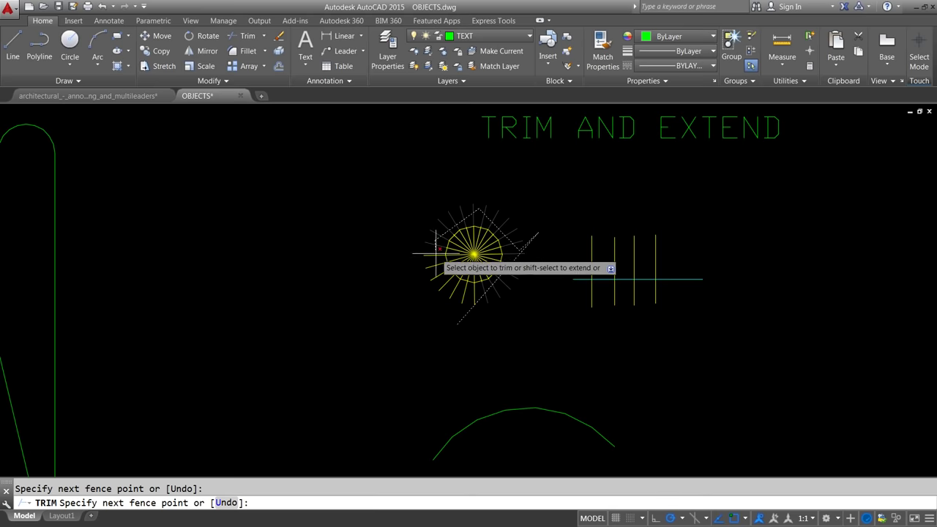
left_click(437, 281)
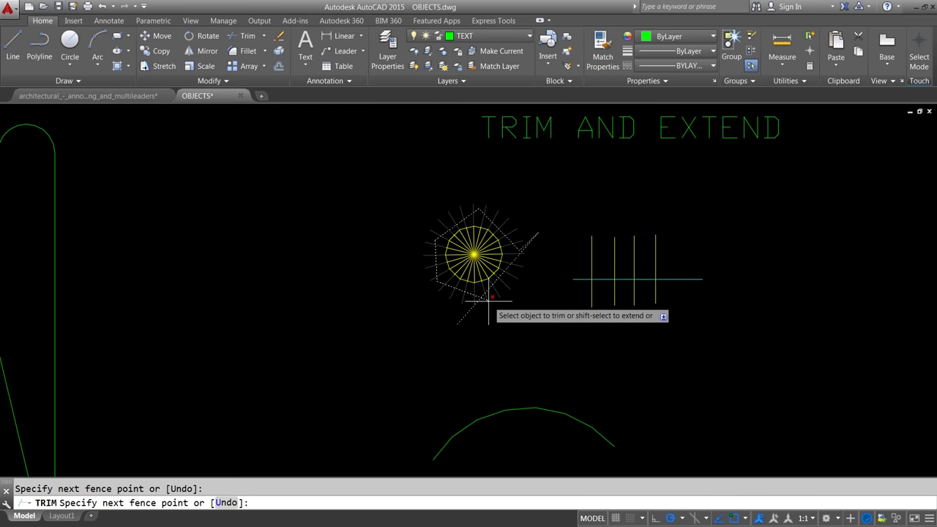
key("Return")
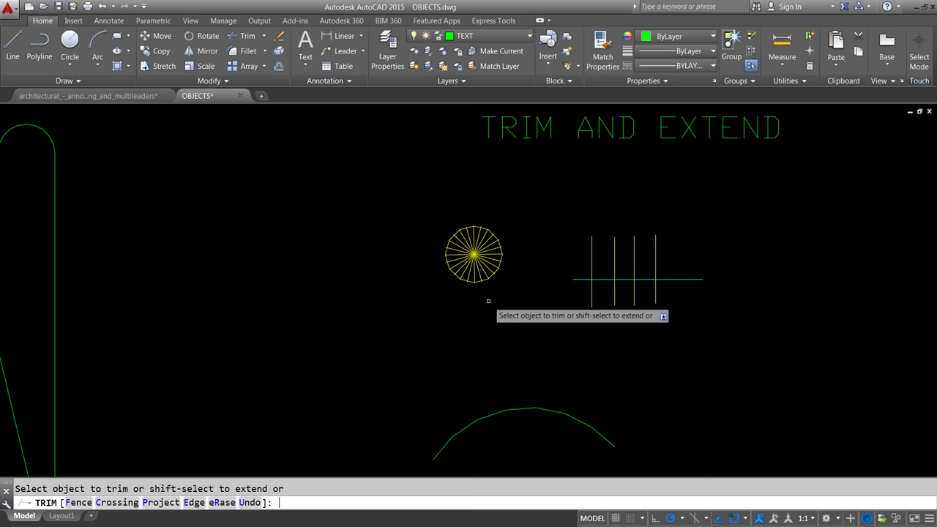
key("Return")
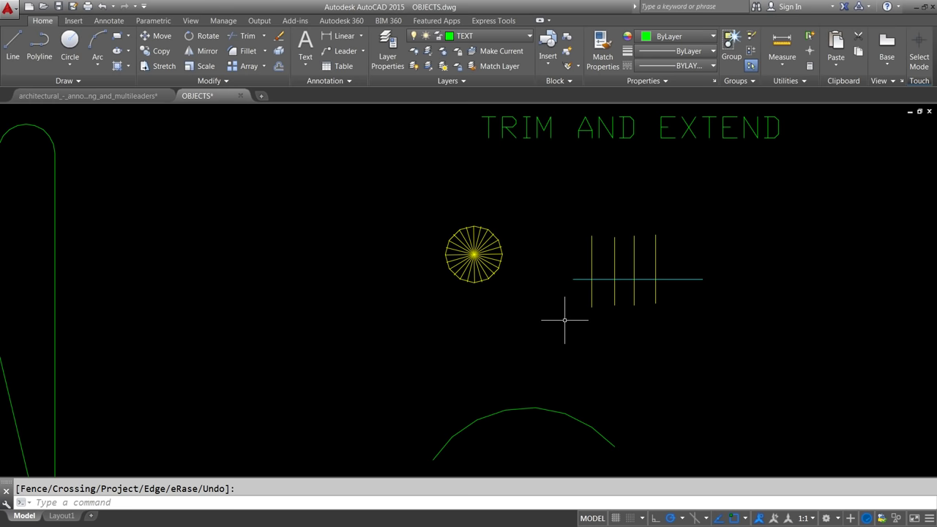
Trim the four vertical lines below the horizontal line with a Fence, using all objects as cutting edges.
key("Return")
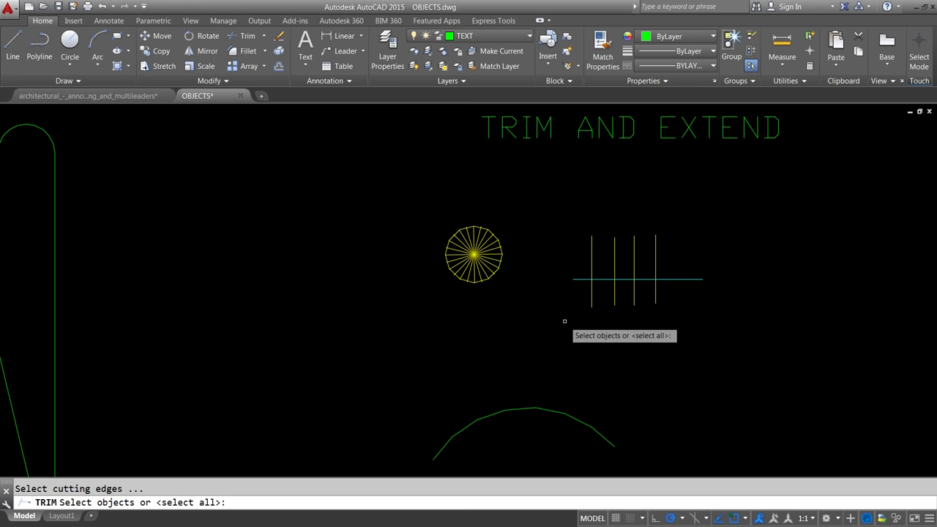
key("Return")
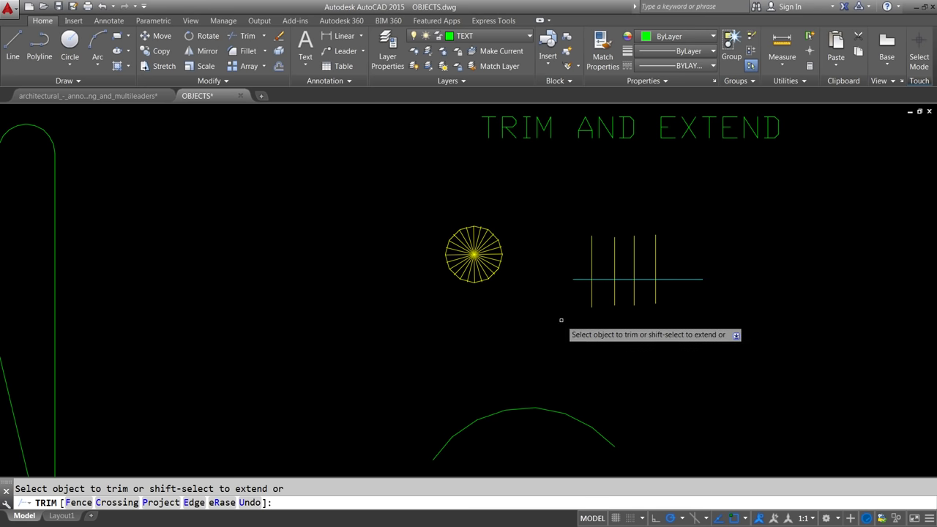
left_click(79, 502)
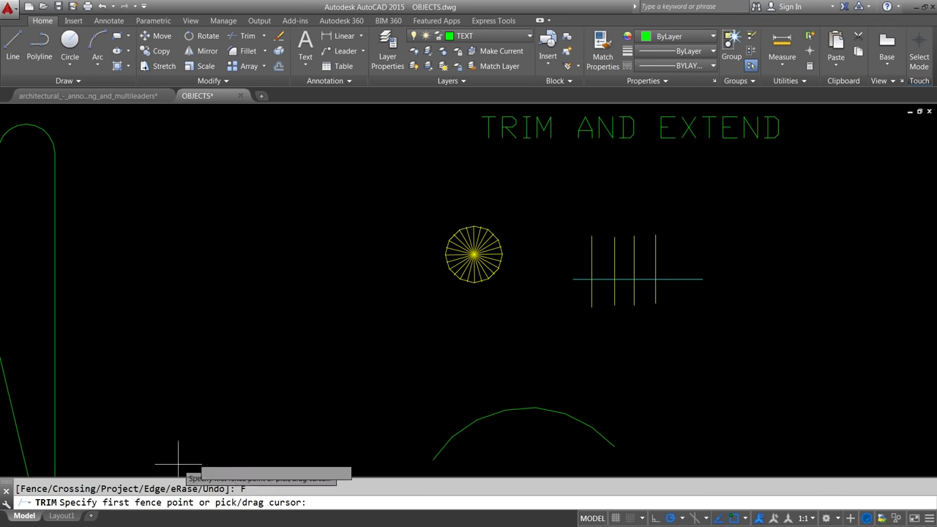
left_click(694, 297)
left_click(659, 297)
left_click(522, 293)
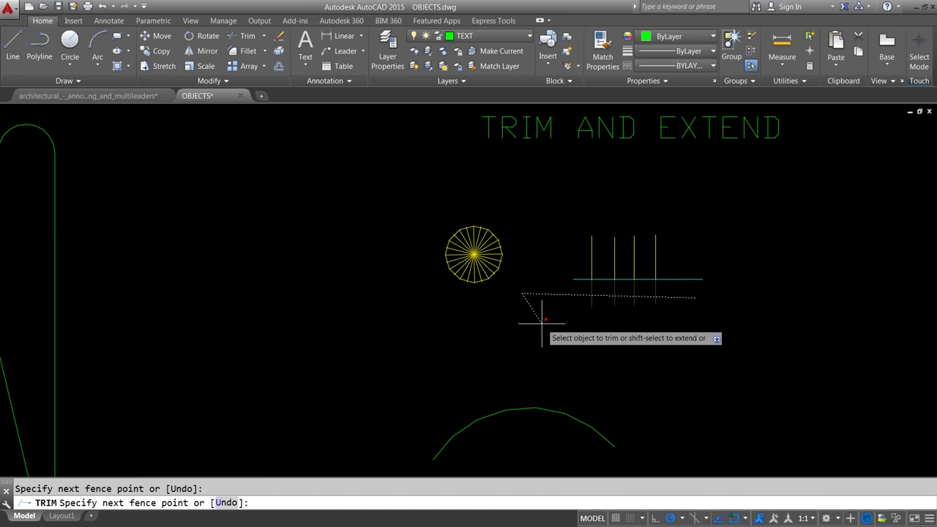
key("Return")
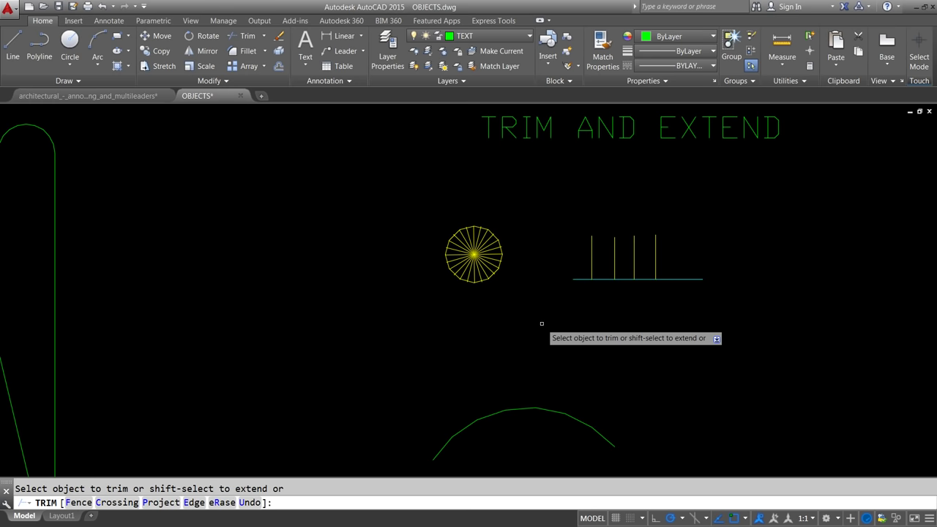
Within Trim, extend the first vertical line down, the third one up, and six lower spokes to their nearest boundaries, and end the command.
left_click(591, 272, "shift")
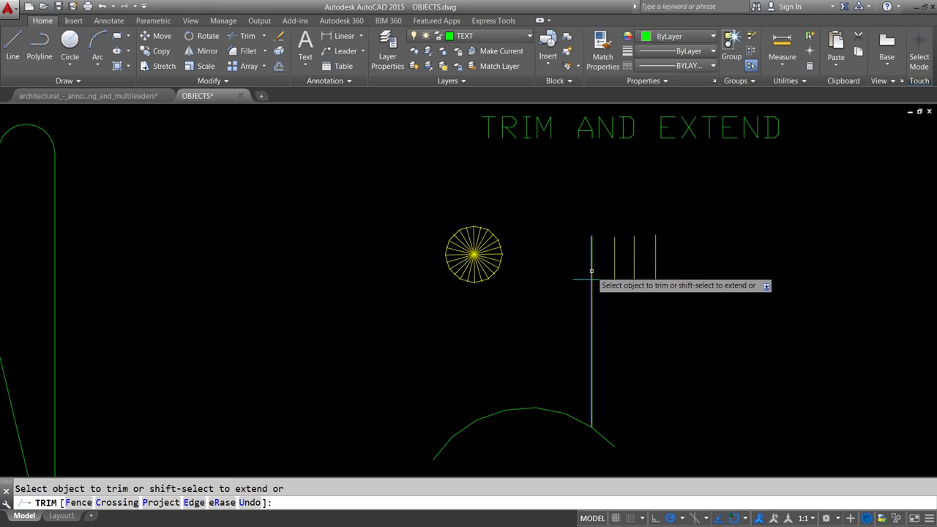
left_click(633, 274, "shift")
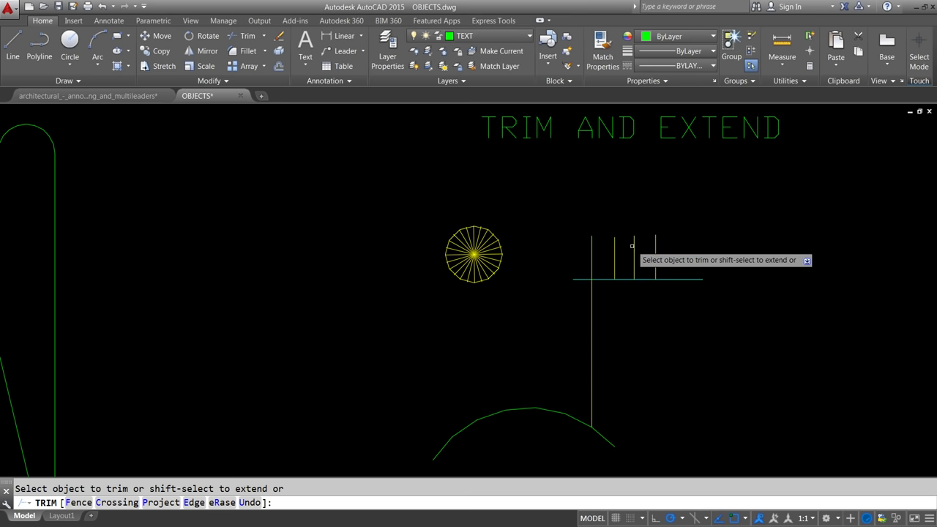
left_click(475, 277, "shift")
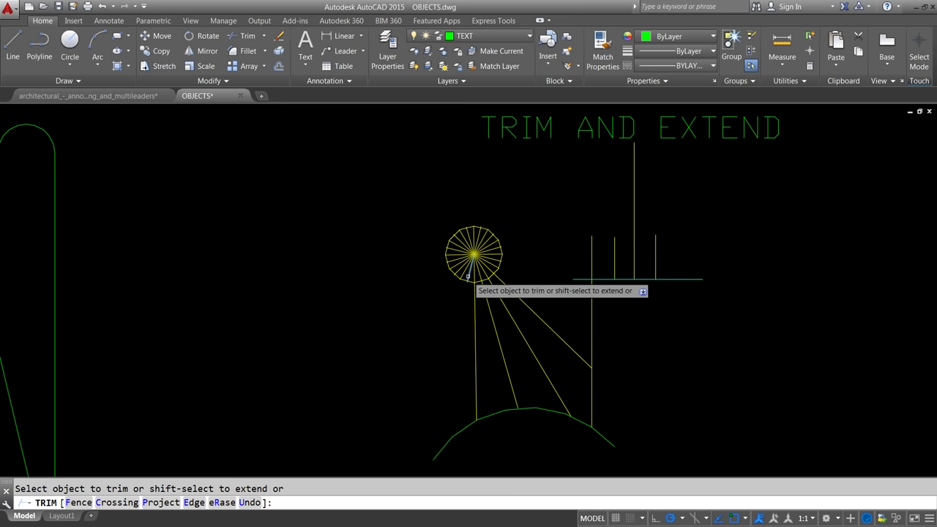
left_click(496, 267, "shift")
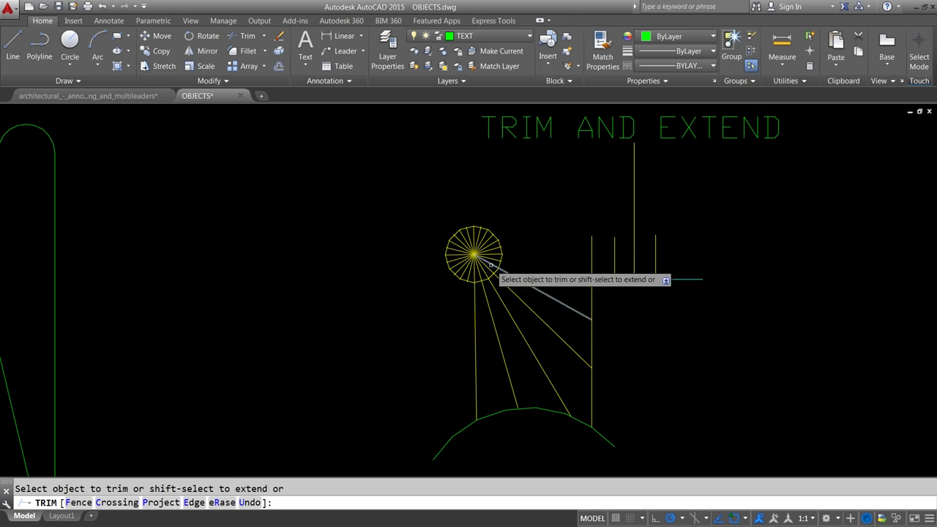
left_click(493, 258, "shift")
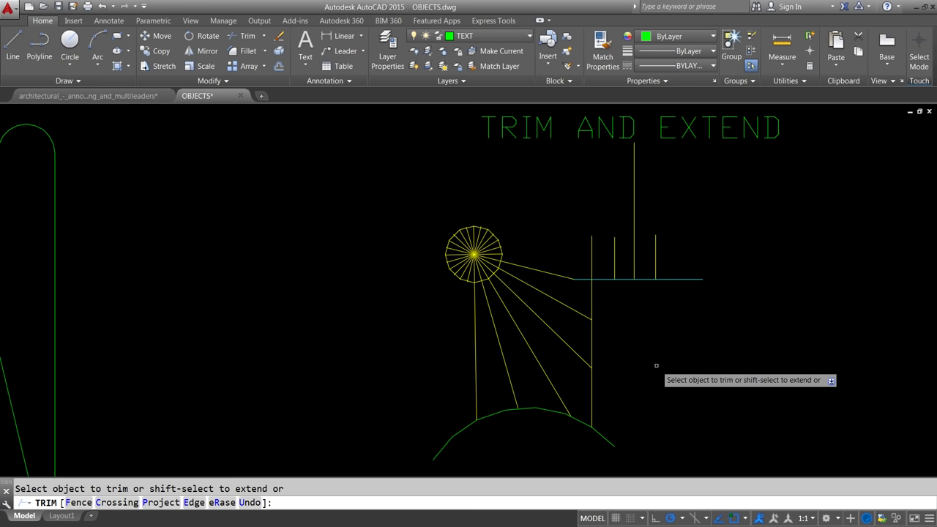
key("Return")
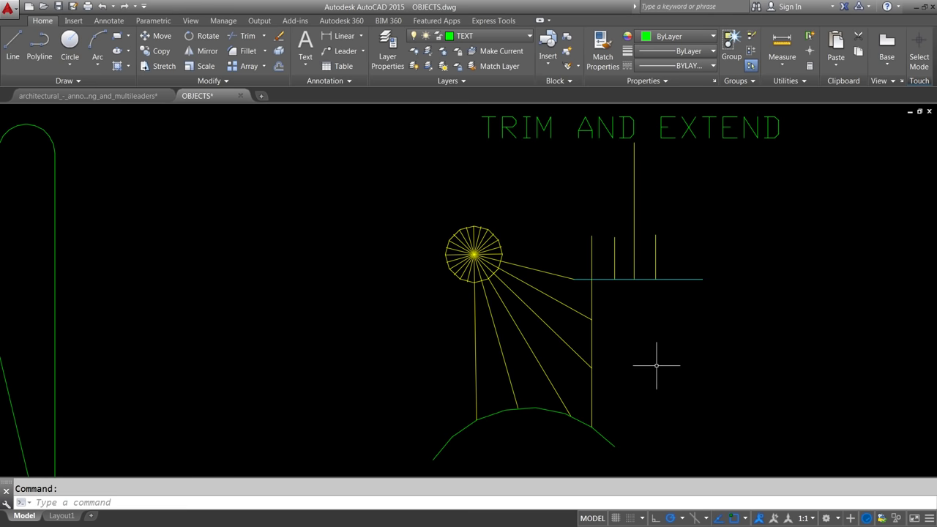
Join the two collinear horizontal lines with a gap between them, in the second row under JION OR BLEND, into one line.
scroll(656, 366, "down", 2)
middle_click_drag(656, 365, 329, 286)
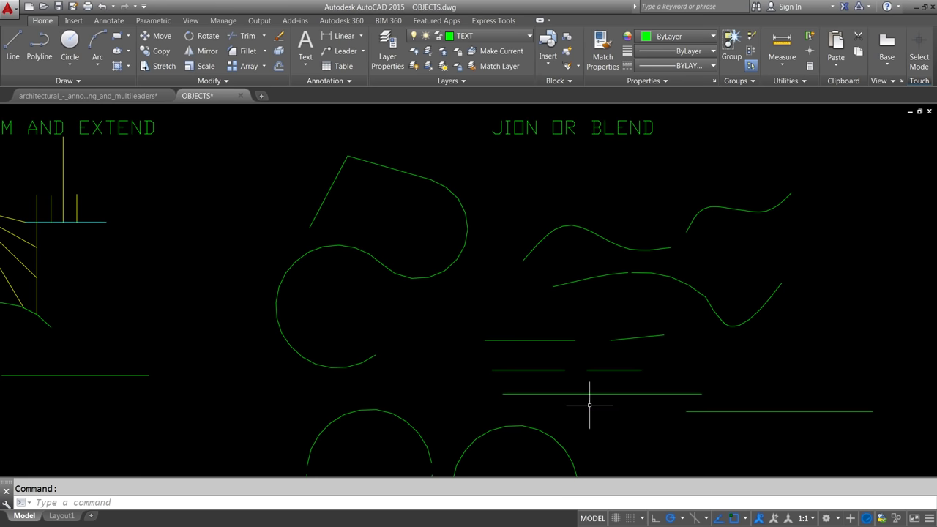
scroll(578, 383, "up", 3)
scroll(577, 384, "up", 2)
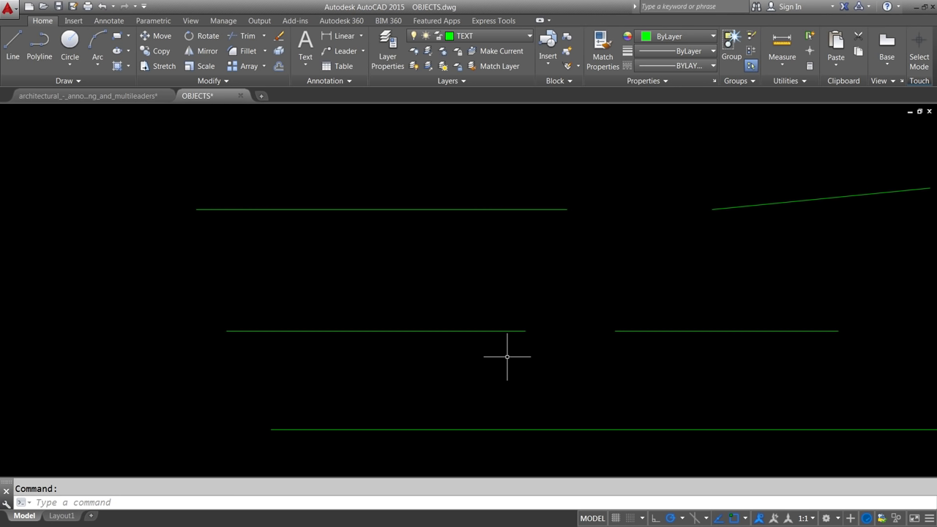
type("j")
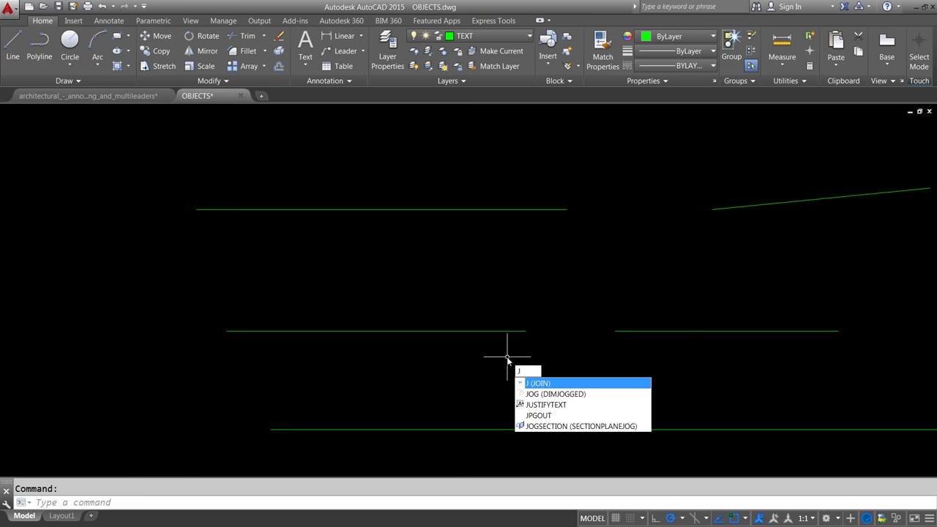
key("Return")
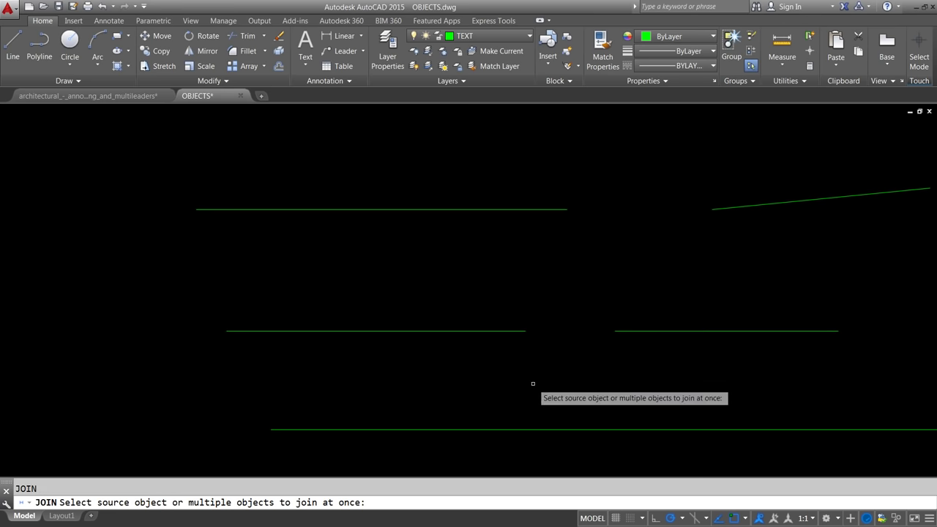
left_click(515, 330)
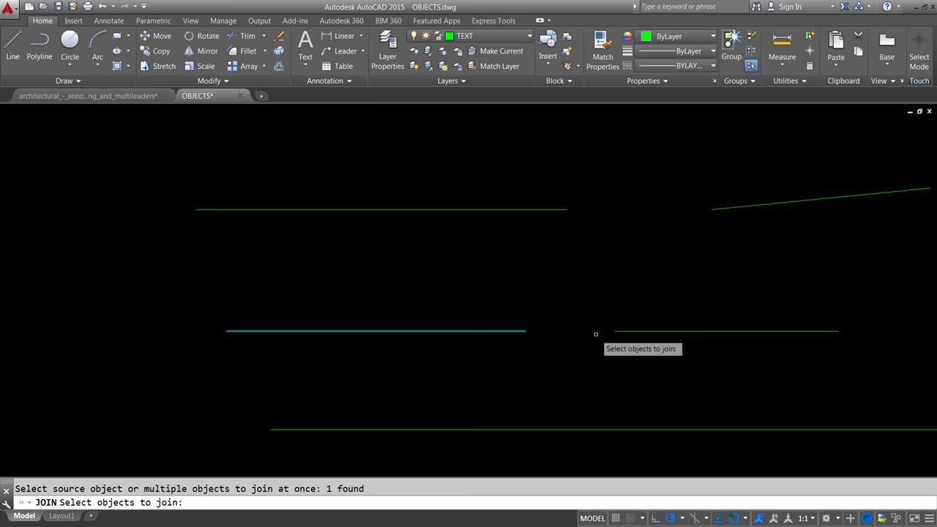
left_click(621, 331)
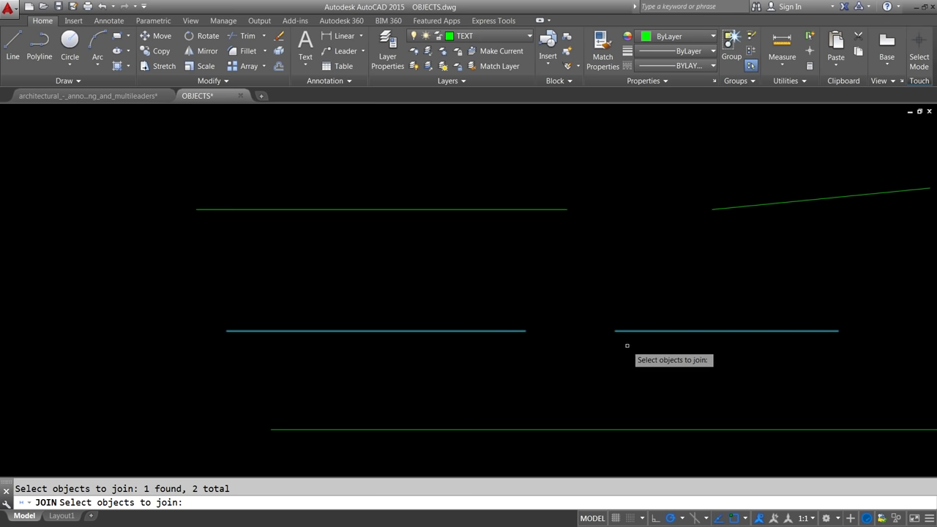
key("Return")
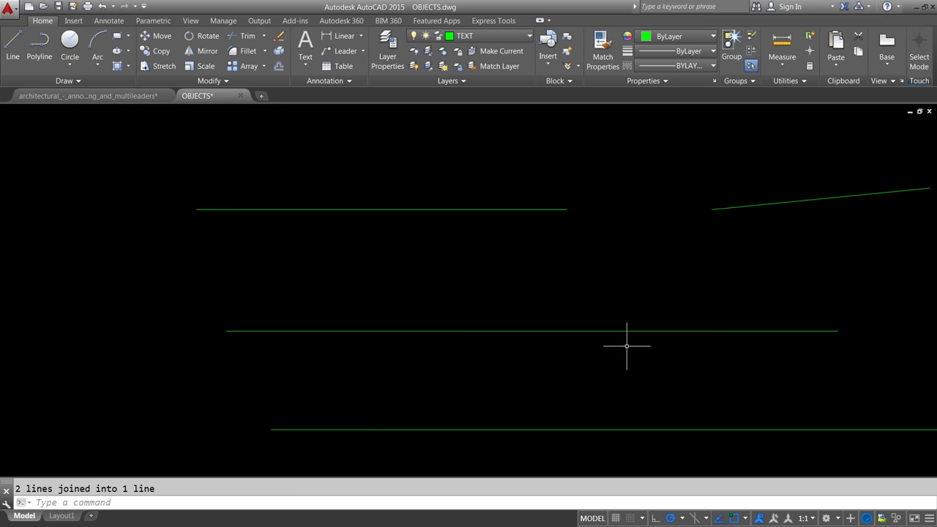
mouse_move(631, 331)
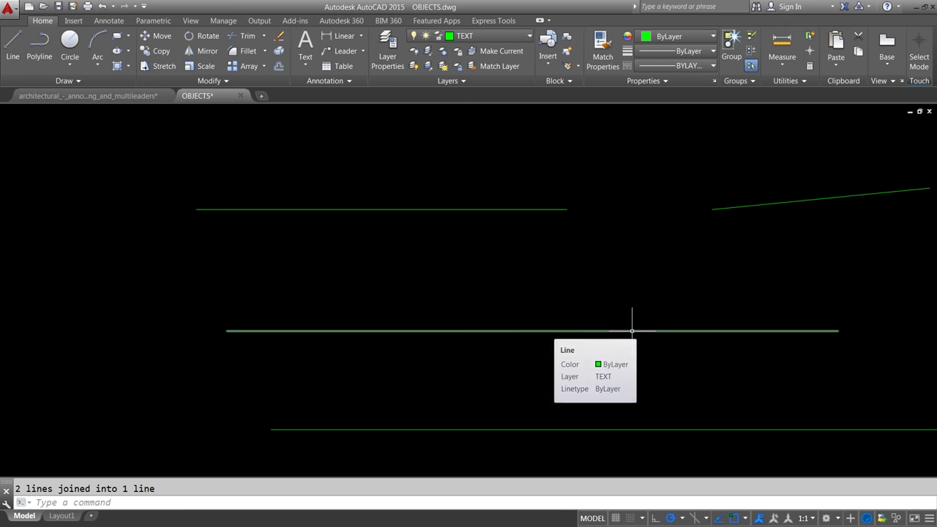
Try to join the upper horizontal line with the slanted line beside it.
scroll(632, 299, "down", 5)
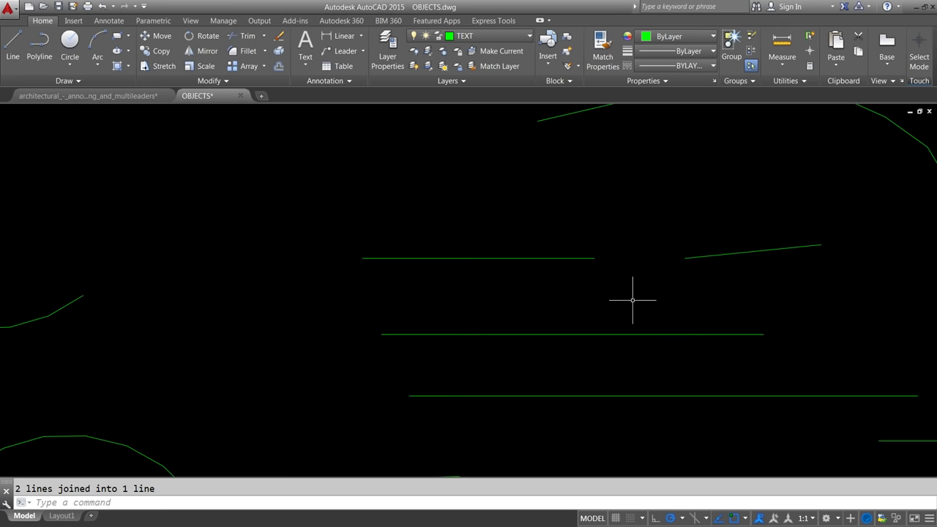
middle_click_drag(631, 299, 634, 316)
scroll(634, 301, "up", 2)
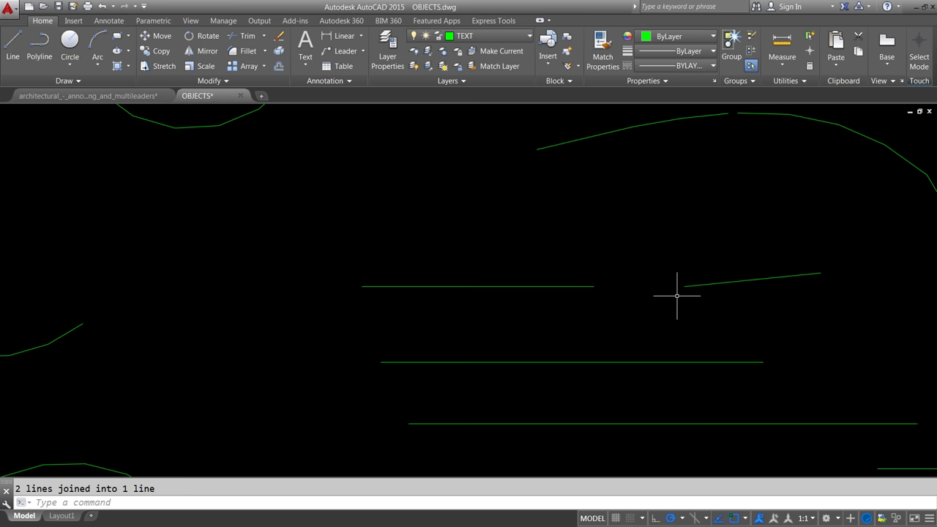
type("join")
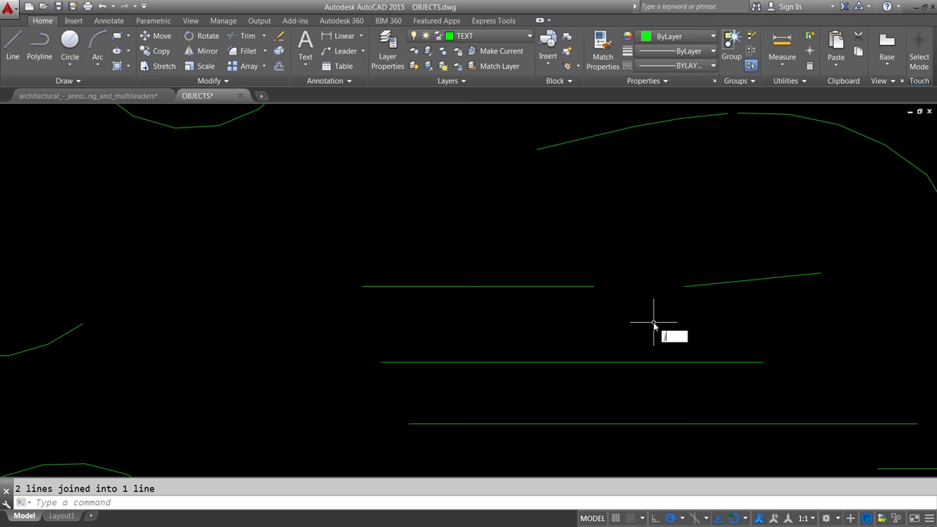
key("Return")
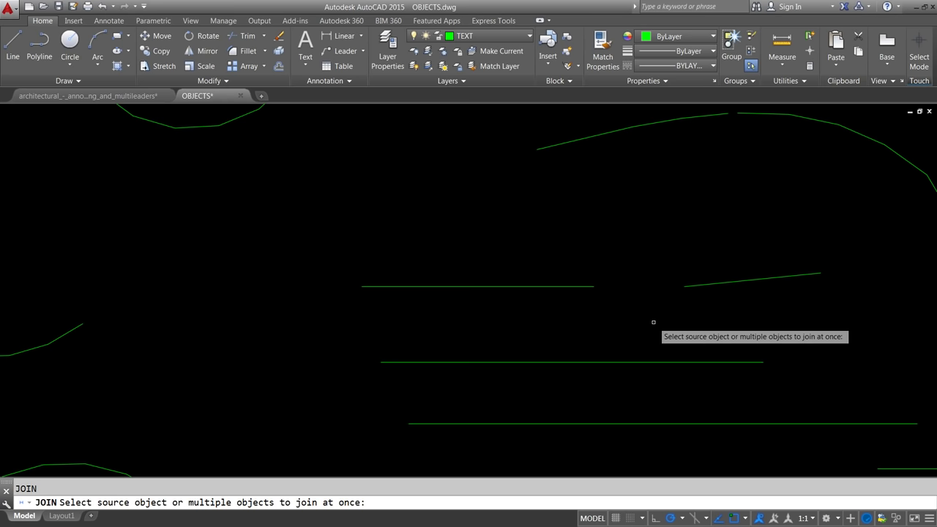
left_click(585, 286)
left_click(688, 286)
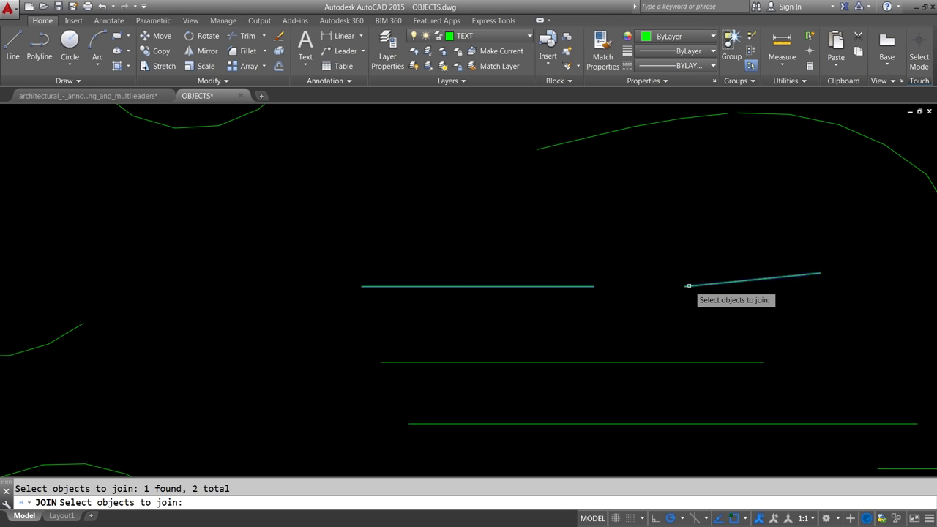
key("Return")
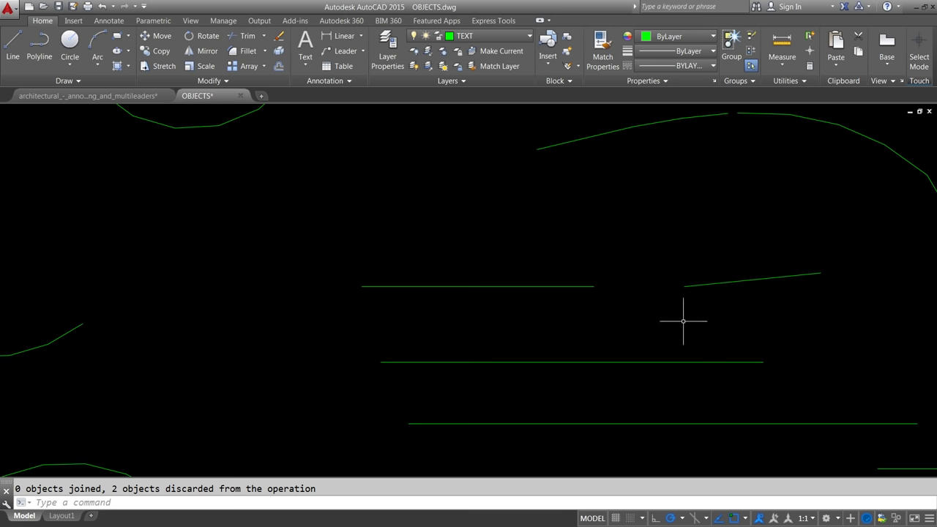
Join the large open arc with the touching polyline above it into a single polyline.
scroll(683, 321, "down", 2)
middle_click_drag(683, 317, 615, 276)
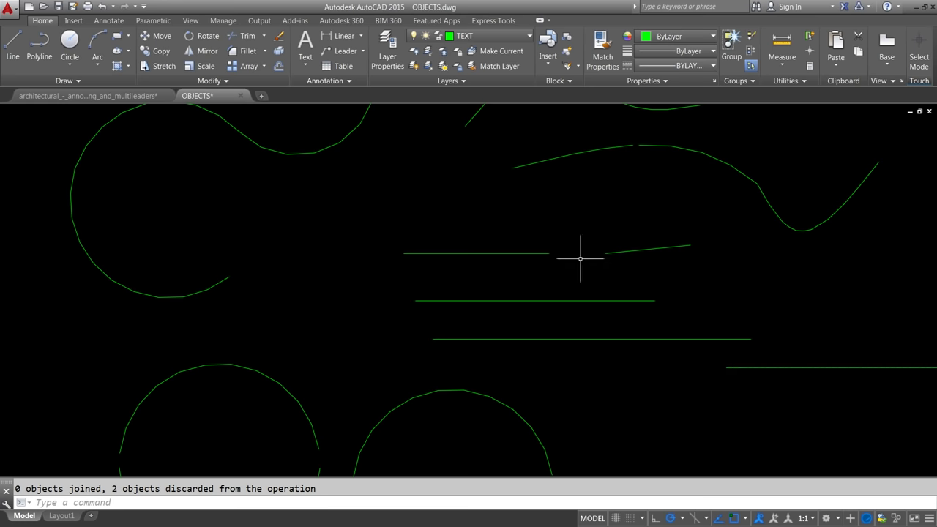
mouse_move(393, 230)
middle_mouse_down()
mouse_move(504, 330)
mouse_move(661, 389)
middle_mouse_up()
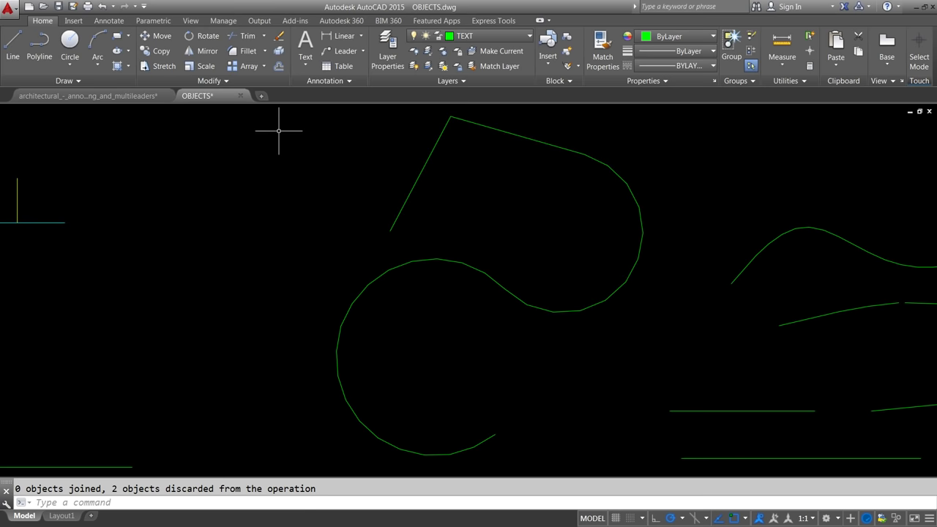
type("join")
key("Return")
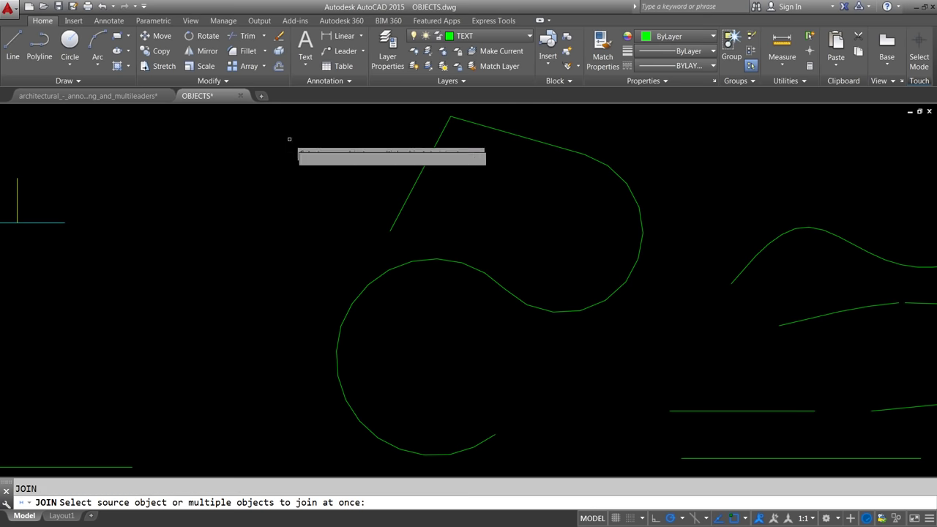
left_click(494, 282)
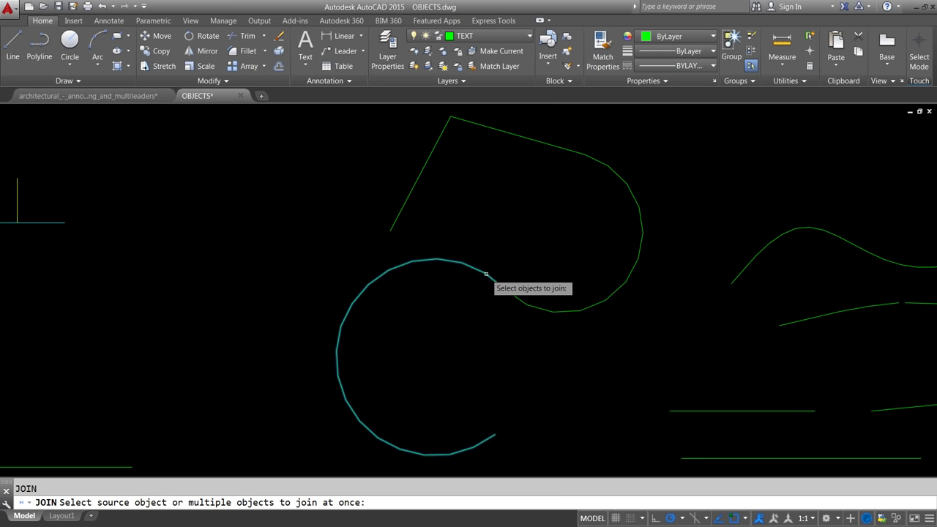
left_click(547, 310)
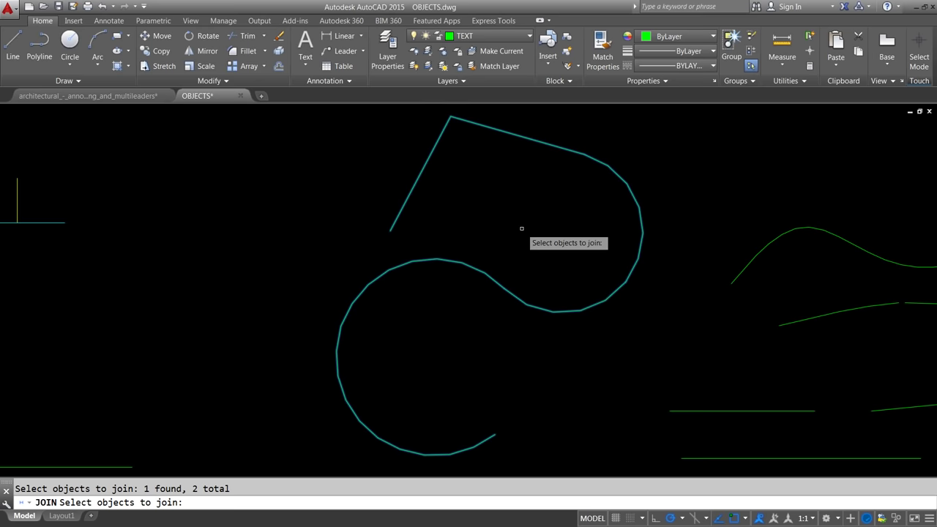
key("Return")
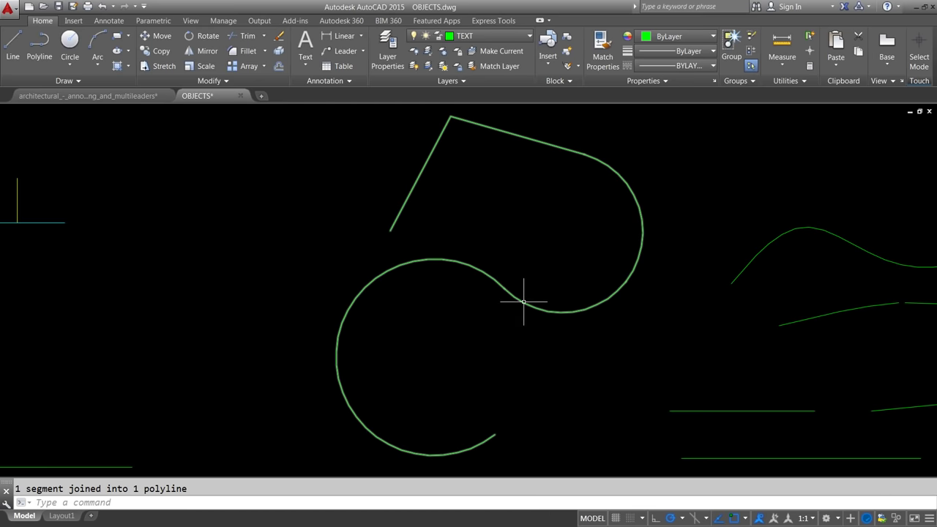
mouse_move(523, 302)
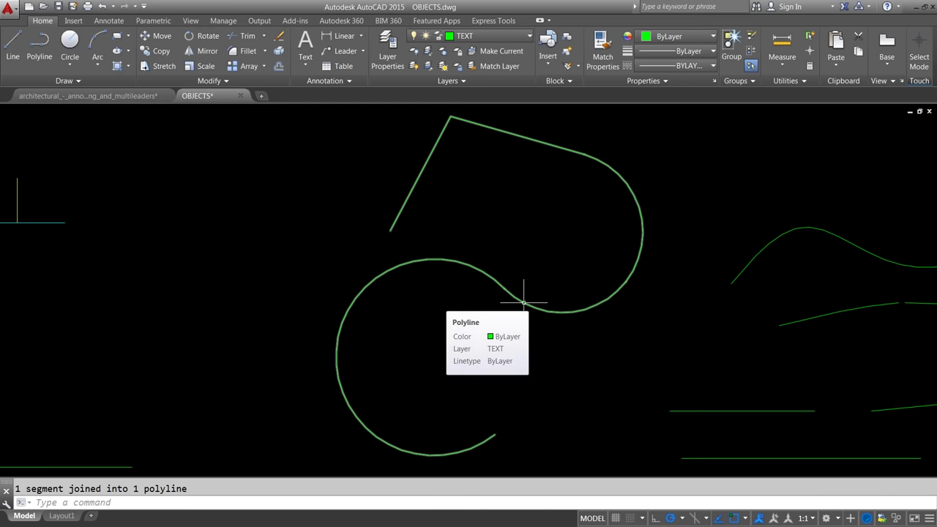
Try to join the two lower curves across the small gap between them.
scroll(520, 295, "down", 4)
middle_click_drag(607, 295, 458, 296)
scroll(560, 292, "up", 6)
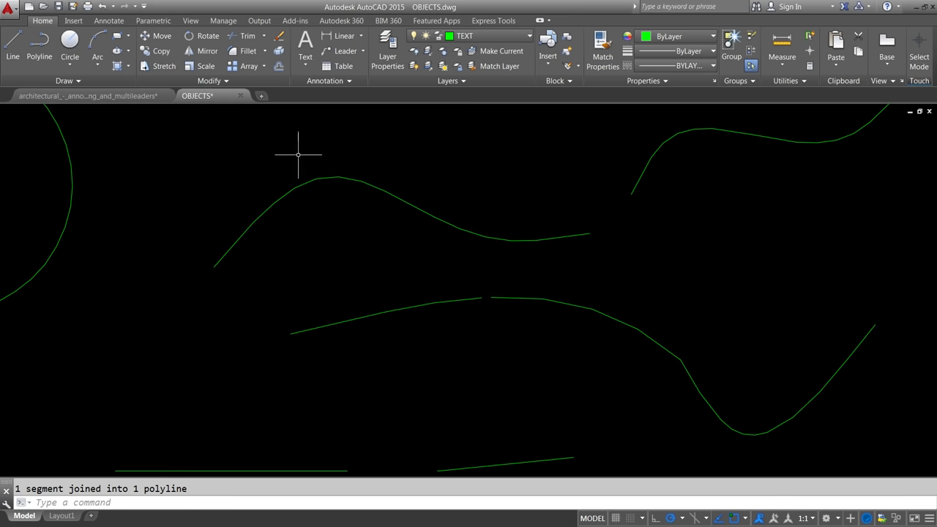
type("join")
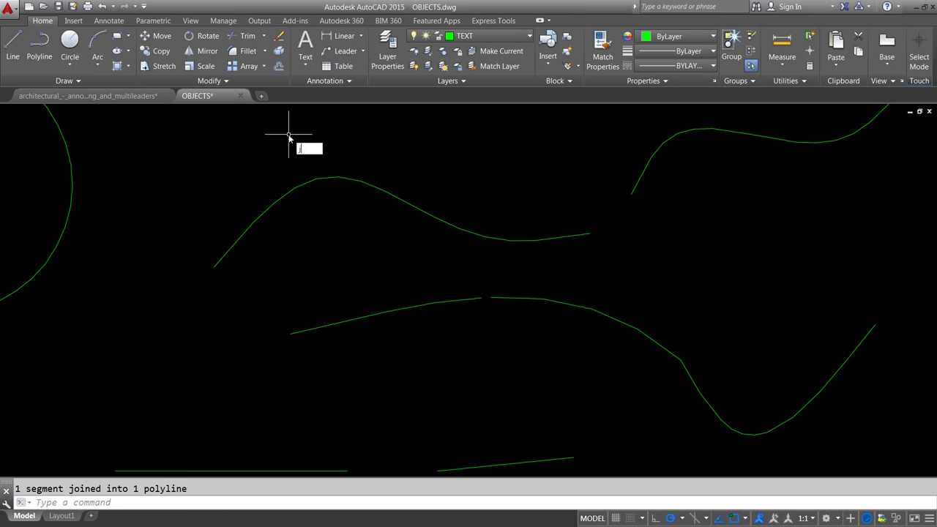
key("Return")
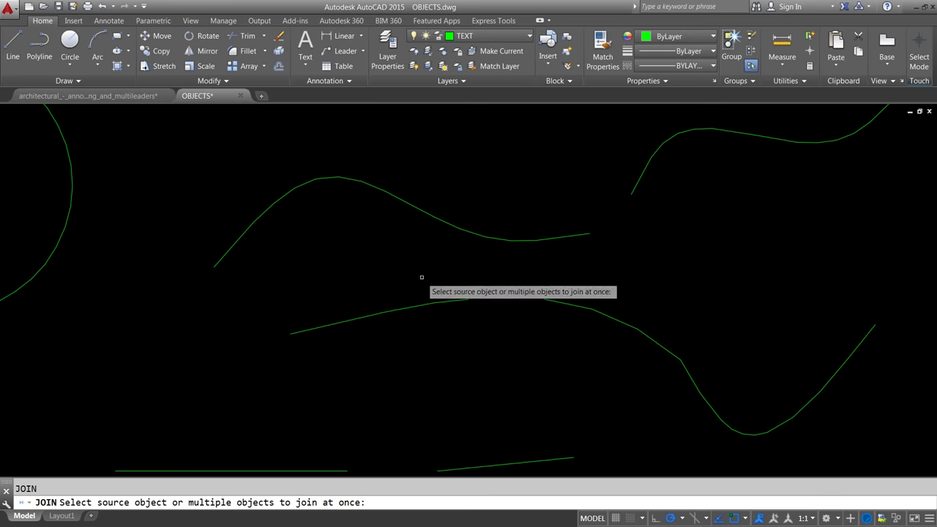
left_click(471, 304)
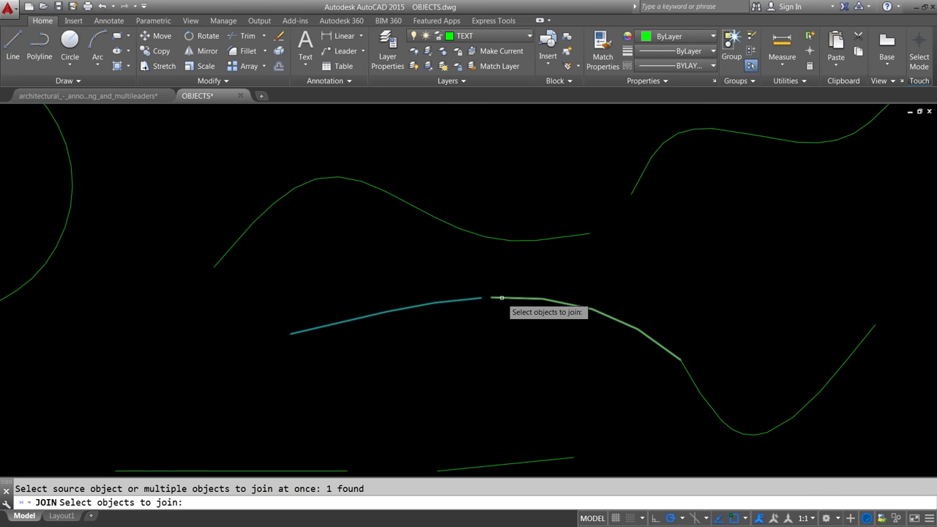
left_click(501, 299)
key("Return")
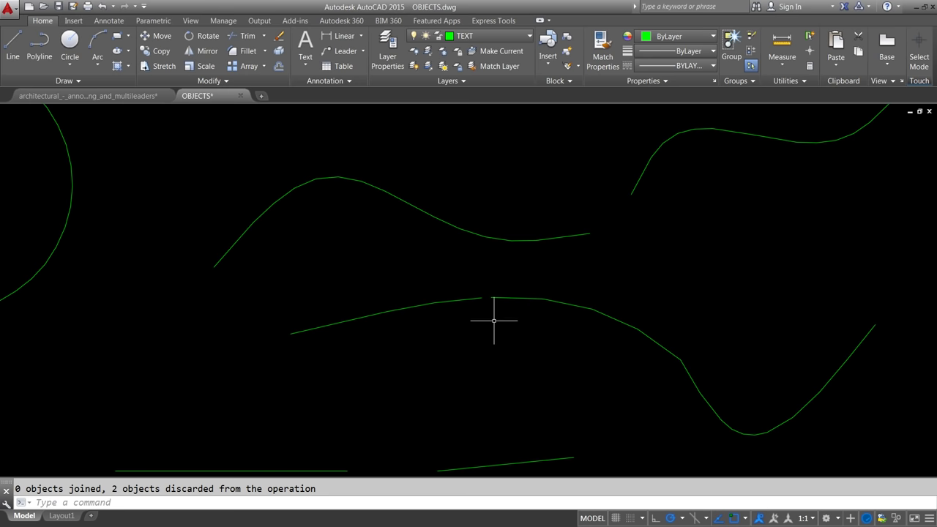
Join the two touching curves after the small gap in the lower wave into one spline.
key("Return")
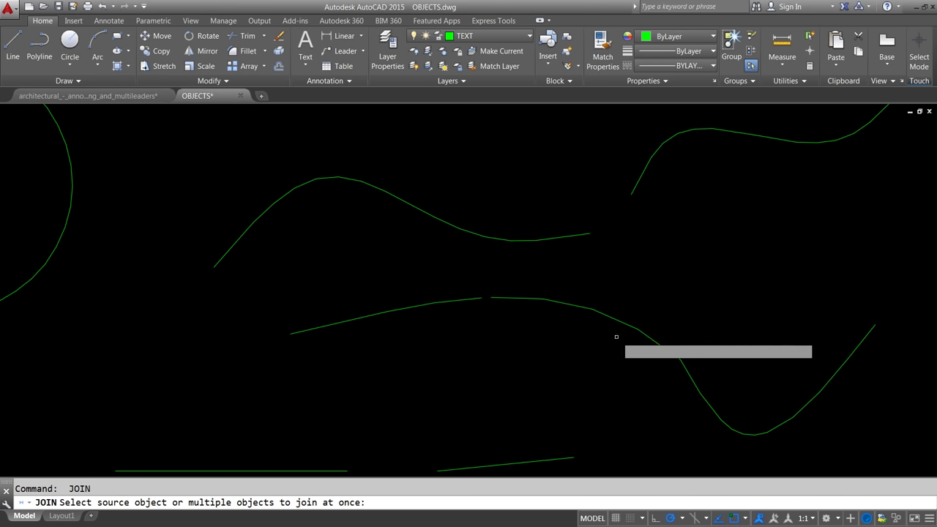
left_click(628, 328)
key("Return")
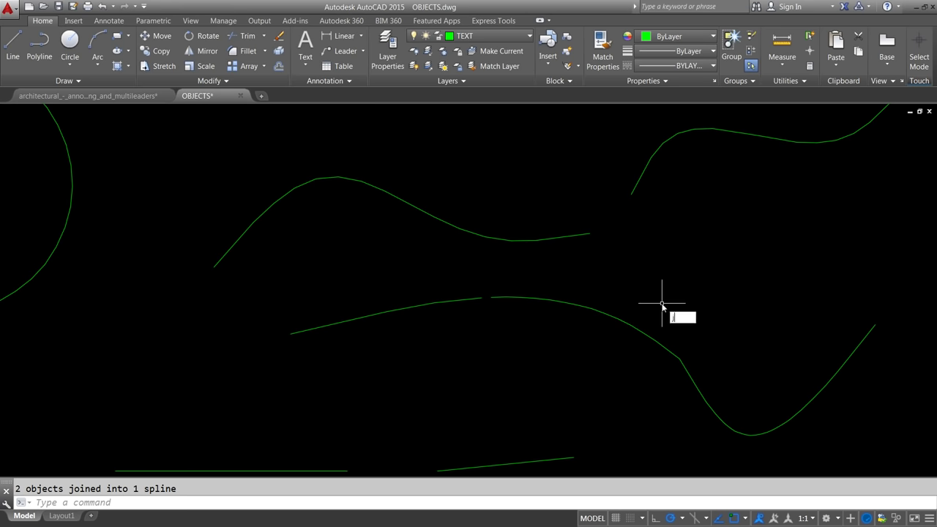
Try to join the two separate upper wavy curves across their wide gap.
key("Return")
left_click(573, 235)
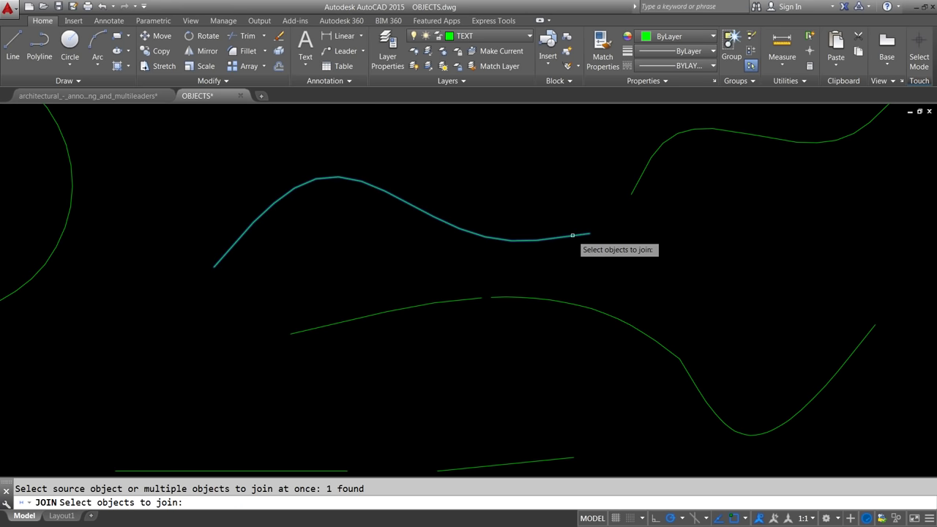
left_click(633, 192)
key("Return")
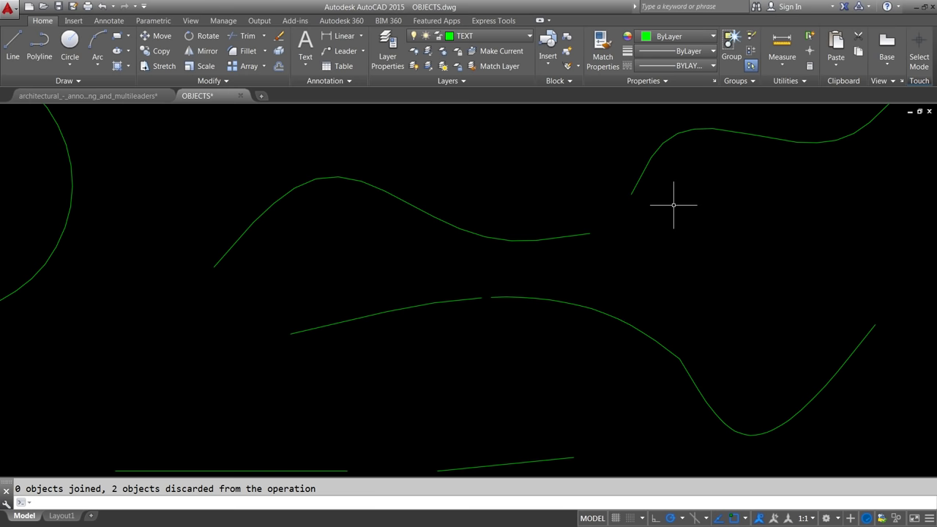
Bridge the gap between the facing ends of the two upper wavy curves using Blend Curves with Tangent continuity.
left_click(265, 51)
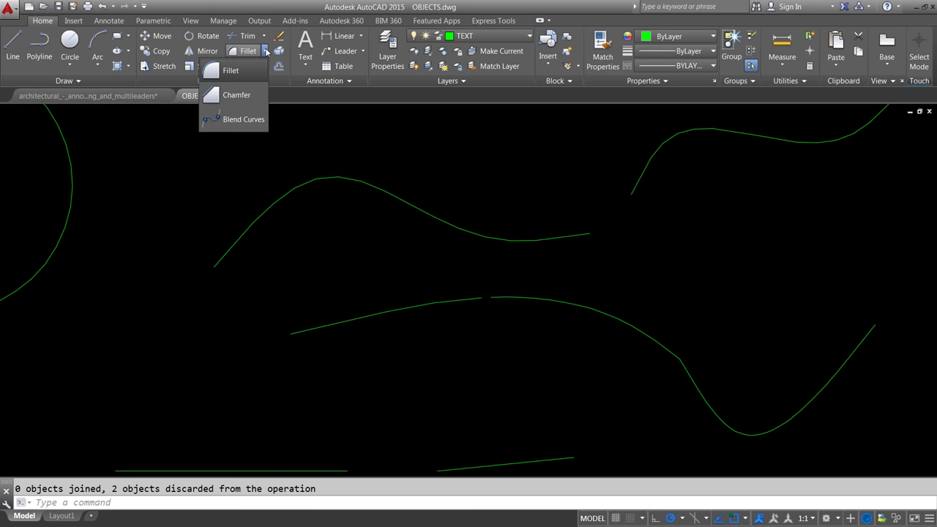
left_click(243, 119)
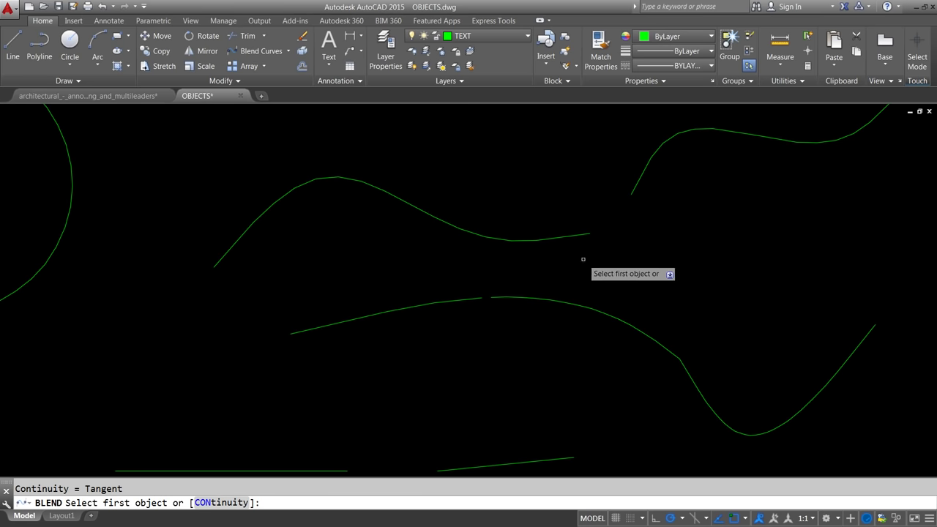
left_click(579, 233)
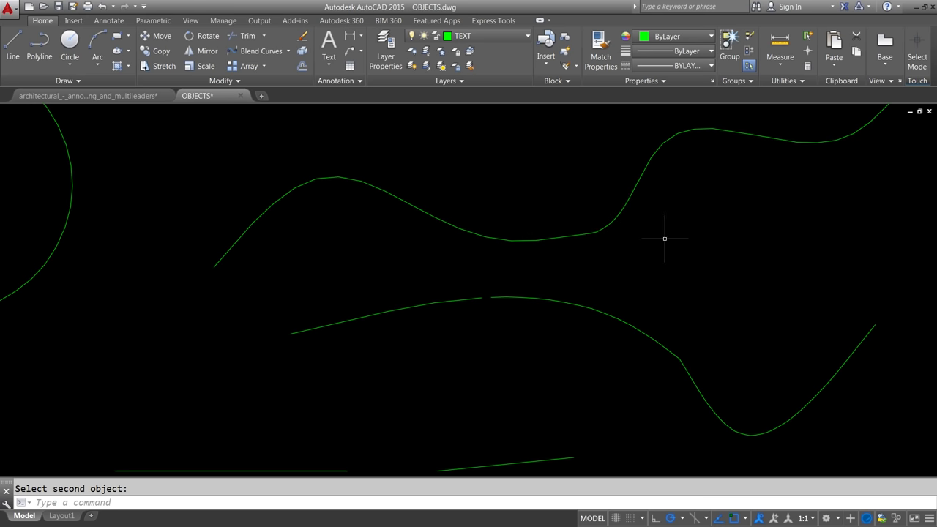
Join the two upper wavy curves and the blend curve between them into one spline.
type("j")
key("Return")
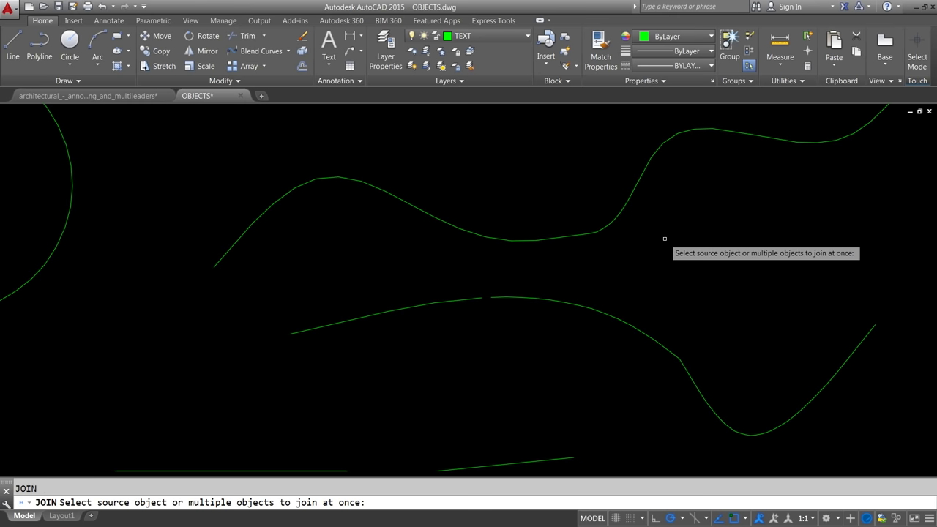
left_click(533, 239)
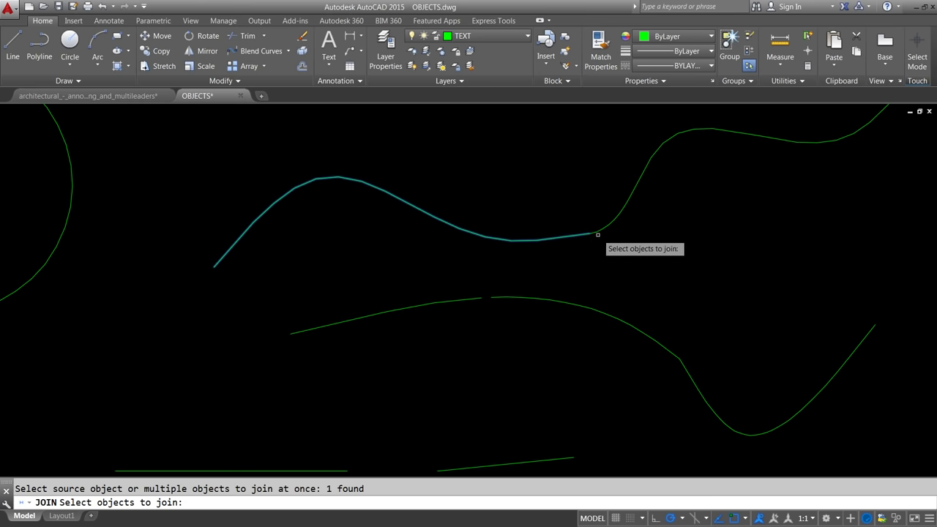
left_click(606, 227)
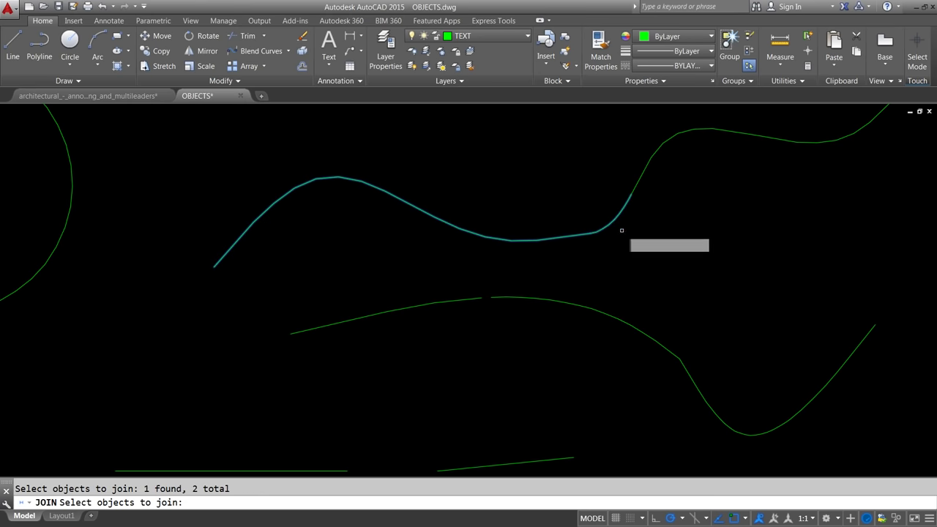
left_click(637, 184)
key("Return")
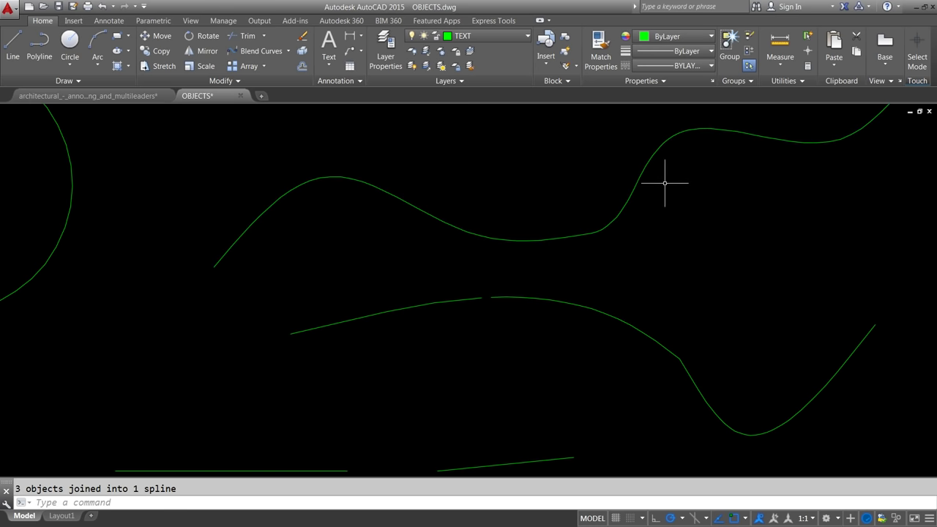
mouse_move(640, 175)
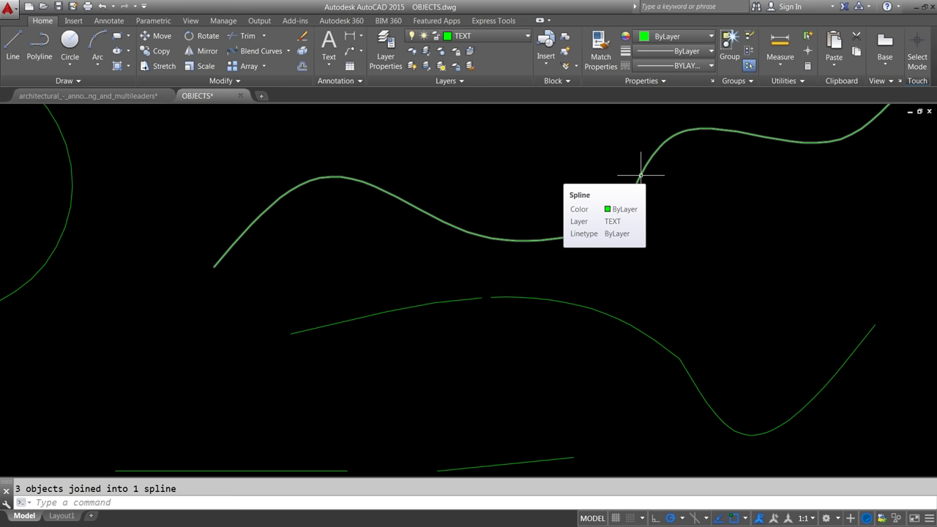
scroll(669, 234, "down", 4)
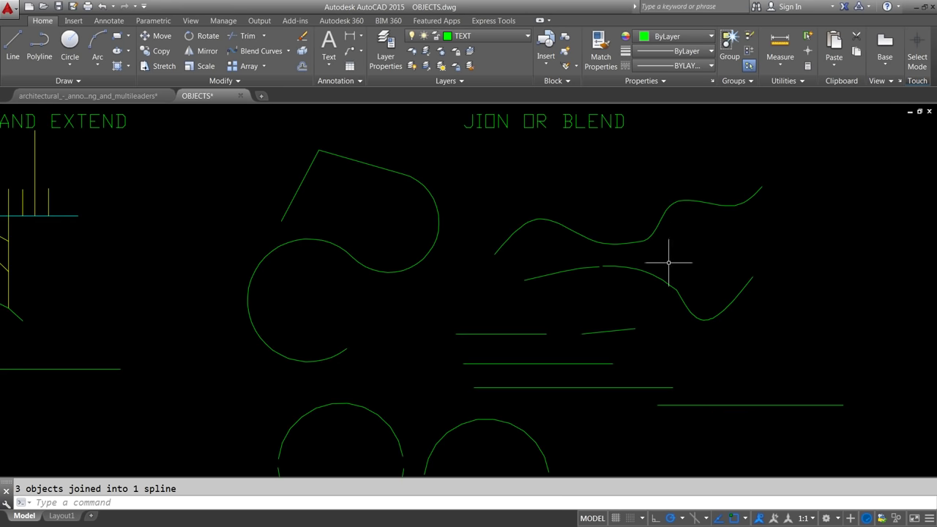
mouse_move(540, 343)
middle_mouse_down()
mouse_move(586, 238)
mouse_move(608, 212)
middle_mouse_up()
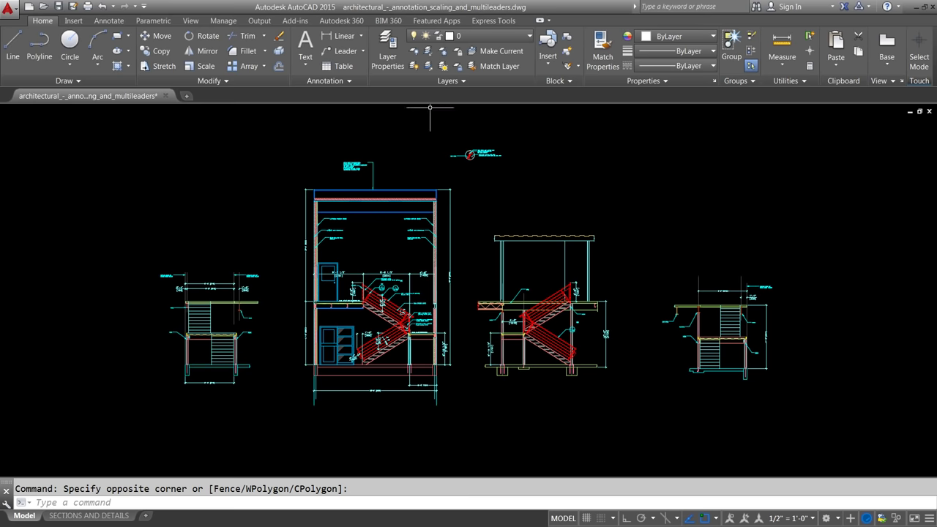
In the architectural annotation scaling and multileaders drawing, examine the layer list and view the SECTIONS AND DETAILS layout.
left_click(389, 57)
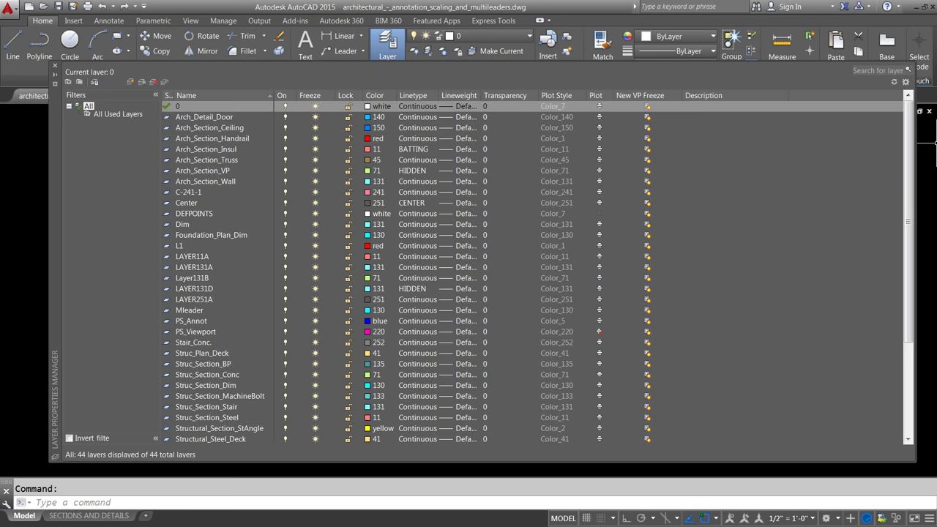
mouse_move(92, 518)
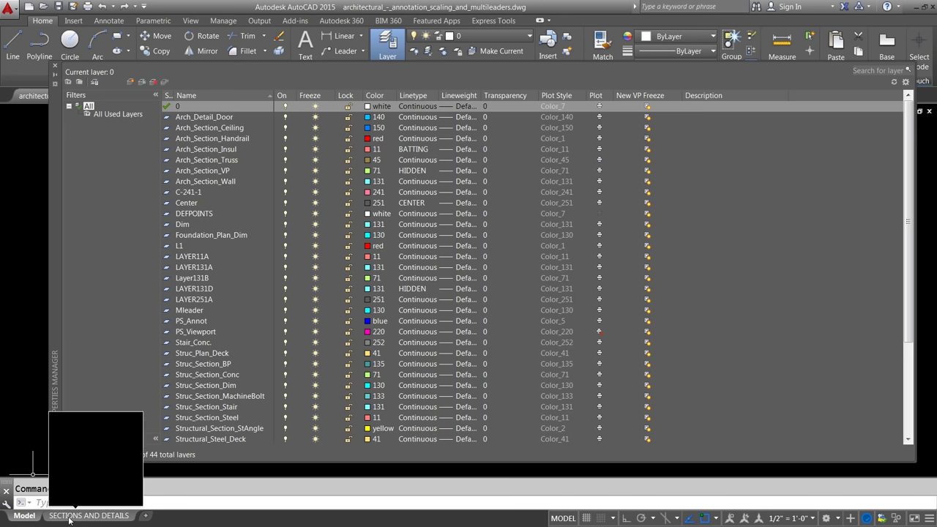
left_click(69, 519)
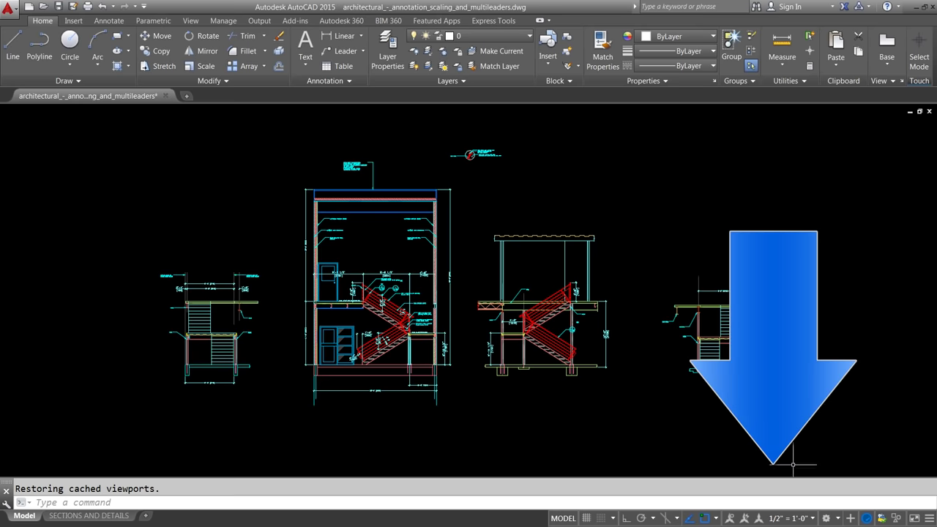
Set the model space annotation scale to 1/4" = 1'-0".
left_click(812, 519)
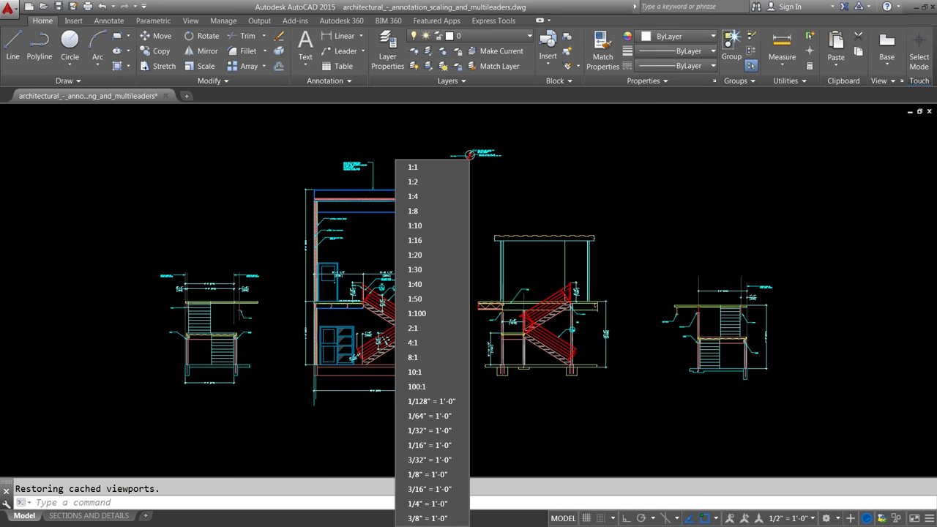
scroll(429, 512, "down", 2)
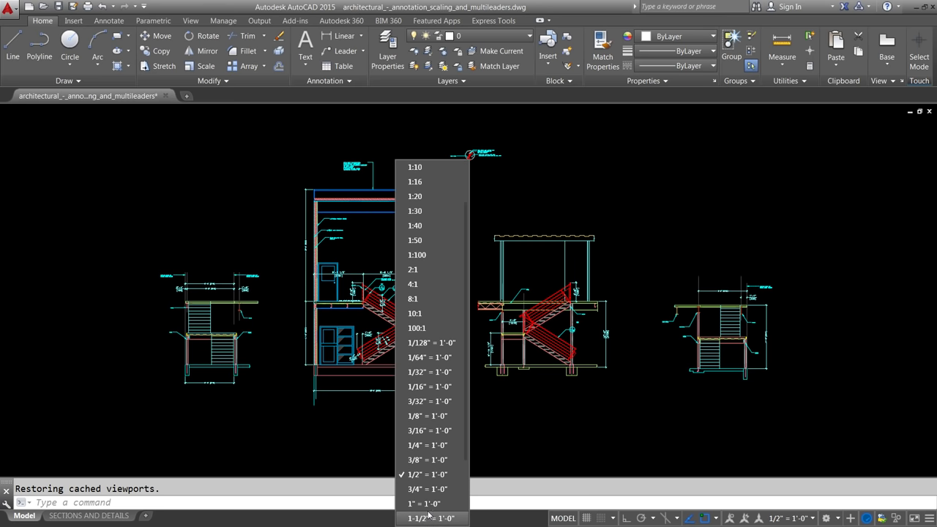
left_click(429, 446)
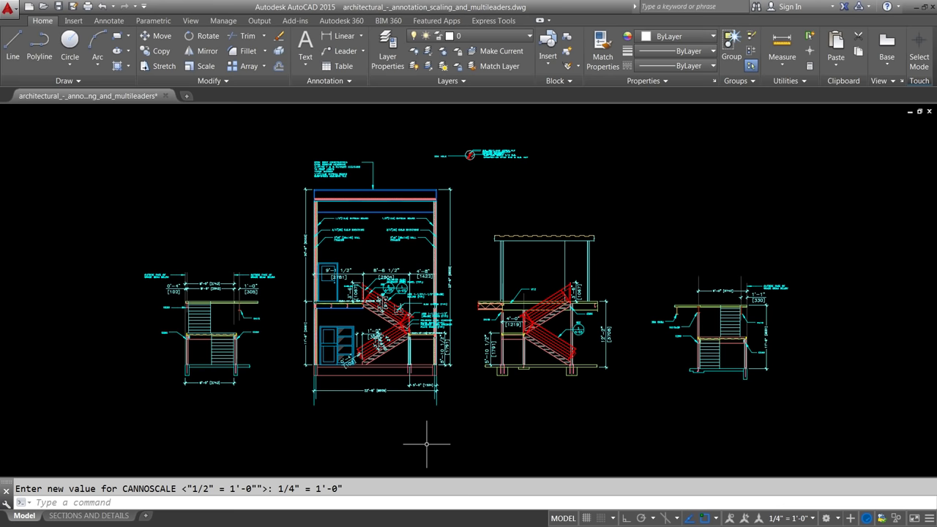
Try the model space annotation scale at 1/16" = 1'-0" and at 3/8" = 1'-0".
left_click(813, 519)
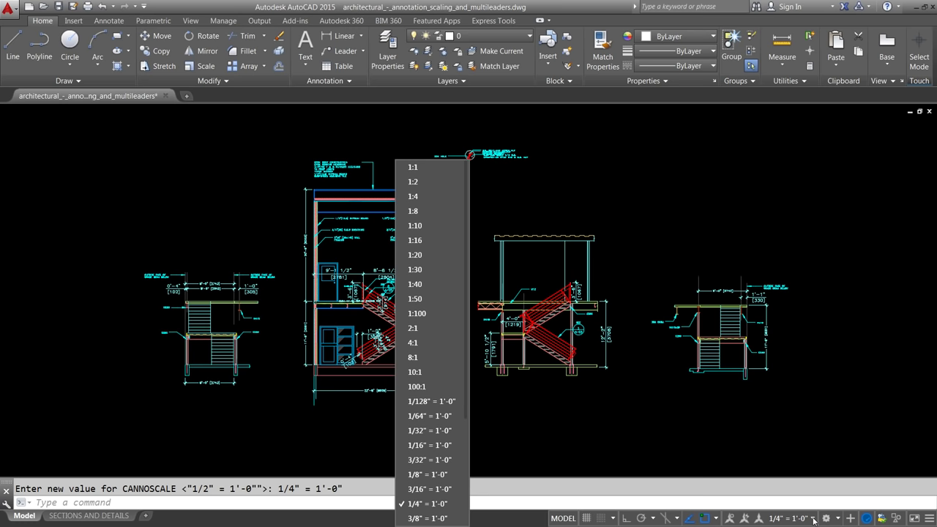
left_click(426, 445)
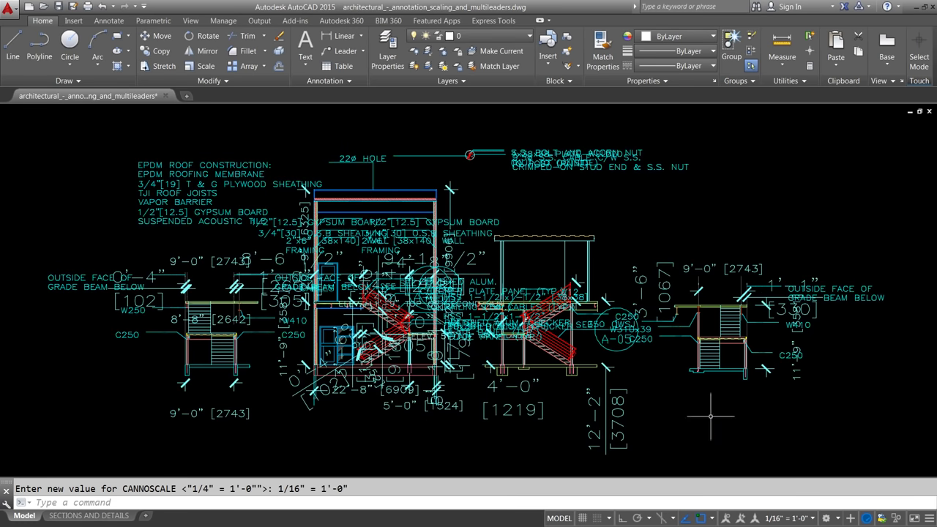
left_click(811, 519)
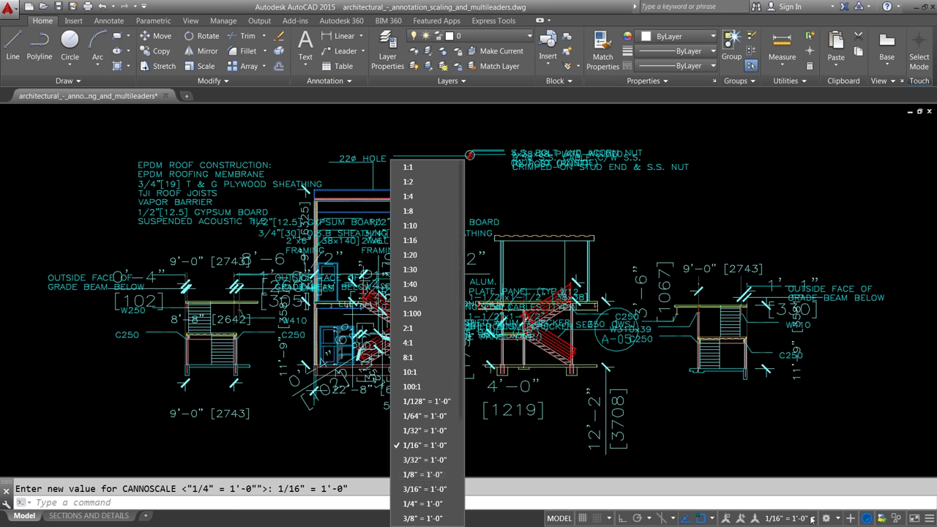
left_click(428, 518)
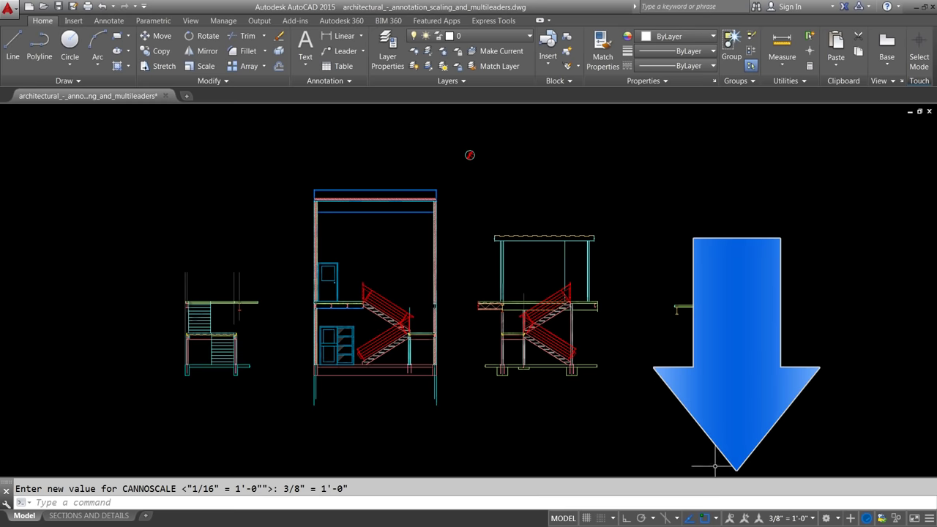
Always show annotation objects in model space and enable adding scales to annotative objects when the annotation scale changes.
left_click(729, 520)
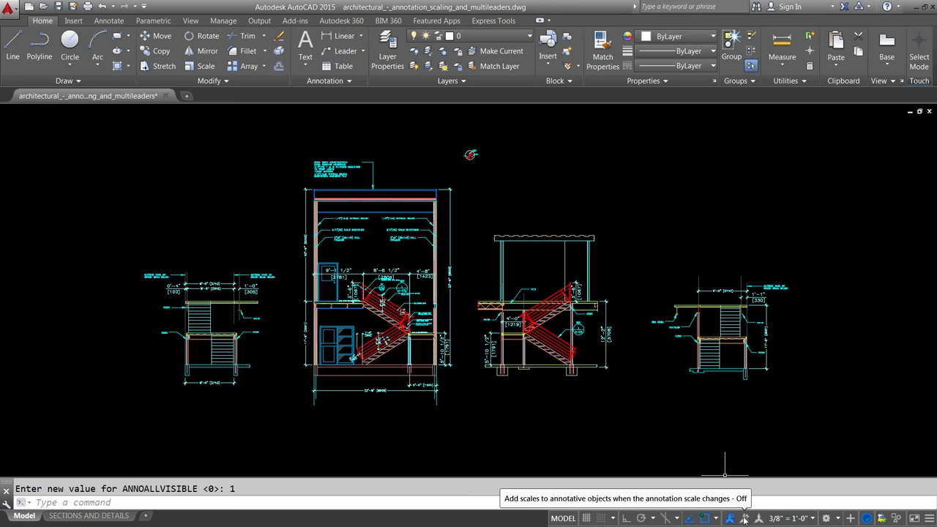
left_click(745, 518)
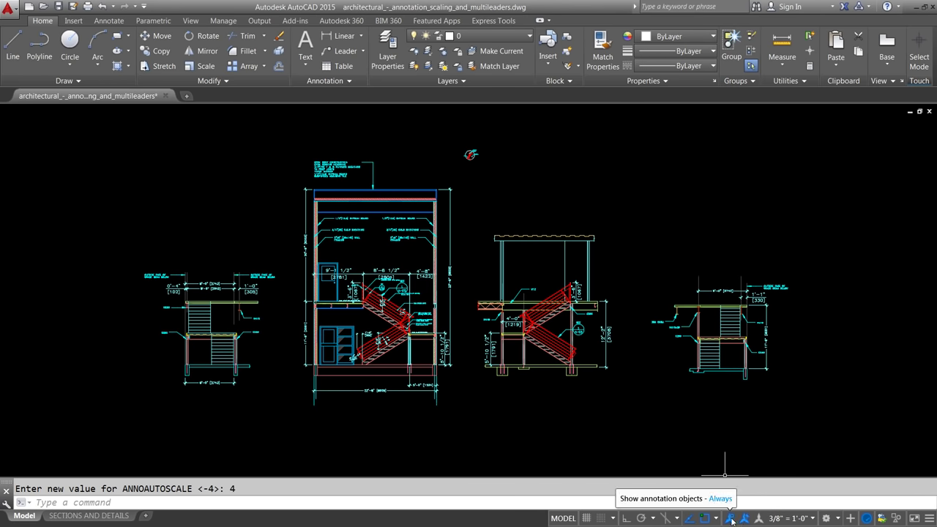
Set the model space annotation scale to 1/2" = 1'-0".
left_click(812, 519)
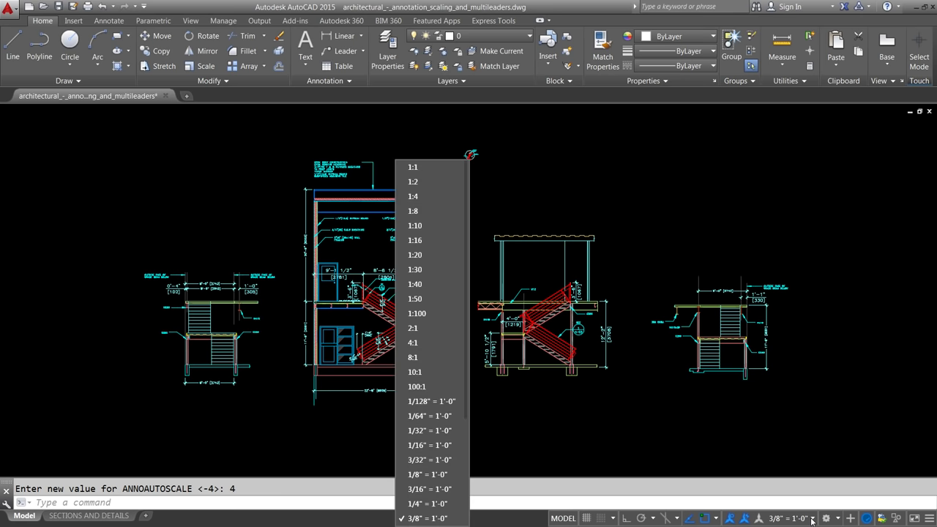
scroll(419, 512, "down", 3)
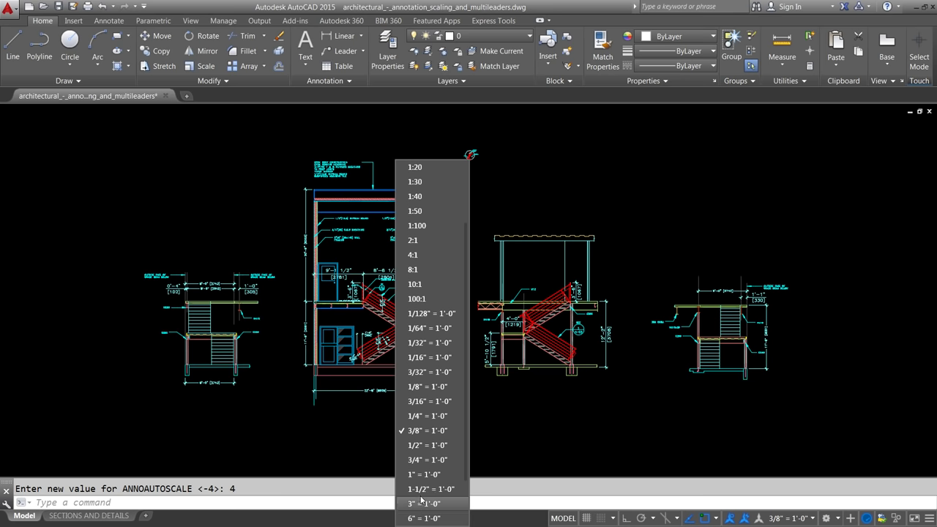
left_click(417, 445)
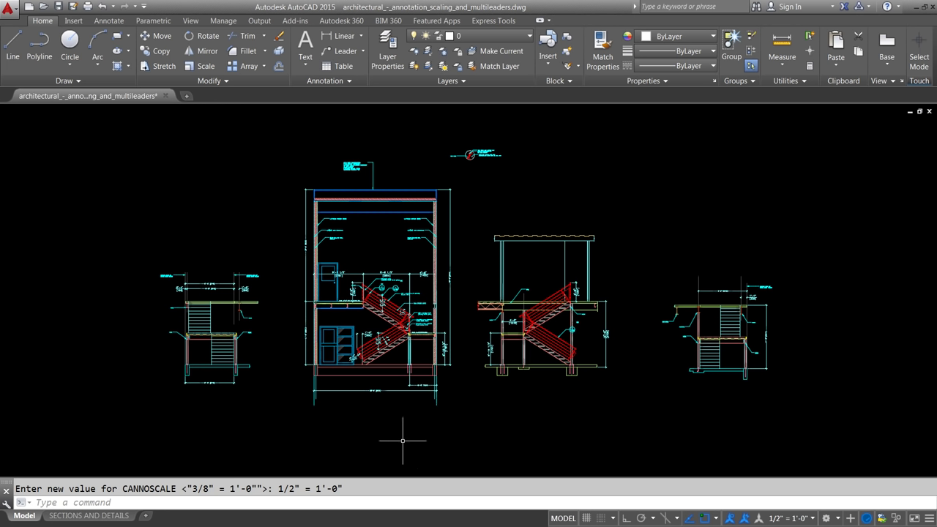
In the SECTIONS AND DETAILS layout, always show annotation objects and enable adding scales when the annotation scale changes.
left_click(87, 516)
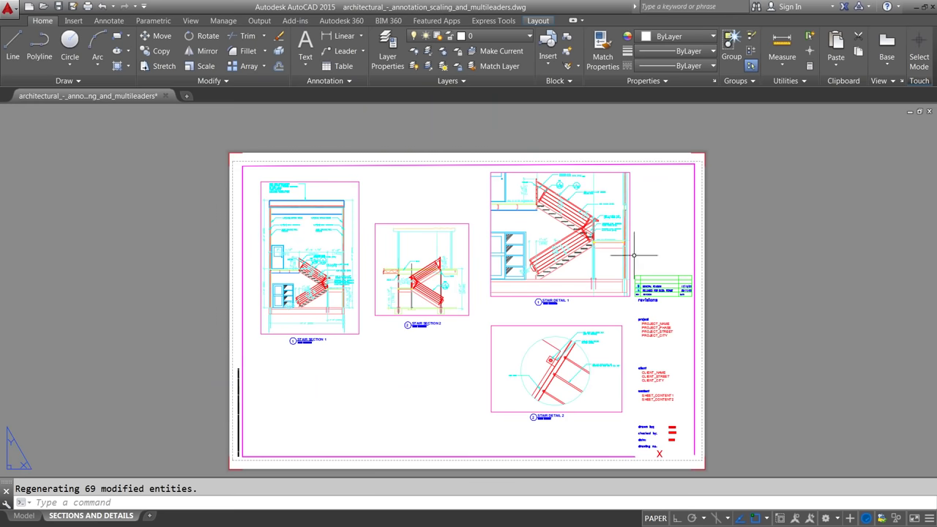
scroll(639, 247, "up", 4)
middle_click_drag(639, 247, 645, 309)
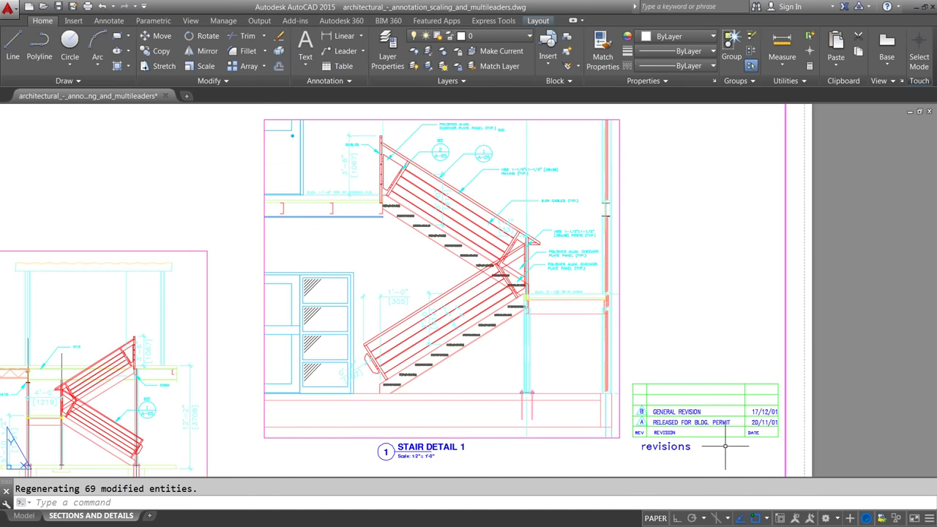
left_click(809, 520)
left_click(797, 519)
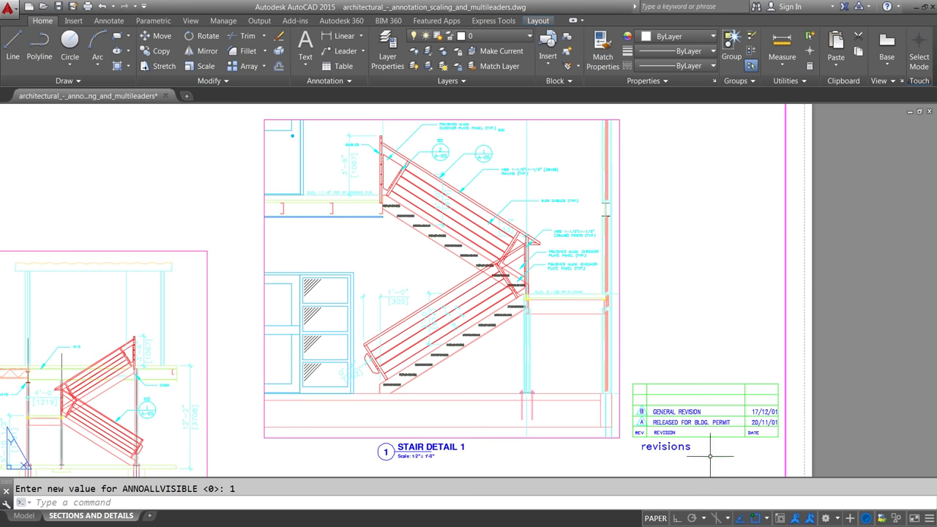
Activate and unlock the STAIR DETAIL 1 viewport and set its scale to 1/8" = 1'-0".
double_click(566, 372)
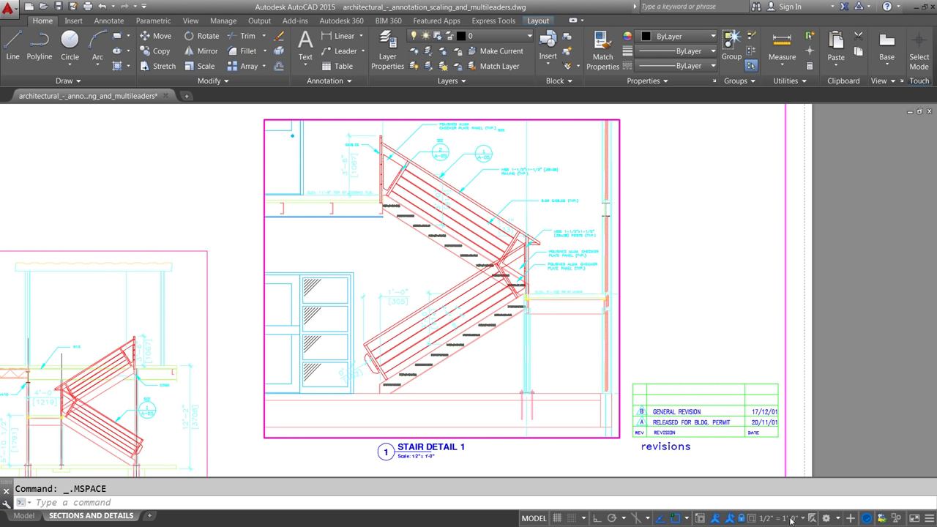
left_click(741, 518)
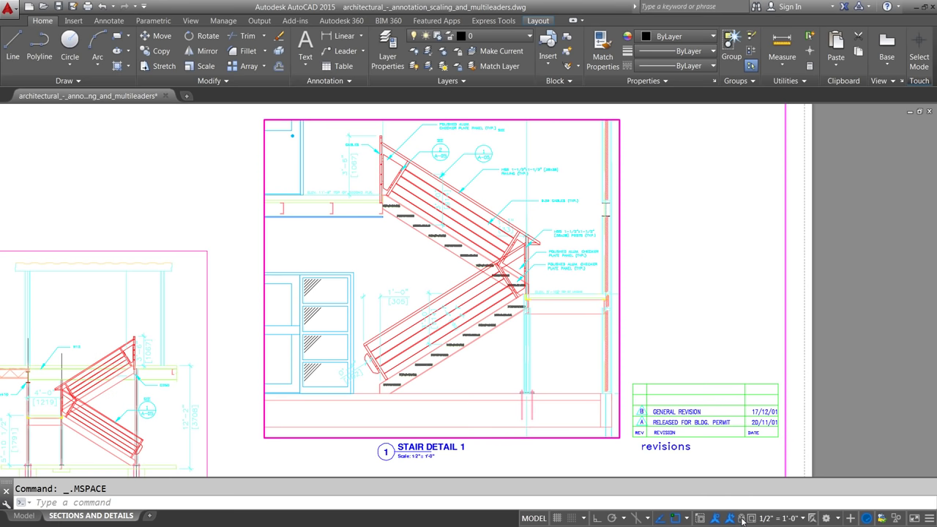
left_click(794, 520)
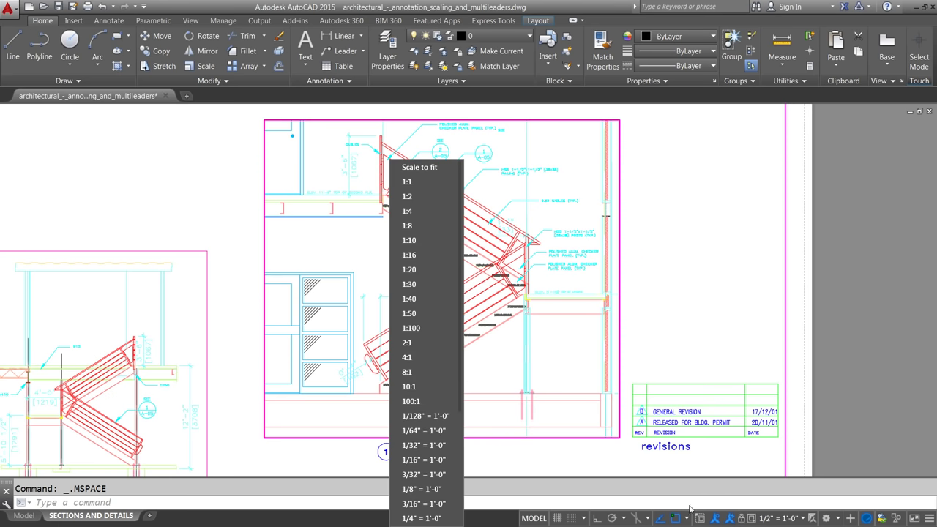
left_click(440, 489)
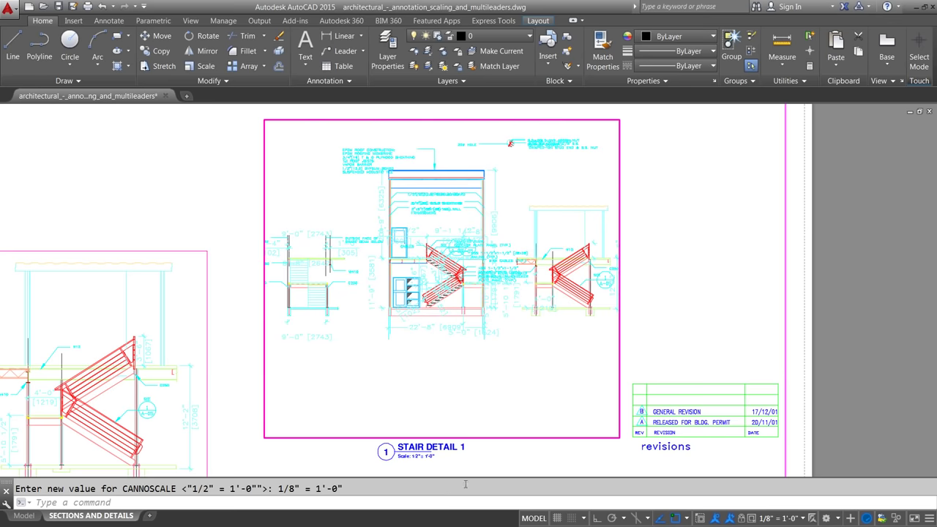
Set the STAIR DETAIL 1 viewport's scale to 1/4" = 1'-0".
left_click(793, 518)
scroll(434, 500, "down", 1)
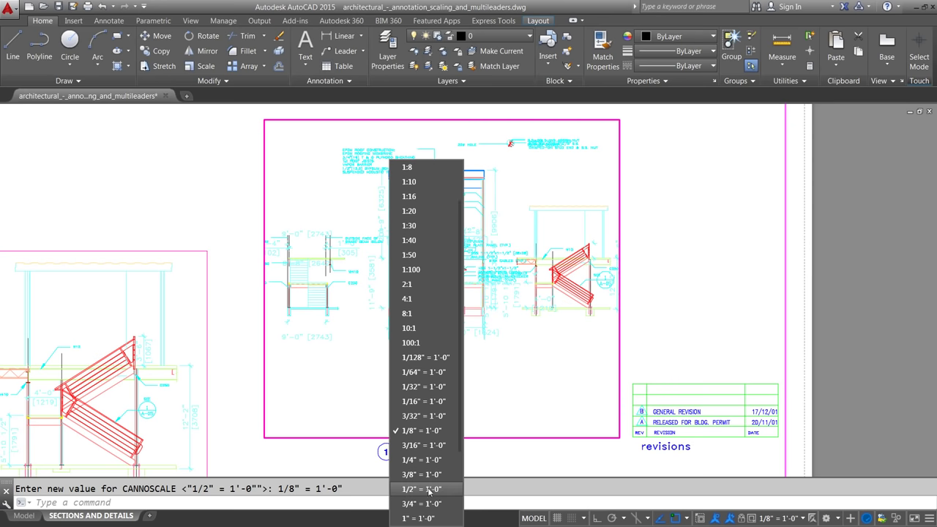
left_click(424, 504)
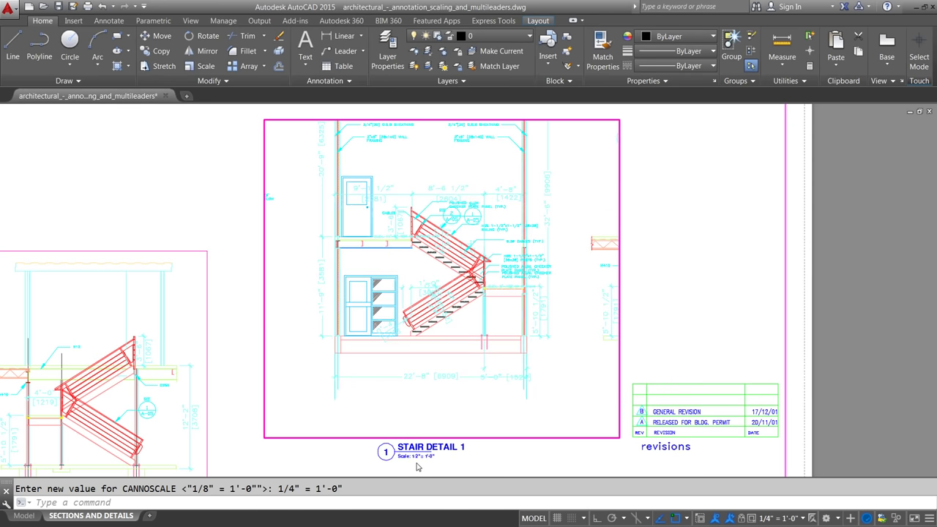
Set the STAIR DETAIL 1 viewport's scale to 1/2" = 1'-0".
left_click(801, 519)
scroll(432, 505, "down", 3)
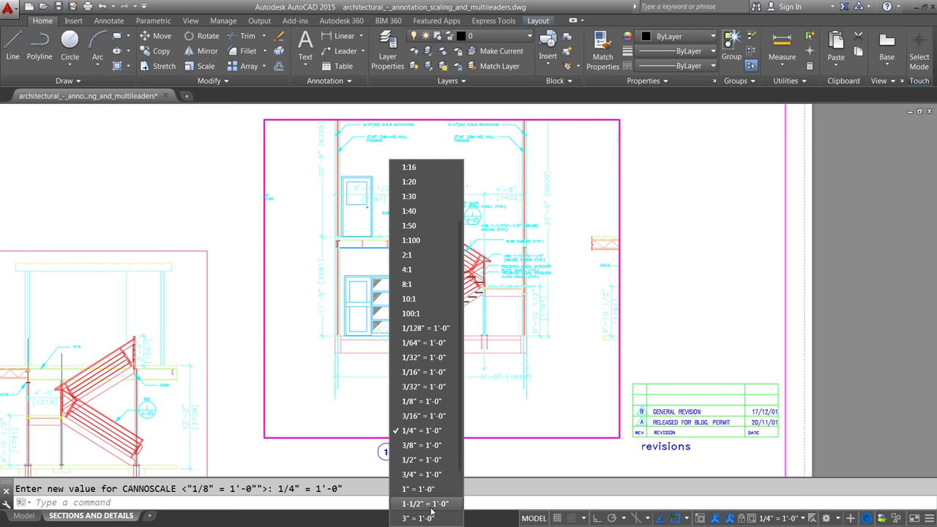
left_click(421, 459)
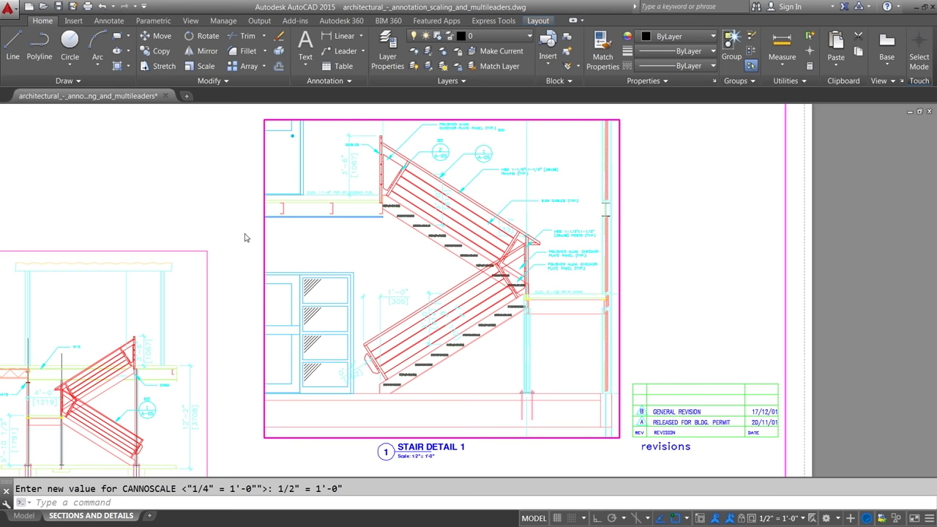
Examine the annotative setting and paper text height of the ROMANS text style.
left_click(108, 21)
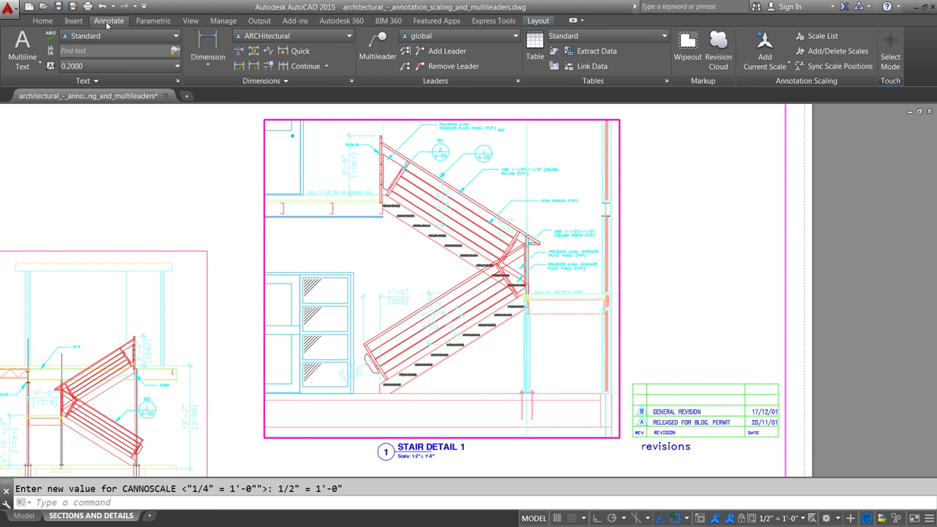
left_click(176, 85)
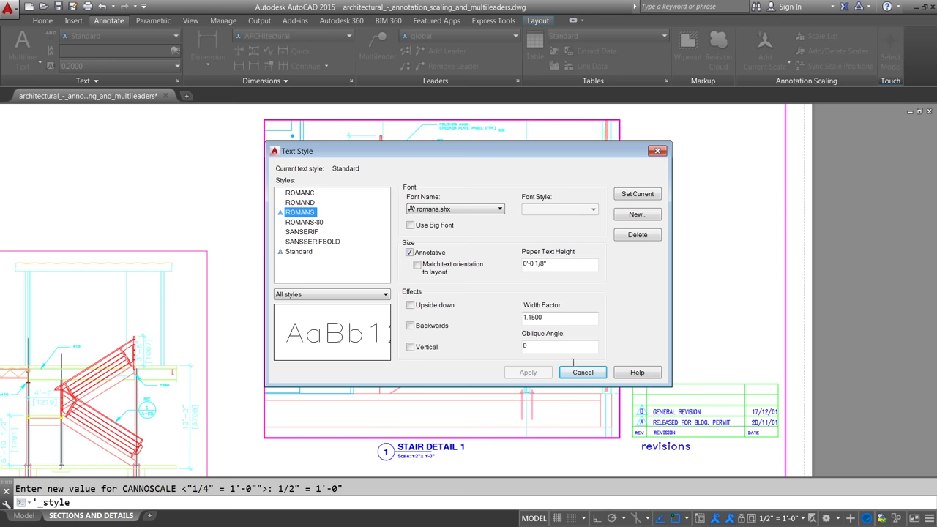
left_click(594, 373)
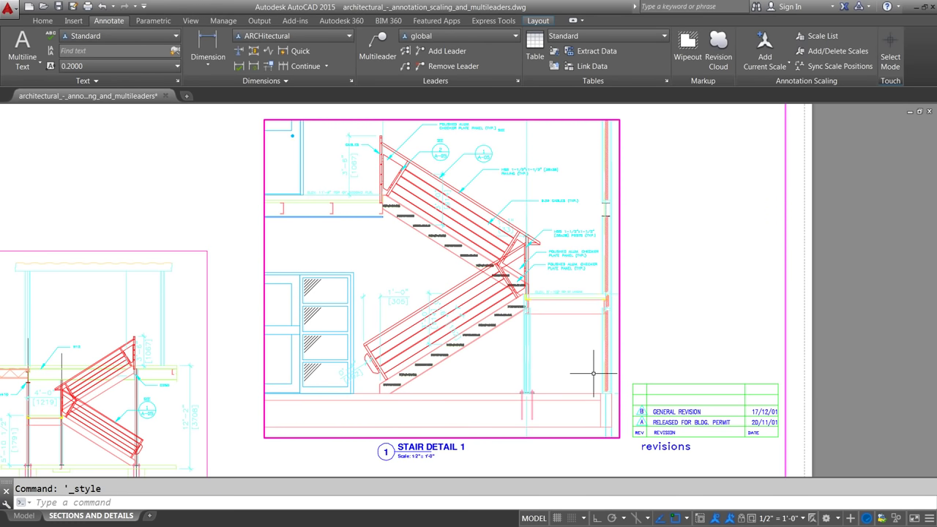
Examine the ARCHitectural dimension style's annotative fit option, text, line, arrow, unit and tolerance settings.
left_click(351, 81)
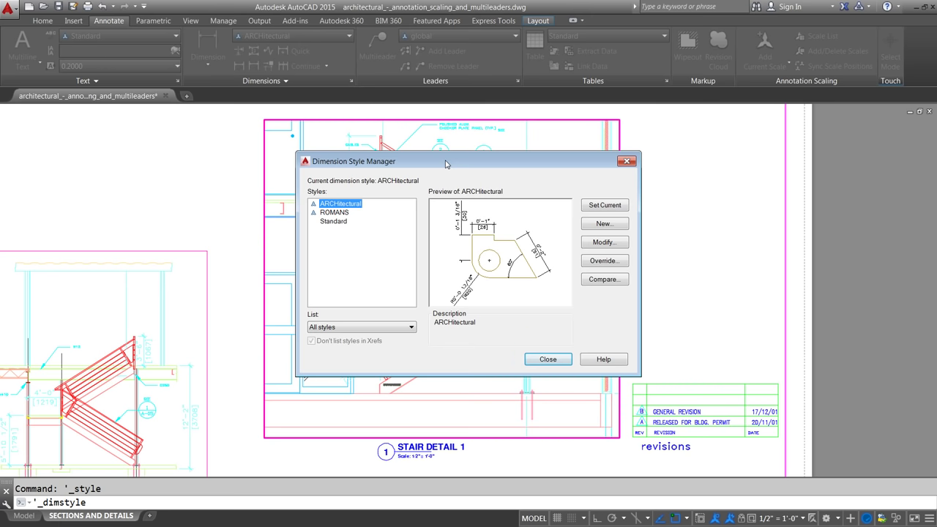
left_click(587, 247)
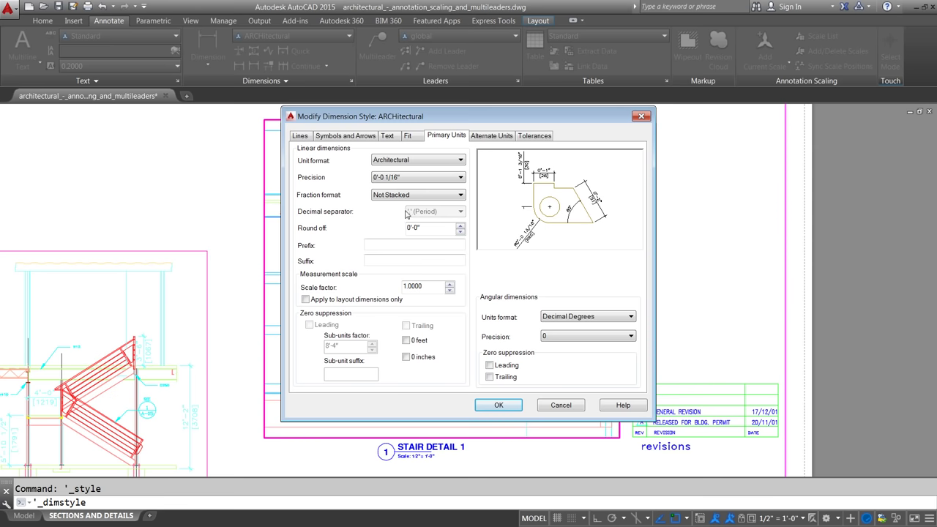
left_click(407, 137)
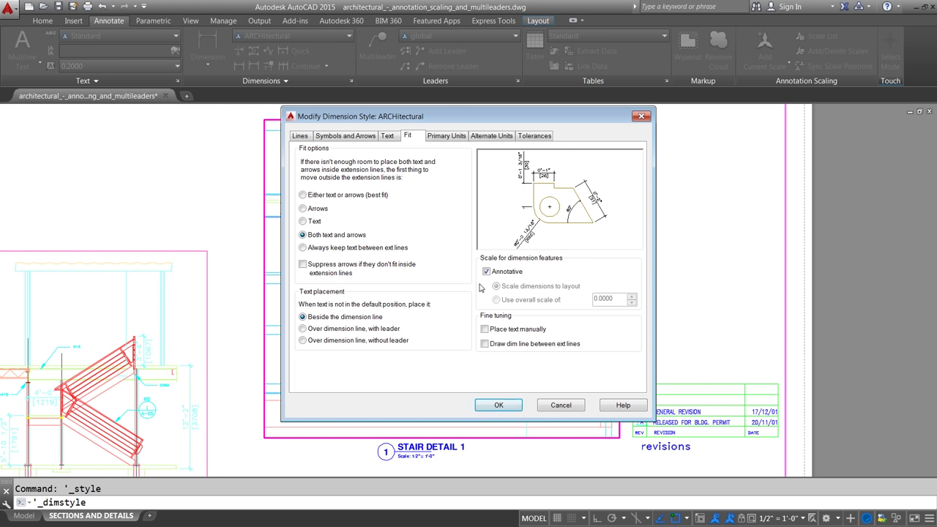
left_click(388, 137)
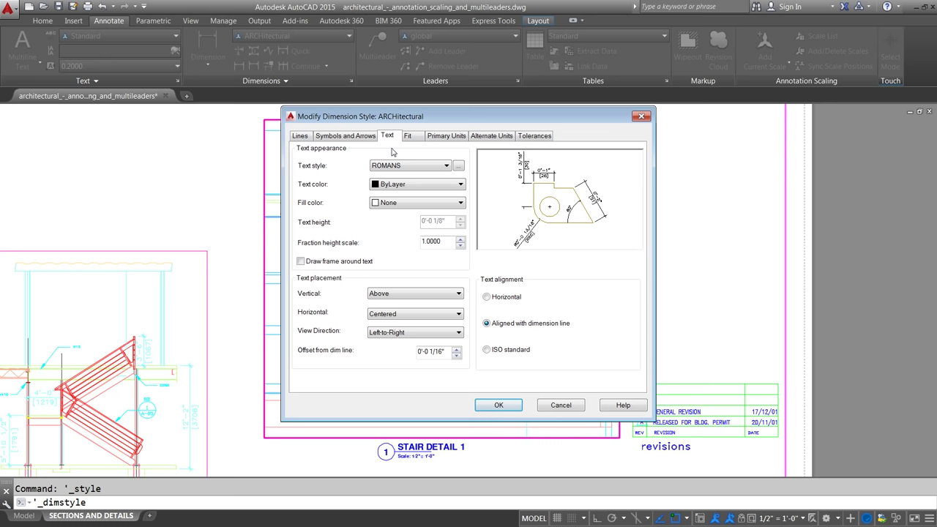
left_click(299, 138)
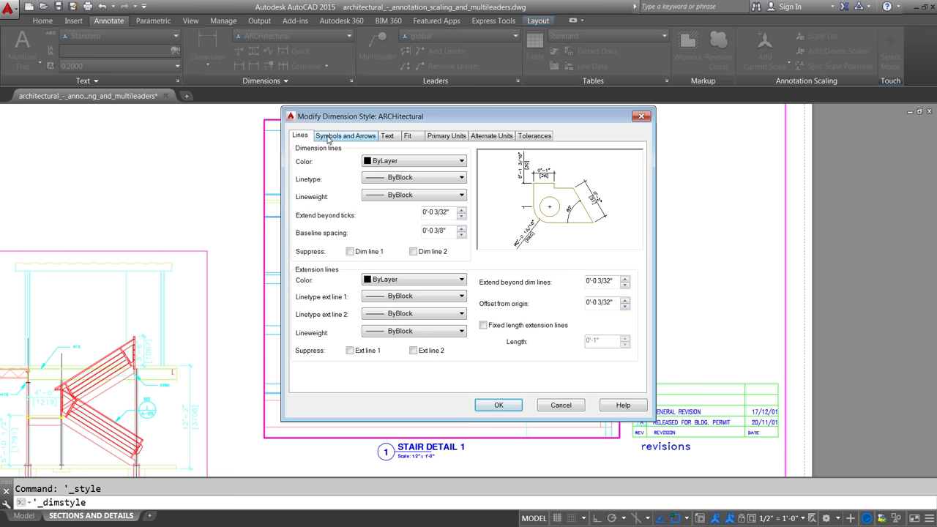
left_click(328, 139)
left_click(388, 138)
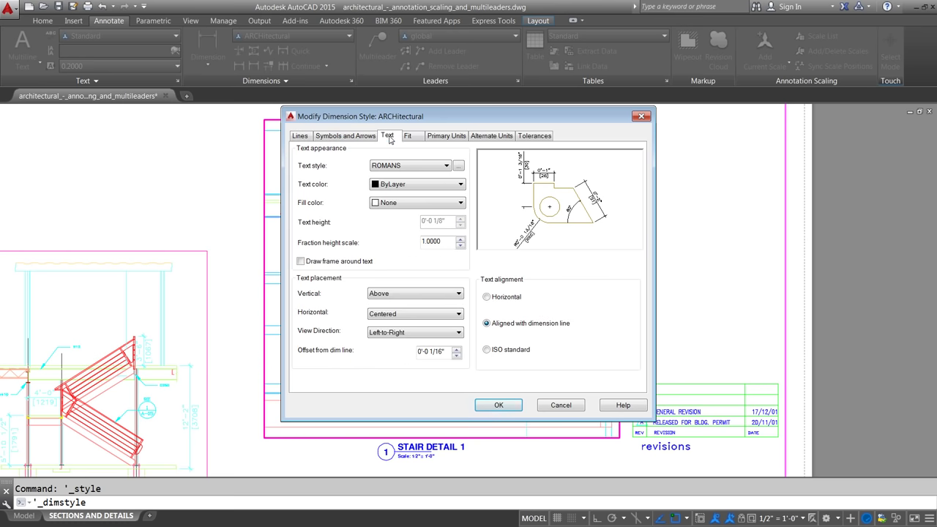
left_click(410, 138)
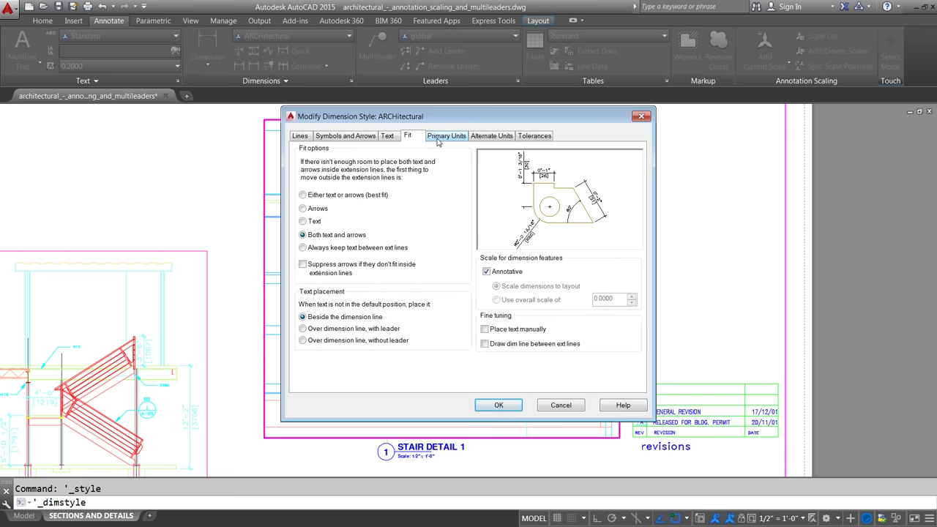
left_click(438, 138)
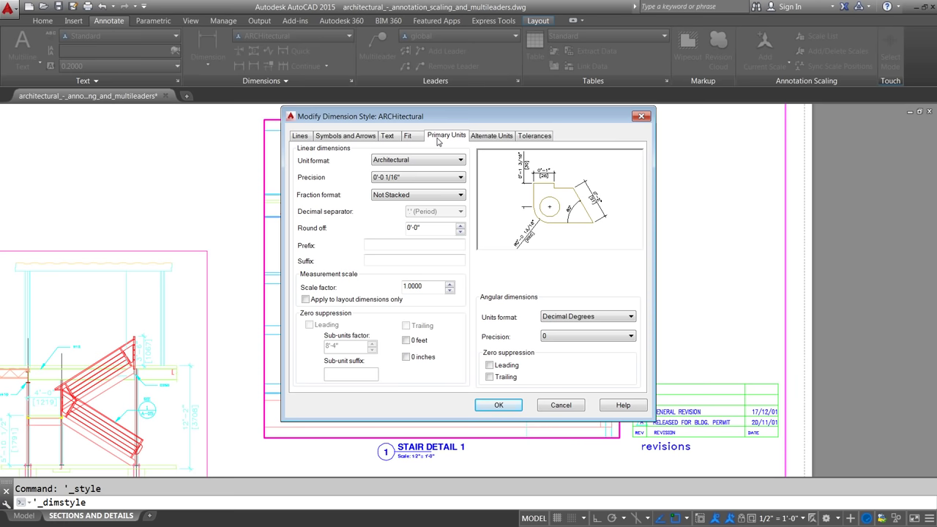
left_click(477, 139)
left_click(532, 140)
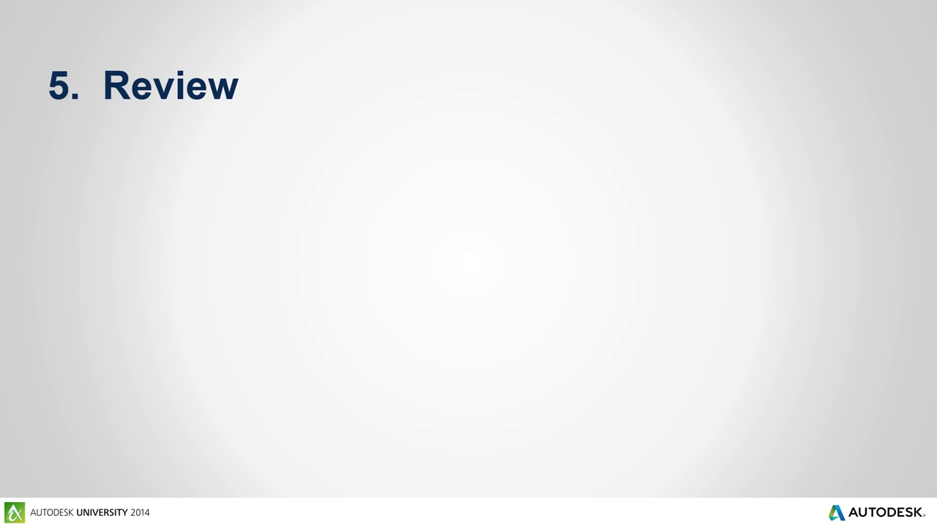
key("Right")
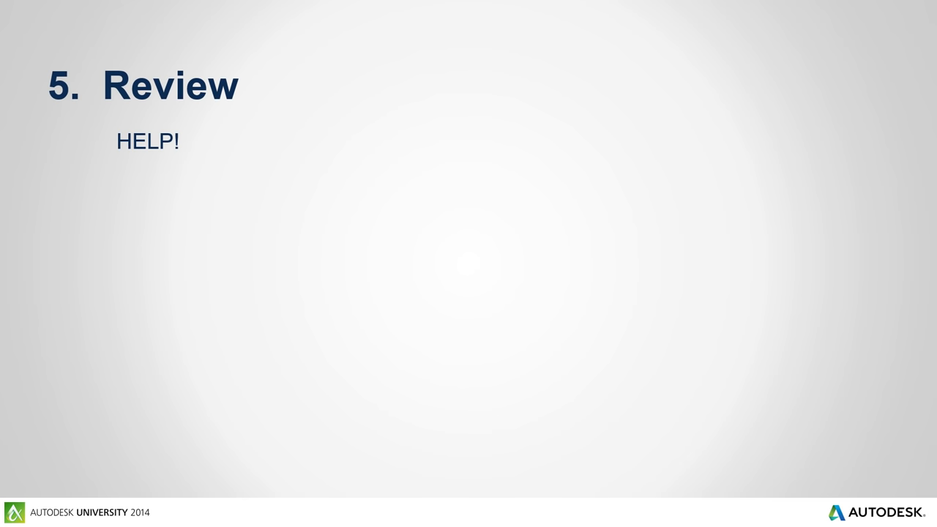
key("Right")
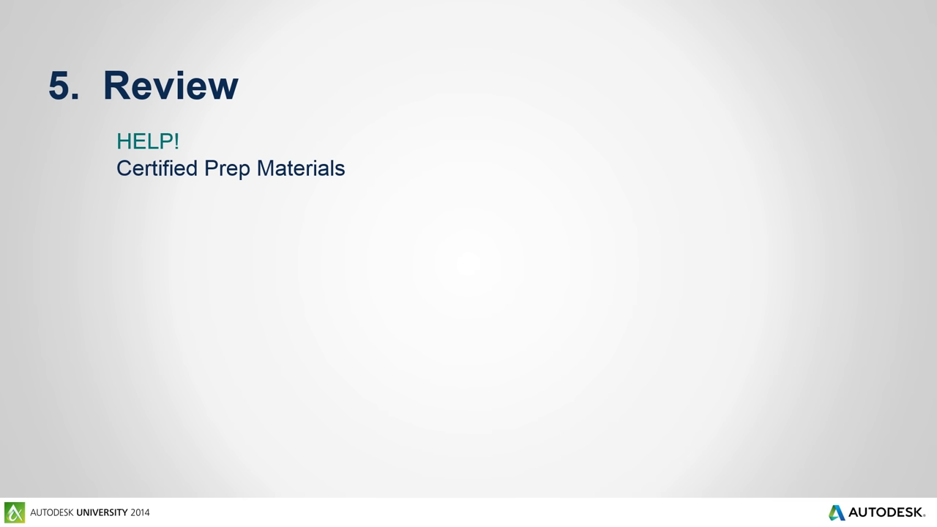
key("Right")
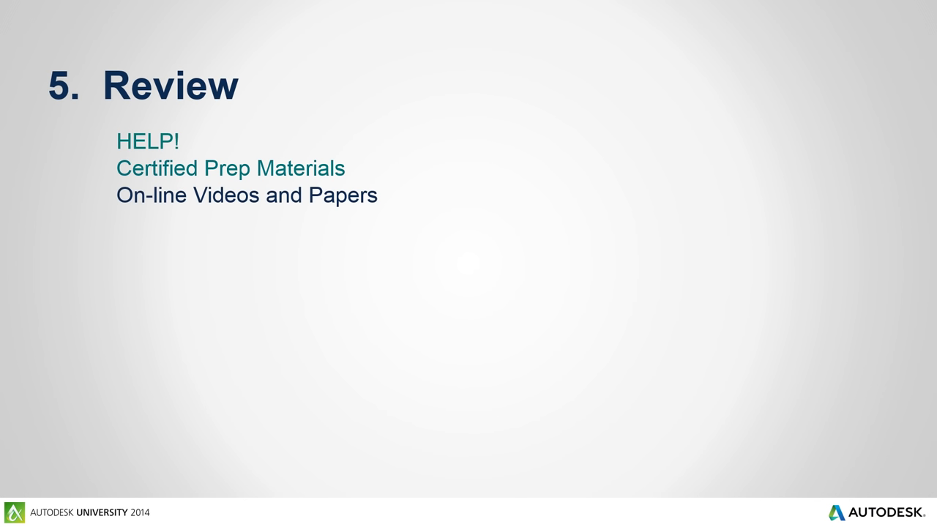
key("Right")
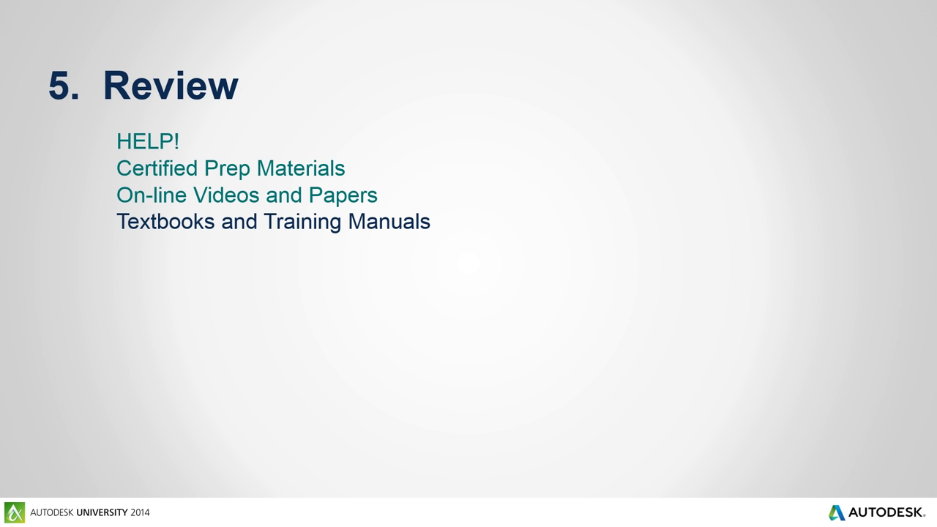
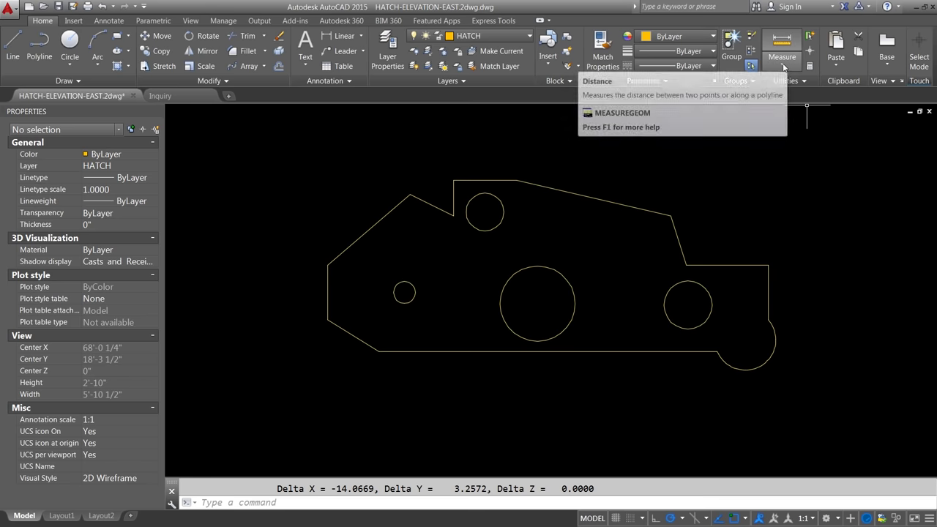
Measure the distance from the smallest circle's center to the center of the circle beside the plate's upper notch.
left_click(783, 67)
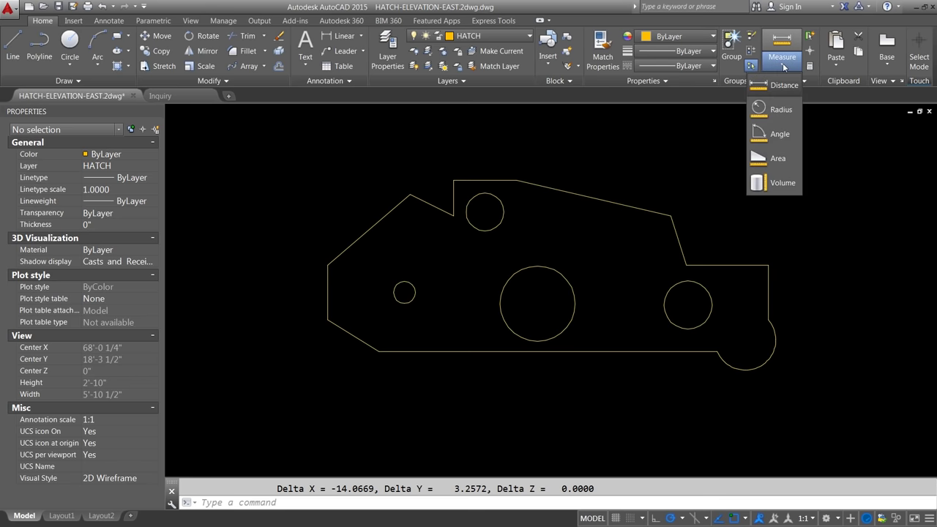
left_click(842, 132)
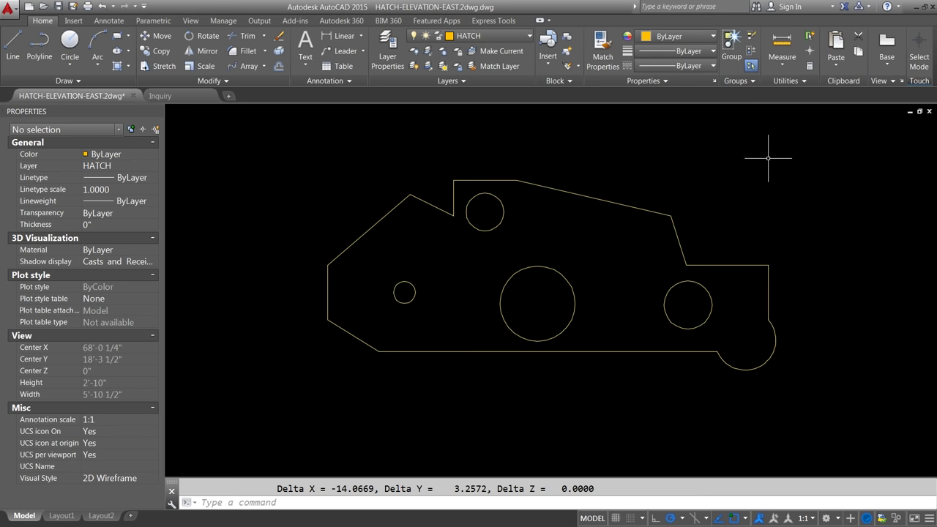
type("di")
key("Return")
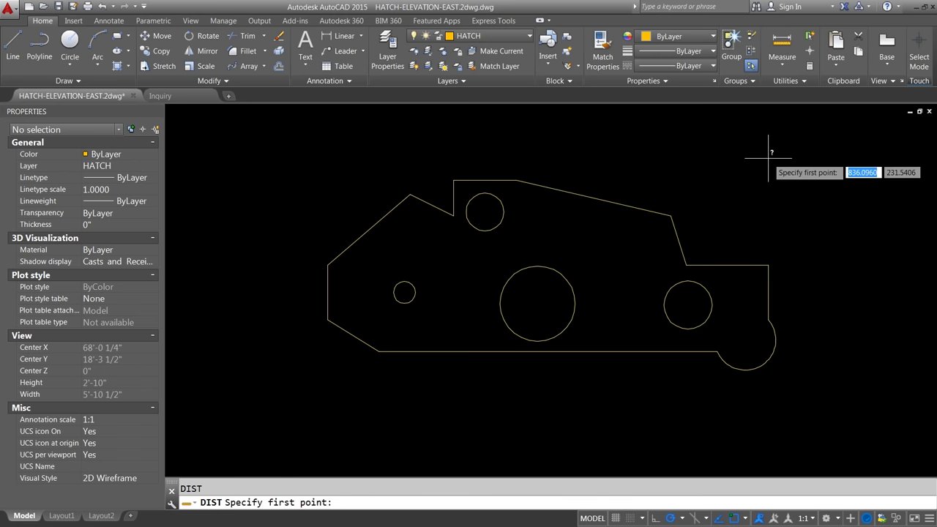
left_click(404, 291)
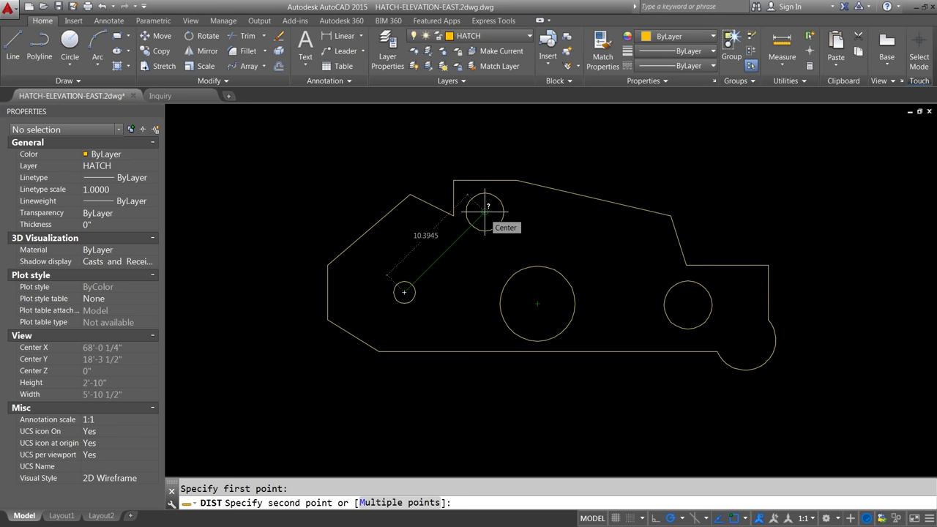
key("Escape")
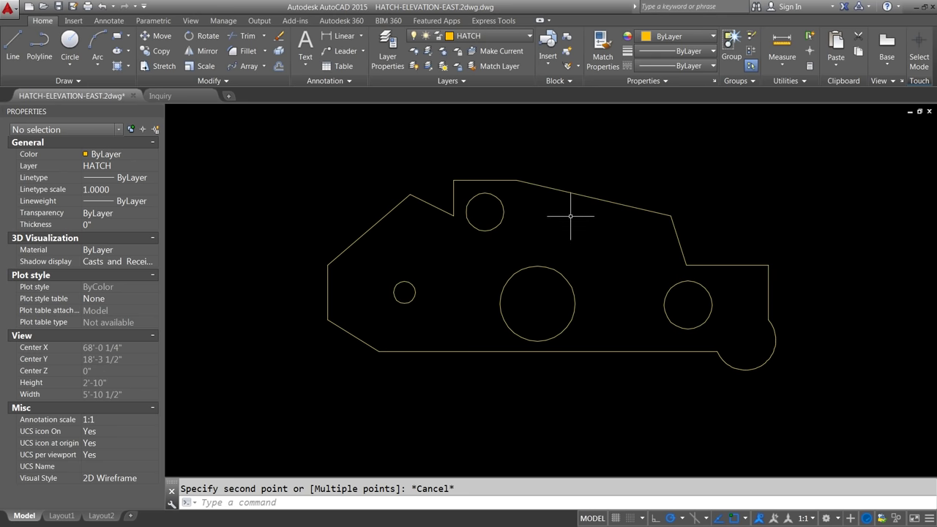
List the properties of the long sloped line on the plate's upper edge and check its length.
type("LIST")
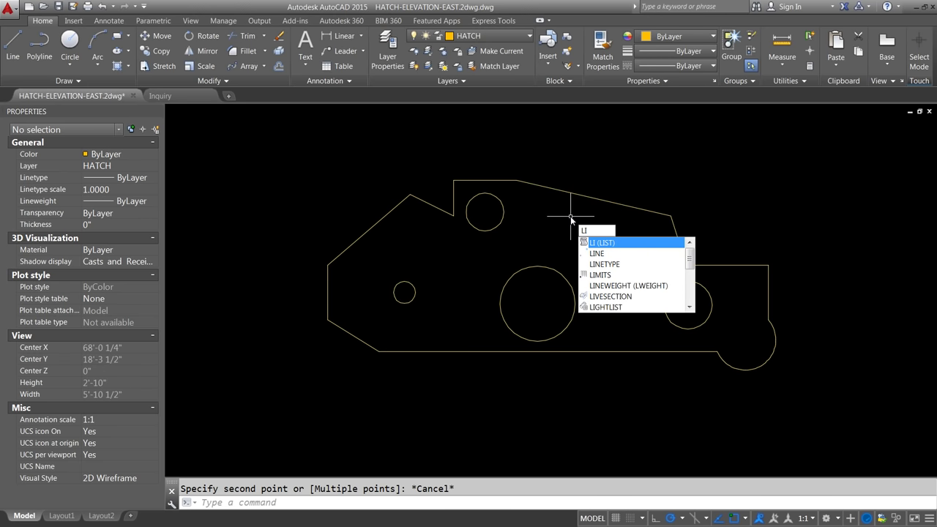
key("Return")
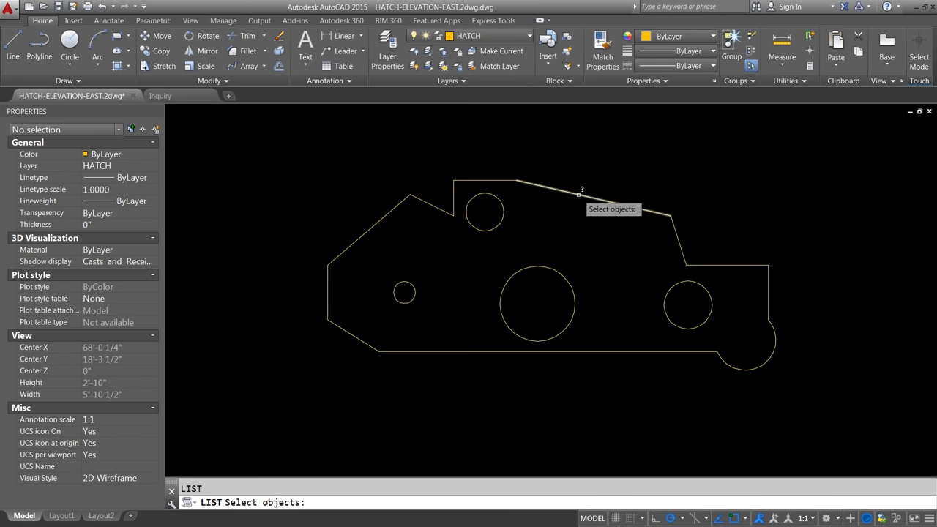
left_click(578, 193)
key("Return")
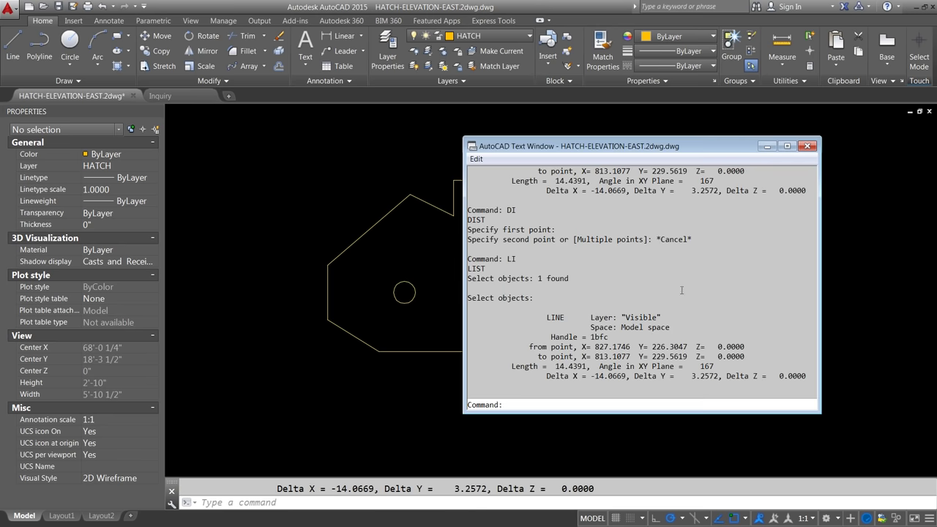
left_click_drag(590, 366, 553, 366)
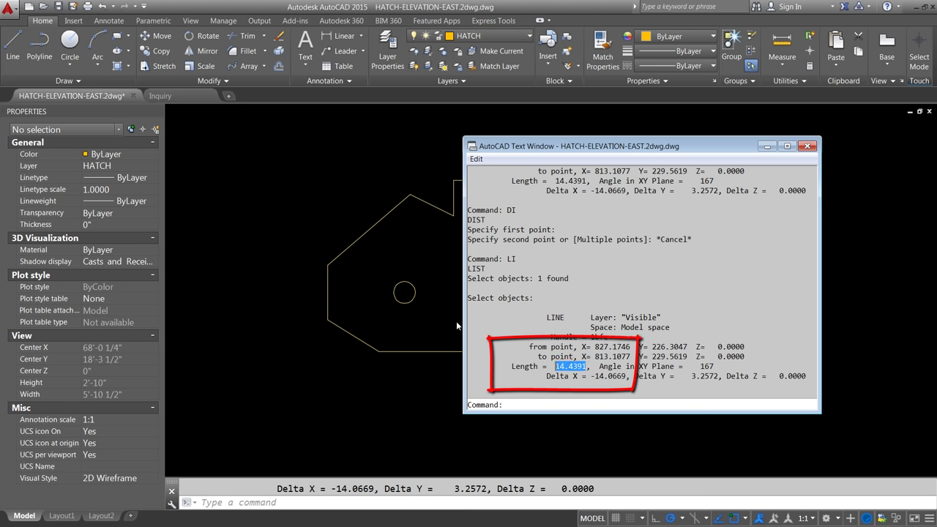
left_click(808, 146)
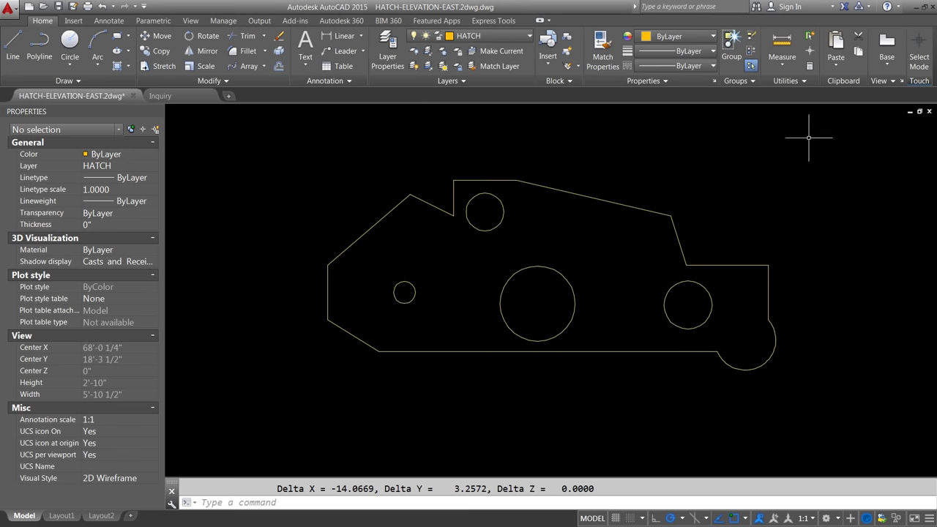
Measure the radius of the large circle in the middle of the plate.
left_click(781, 67)
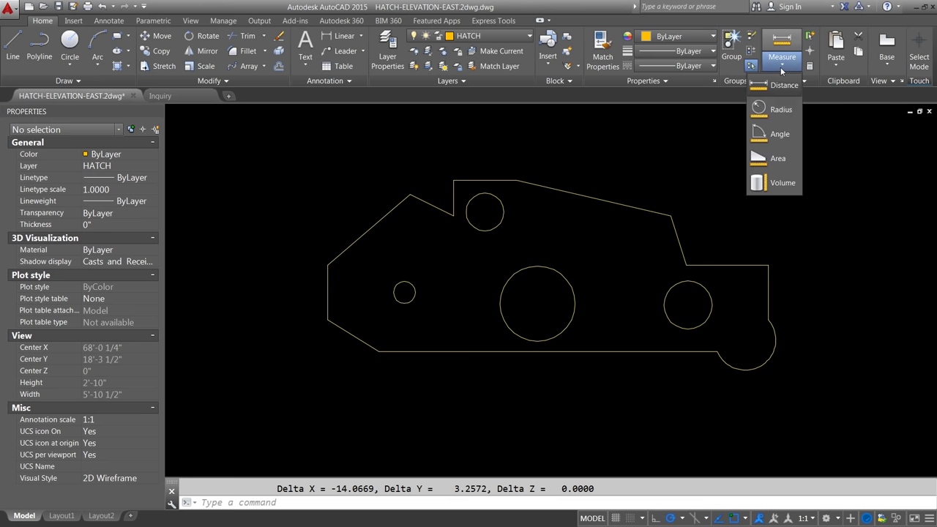
left_click(781, 111)
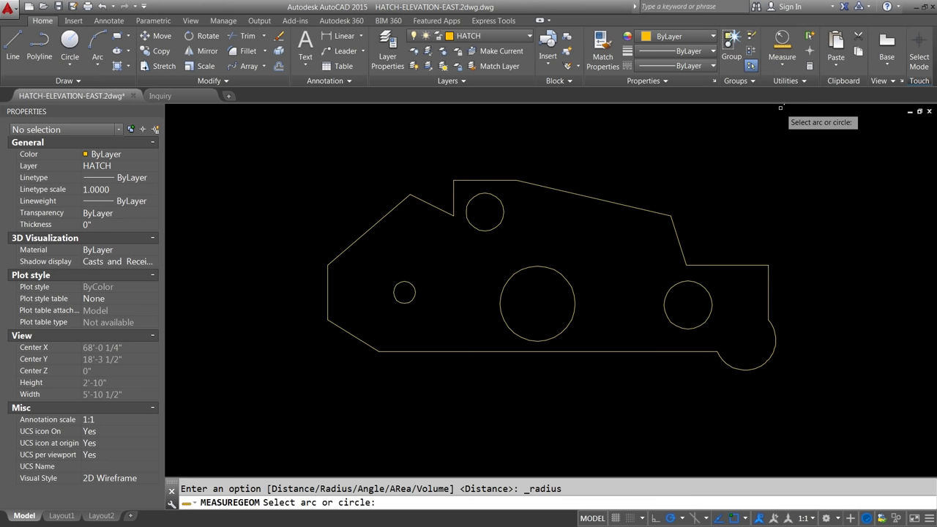
left_click(571, 283)
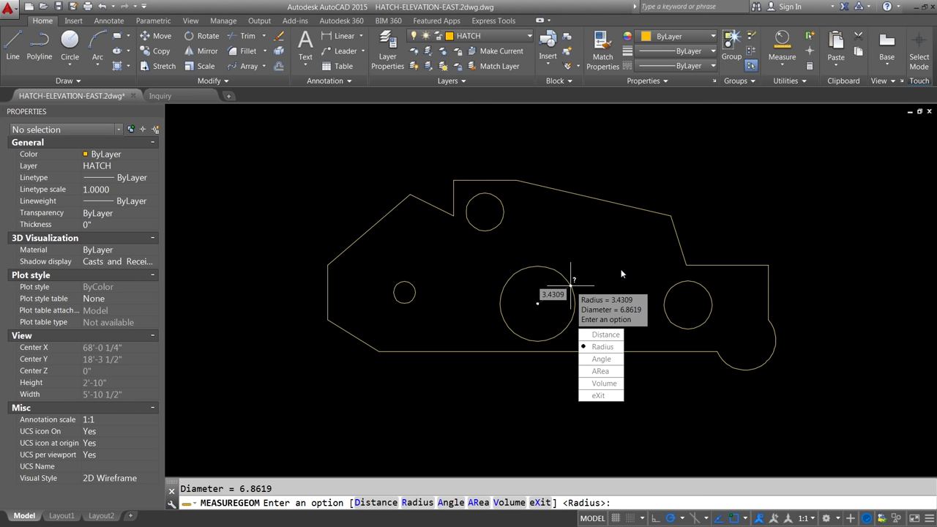
key("Escape")
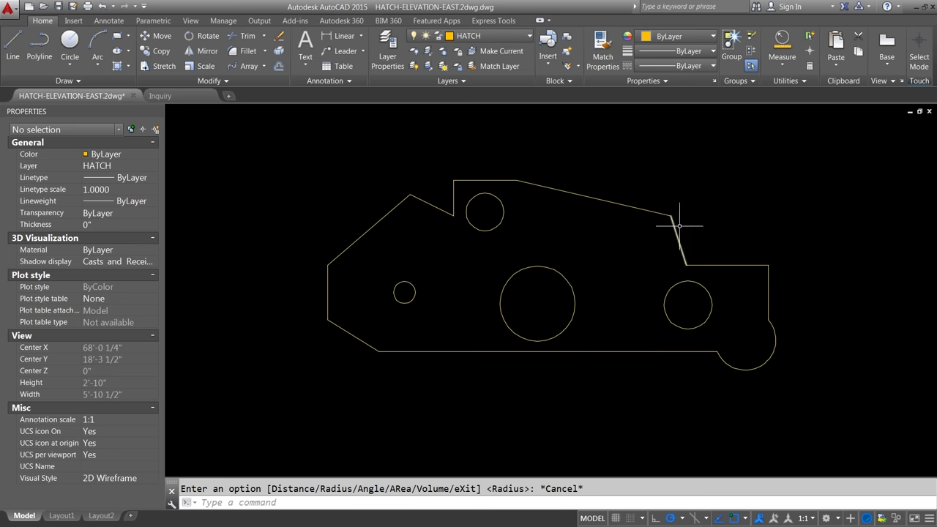
Measure the radius of the arc at the plate's lower-right corner.
left_click(784, 66)
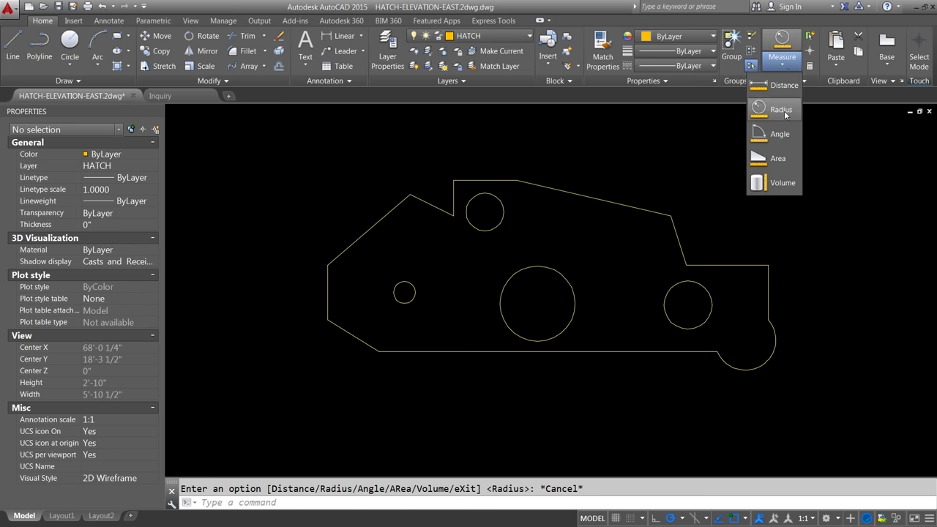
left_click(782, 110)
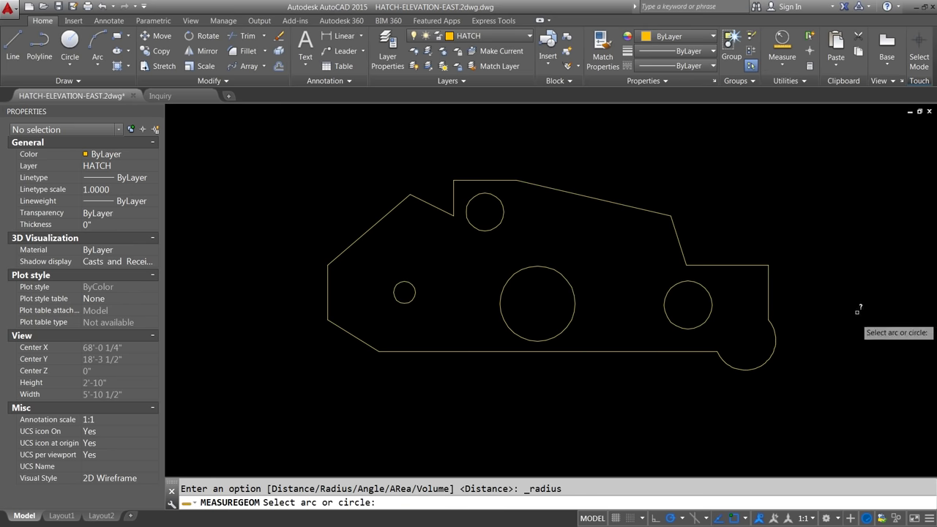
left_click(775, 347)
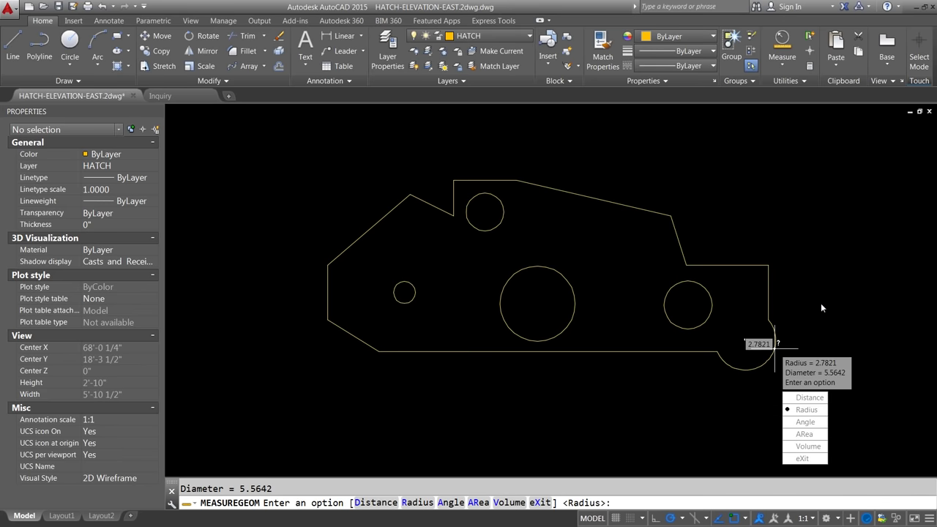
key("Escape")
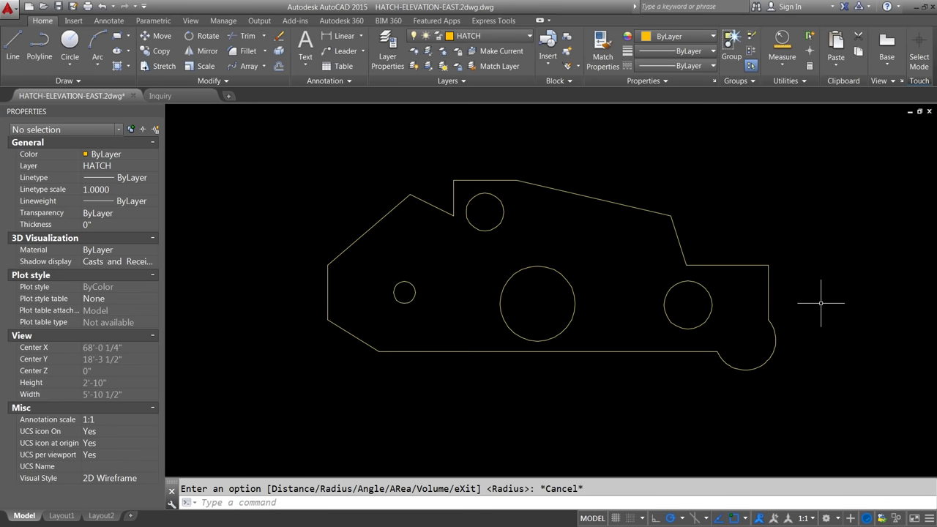
Measure the angle between the plate's sloped upper-left edge and its vertical left edge.
left_click(782, 66)
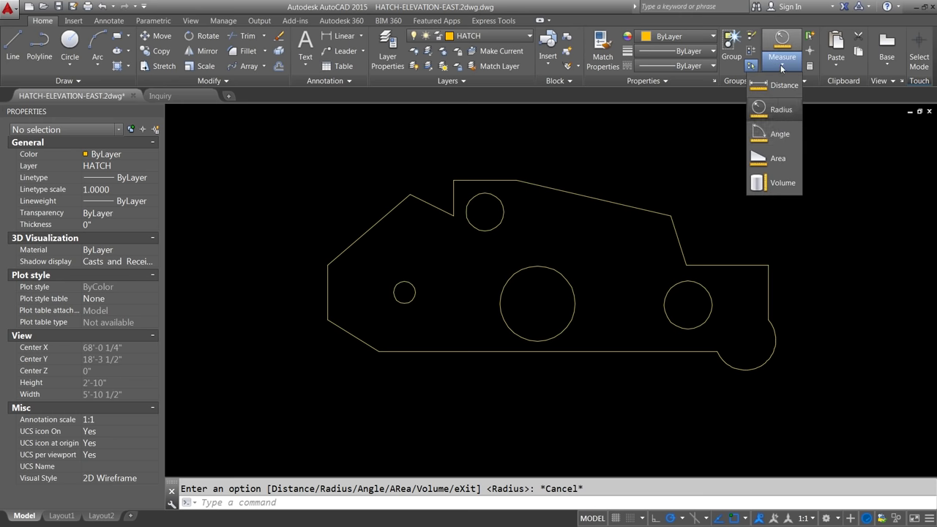
left_click(780, 134)
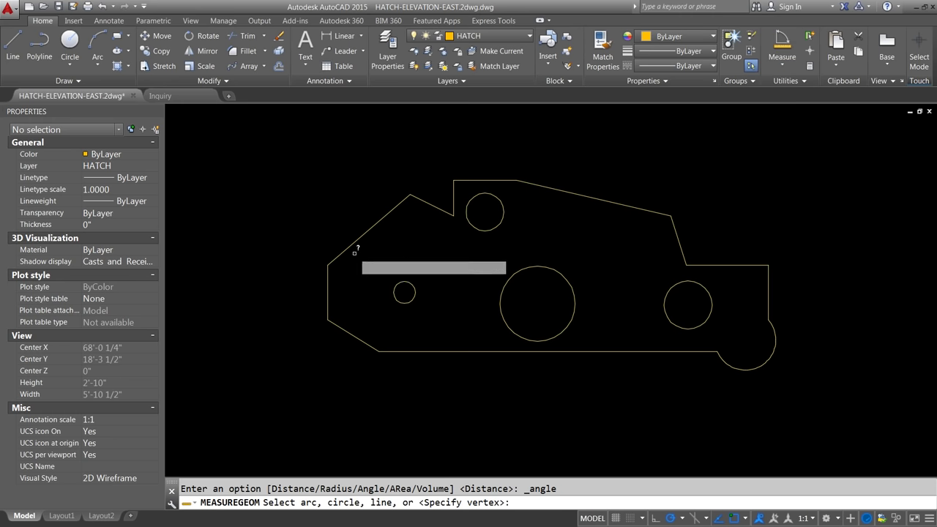
left_click(349, 246)
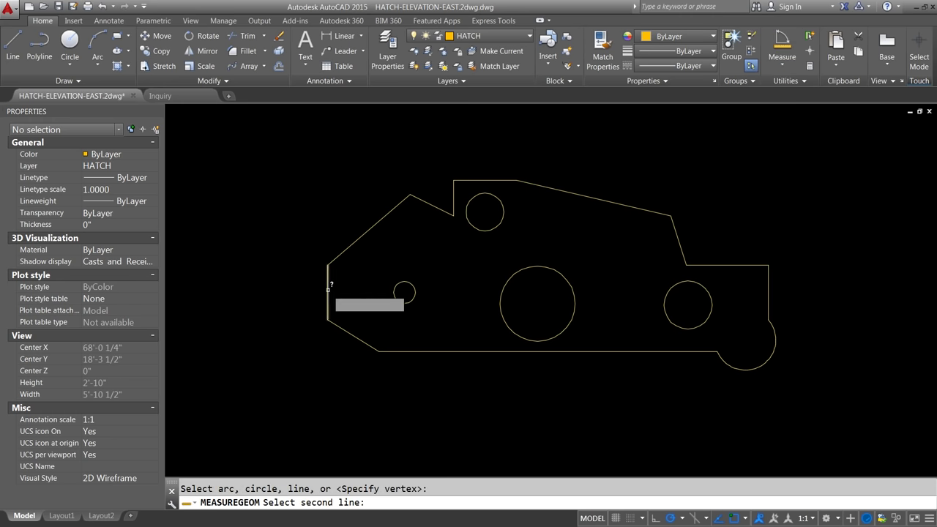
left_click(329, 289)
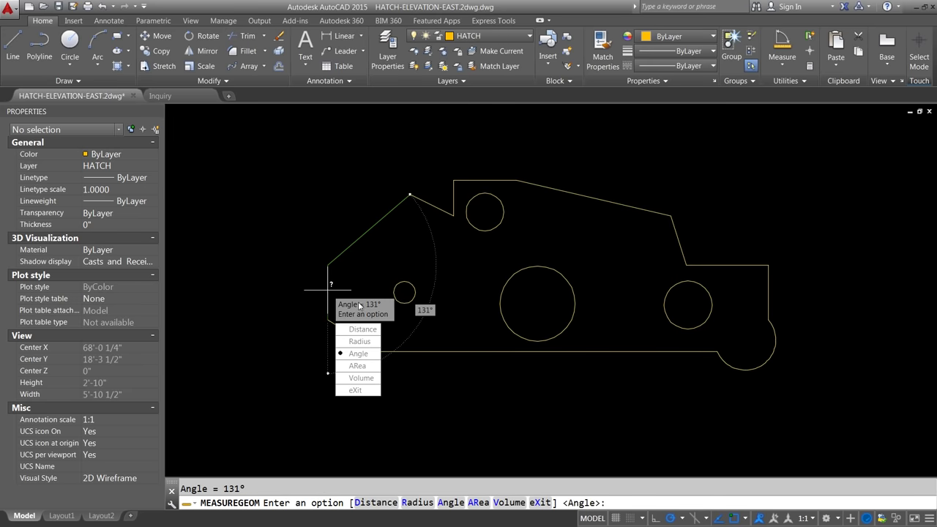
key("Escape")
Measure the angle between the plate's long sloped upper line and the short steep line that descends from its right end.
left_click(783, 66)
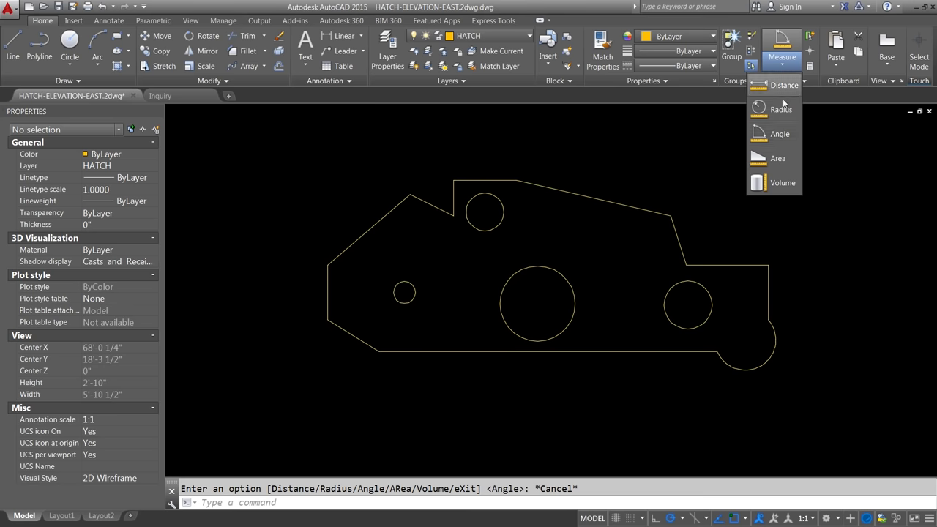
left_click(779, 136)
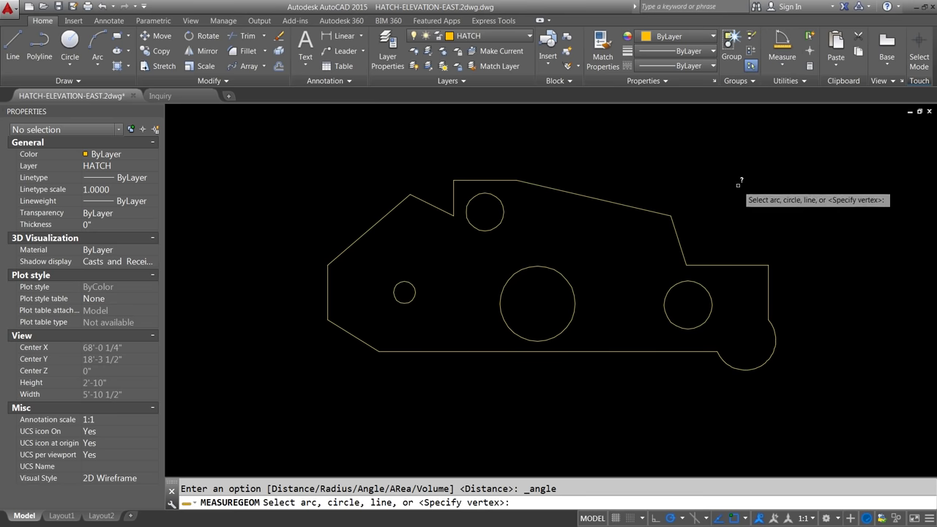
left_click(654, 212)
left_click(674, 233)
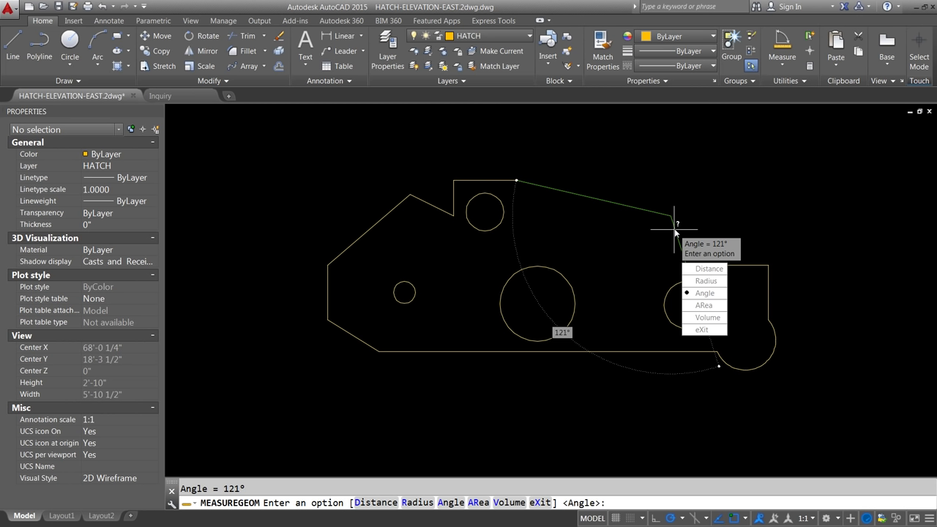
key("Escape")
Inspect the plate's long sloped line and short horizontal top line to check whether the outline consists of separate segments.
left_click(781, 70)
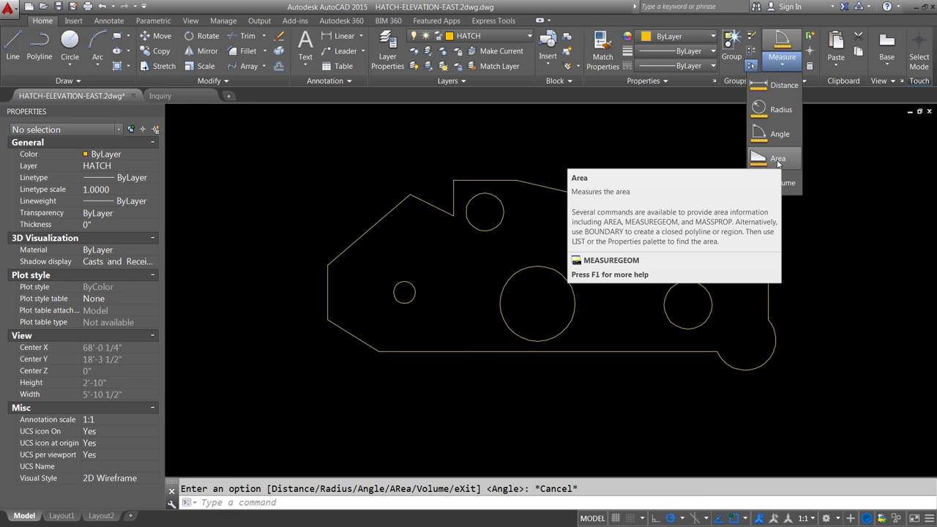
left_click(778, 159)
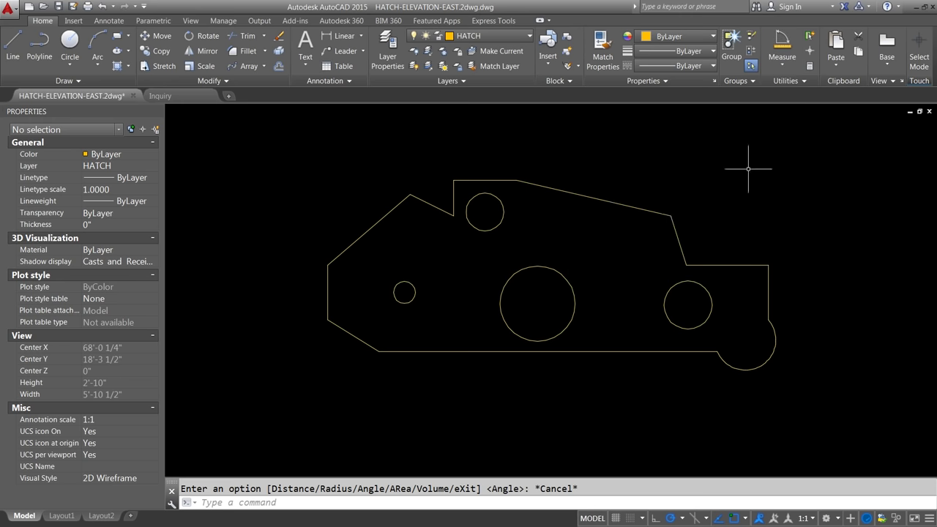
left_click(626, 205)
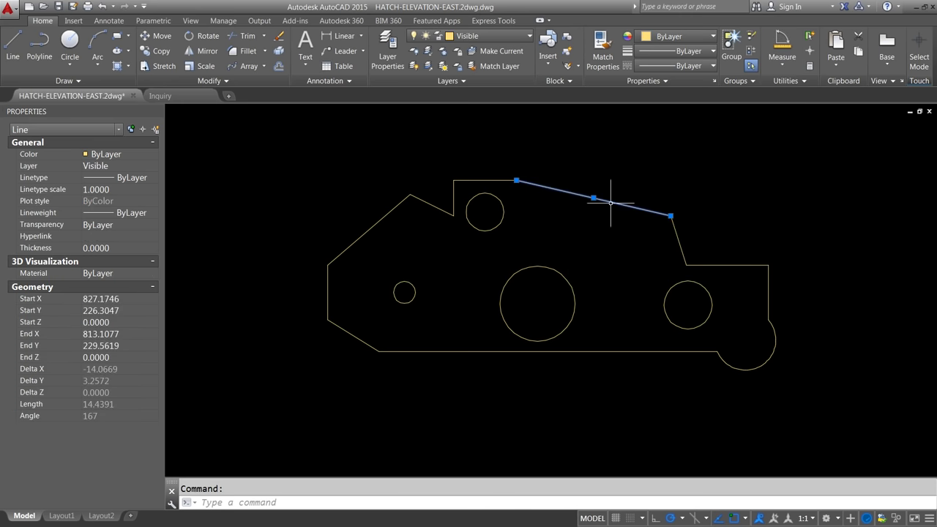
left_click(492, 181)
key("Escape")
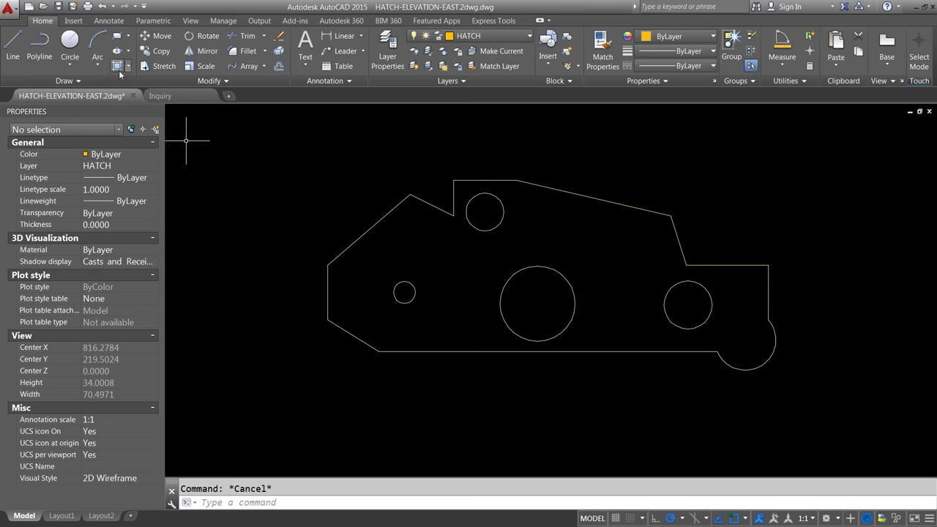
Convert the plate's short horizontal top line into a polyline with Edit Polyline.
left_click(226, 81)
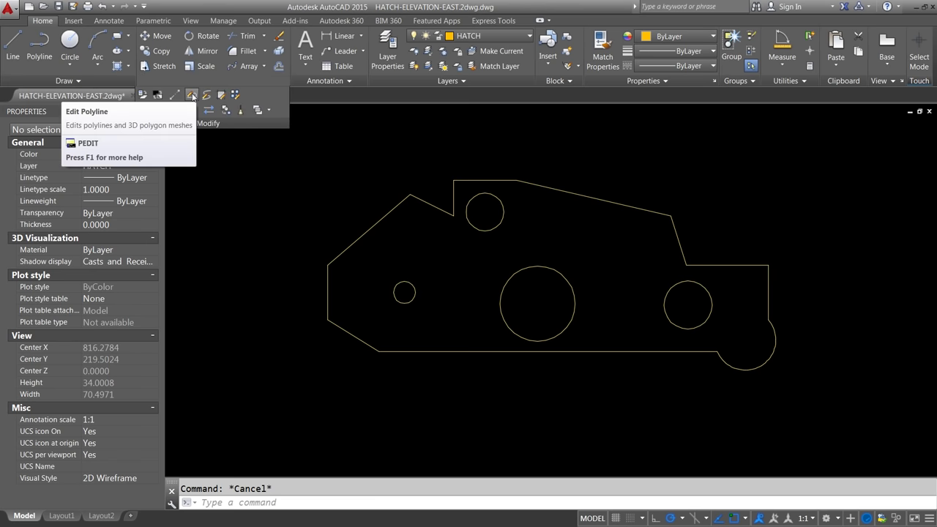
left_click(192, 96)
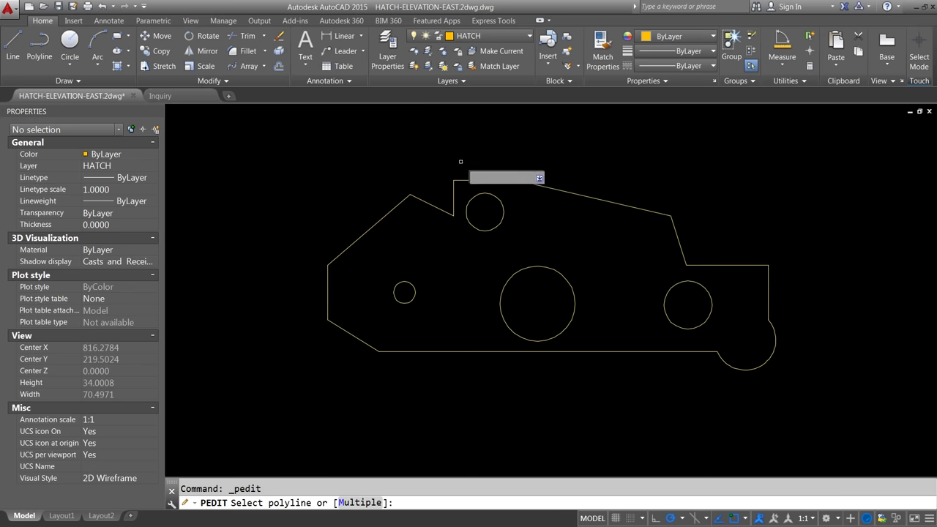
left_click(476, 180)
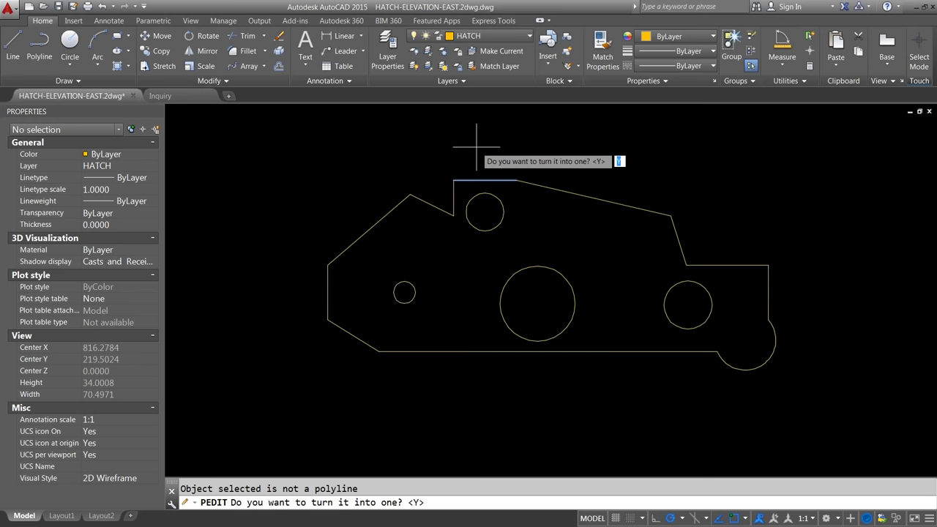
key("Return")
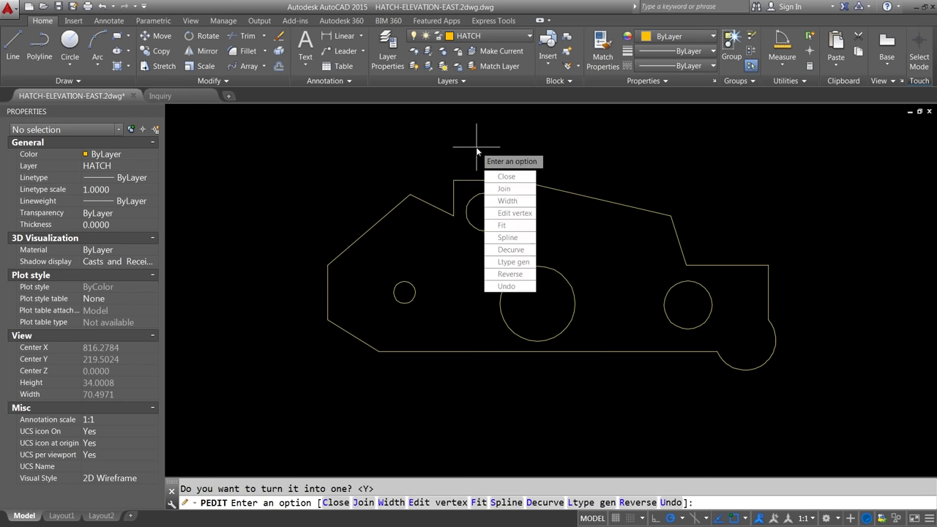
Join all outline lines and the corner arc to the polyline, selecting them with a fence around the plate that avoids the circles.
key("Down")
key("Down")
key("Return")
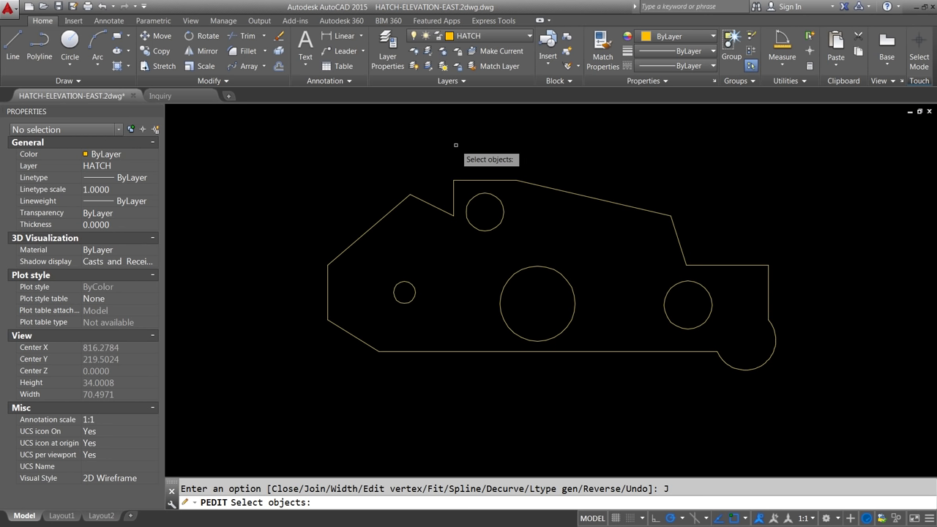
type("f")
key("Return")
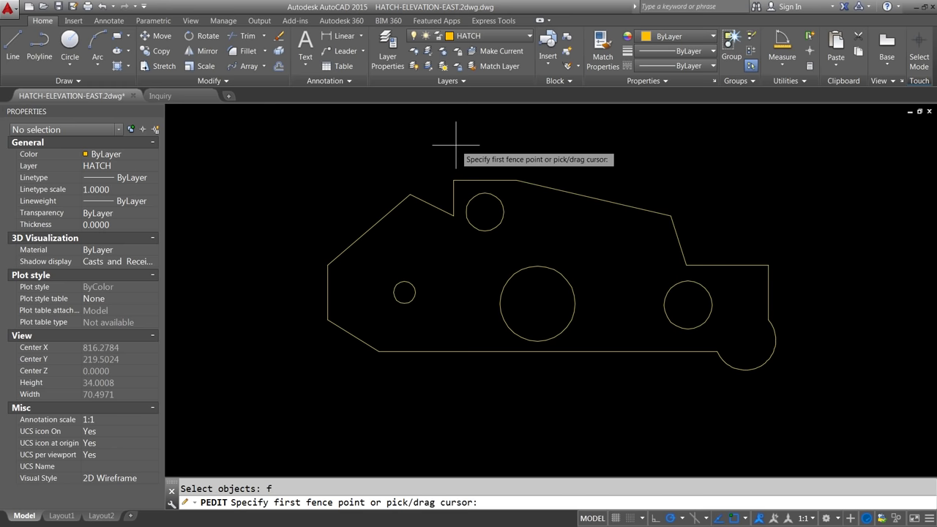
left_click(490, 167)
left_click(412, 218)
left_click(340, 208)
left_click(289, 276)
left_click(355, 302)
left_click(341, 360)
left_click(661, 342)
left_click(713, 381)
left_click(793, 318)
left_click(730, 253)
left_click(655, 244)
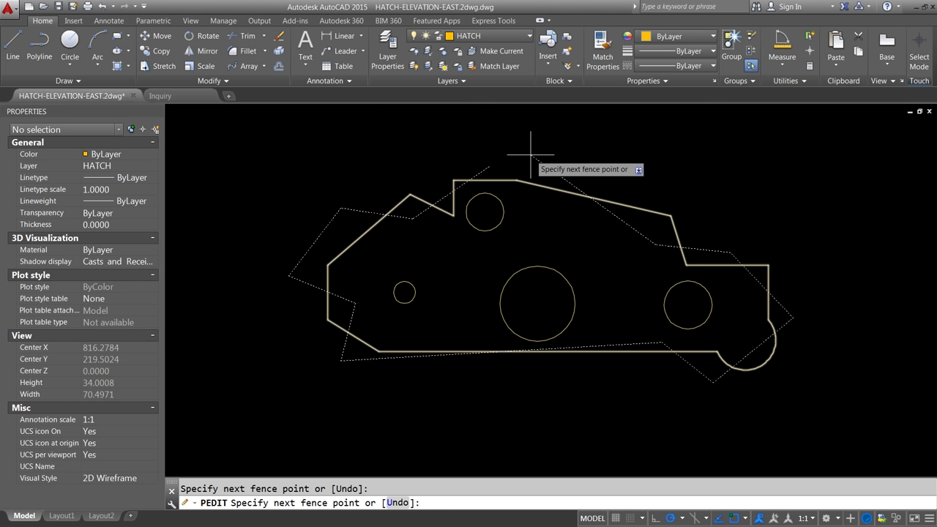
key("Return")
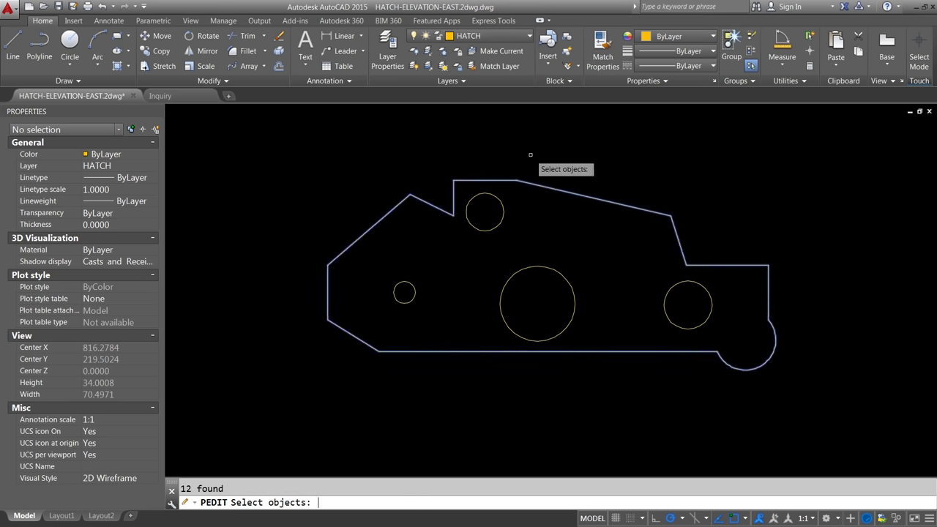
key("Return")
type("j")
key("Return")
key("Return")
key("Return")
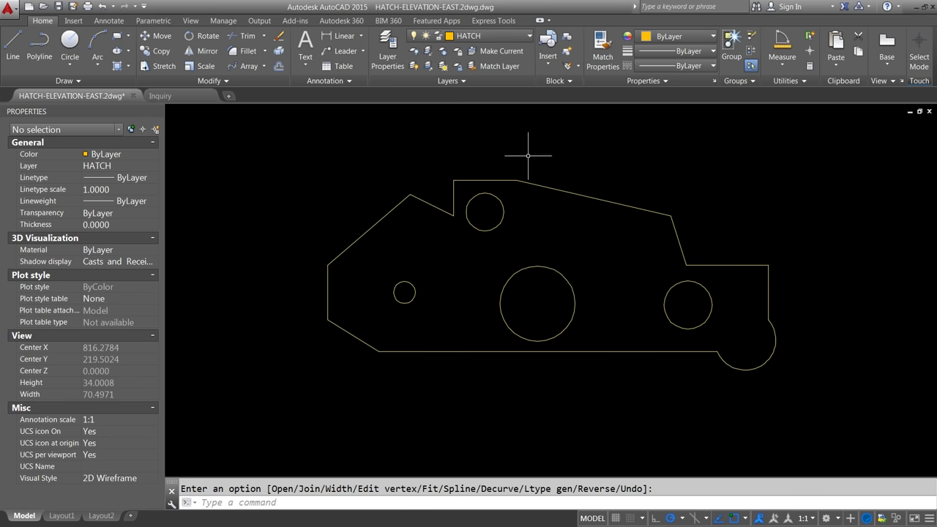
Measure the area of the joined plate outline as an object in Add area mode.
left_click(781, 66)
left_click(777, 159)
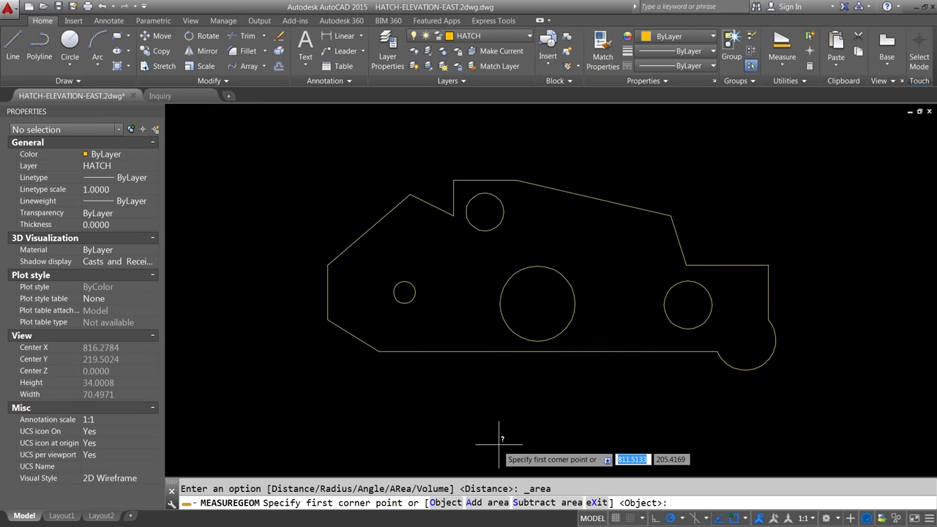
left_click(489, 503)
left_click(446, 504)
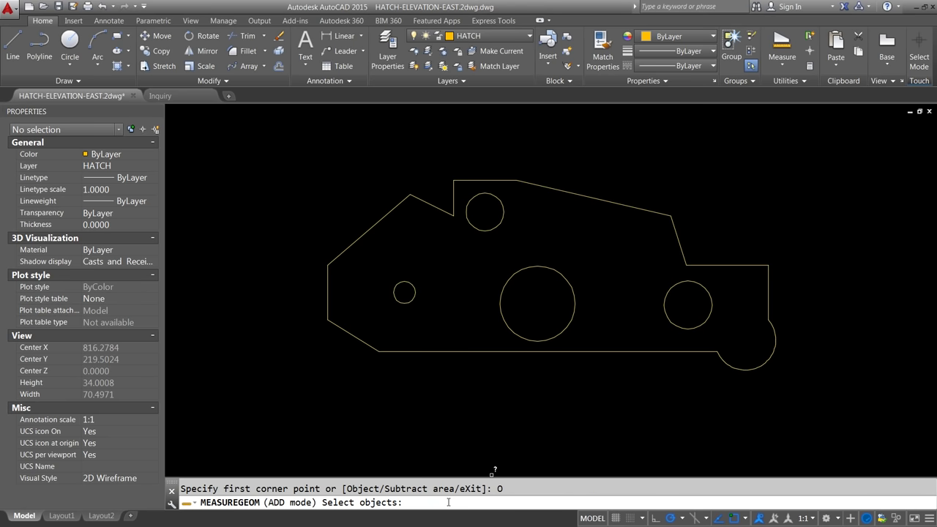
left_click(468, 351)
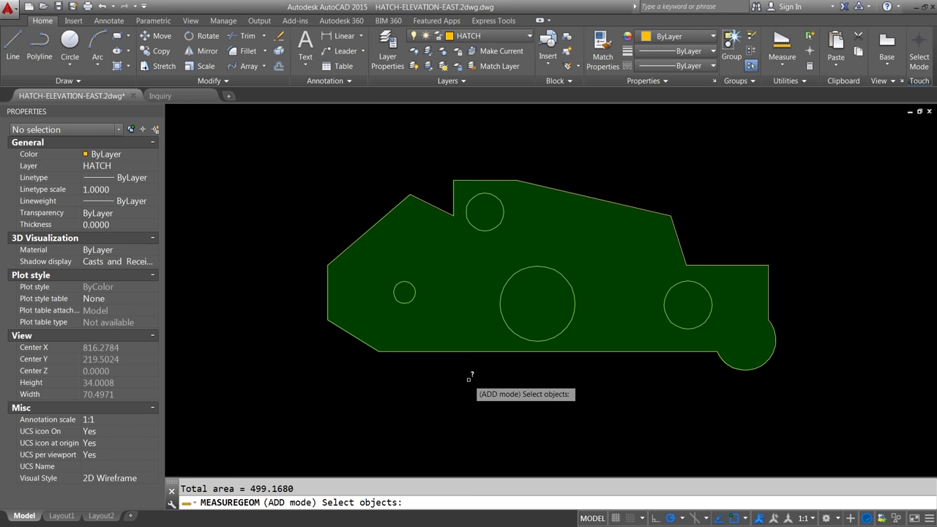
key("Return")
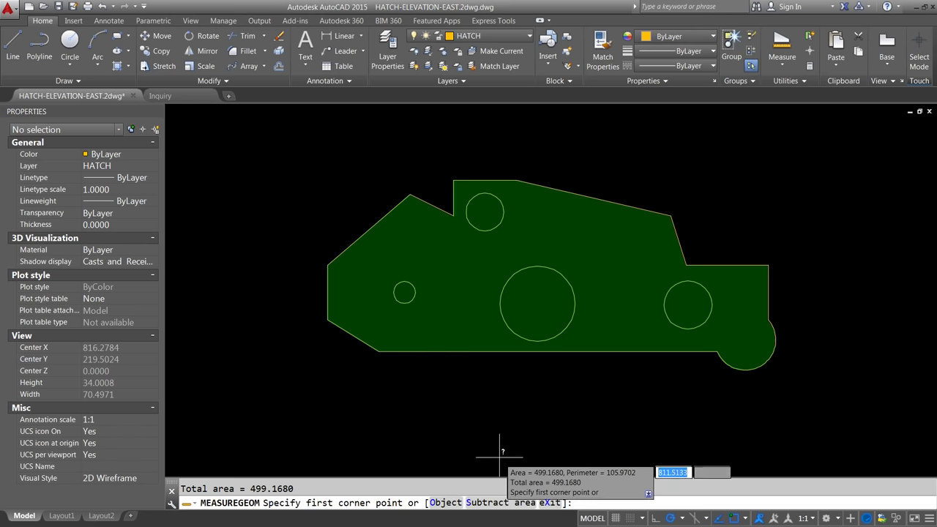
Subtract the four circles from the plate's area measurement and review the total in the text window.
left_click(490, 502)
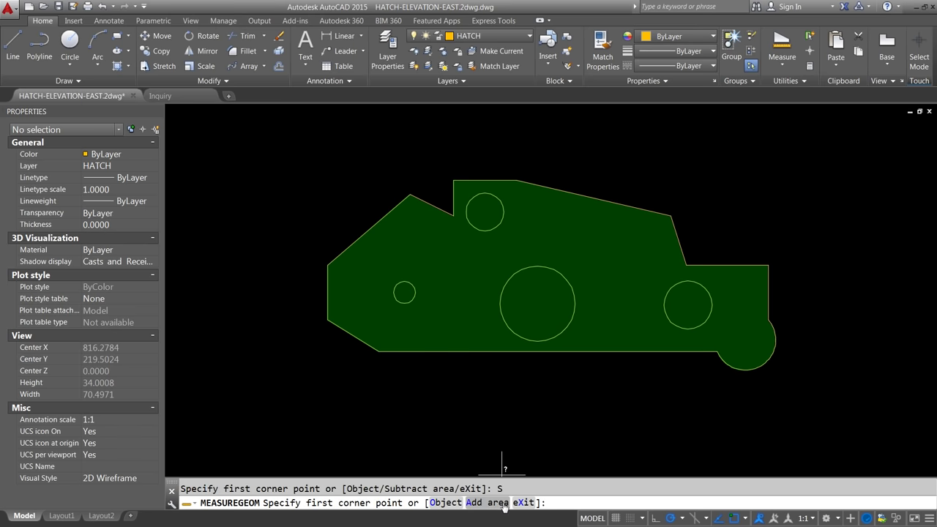
left_click(462, 502)
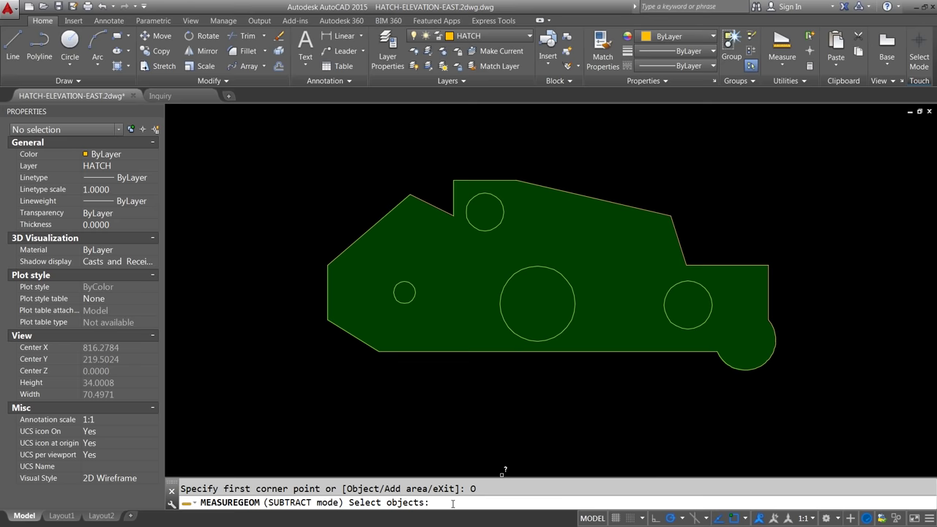
left_click(395, 300)
left_click(478, 230)
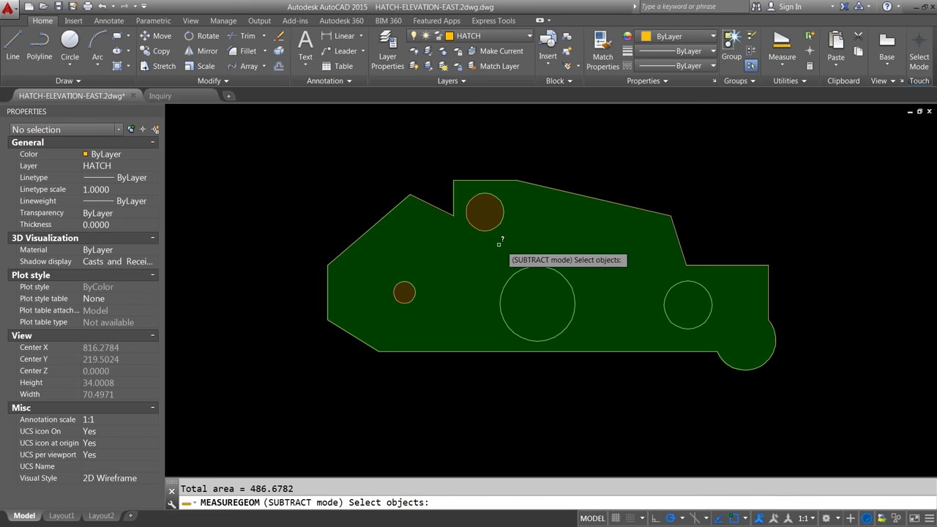
left_click(538, 266)
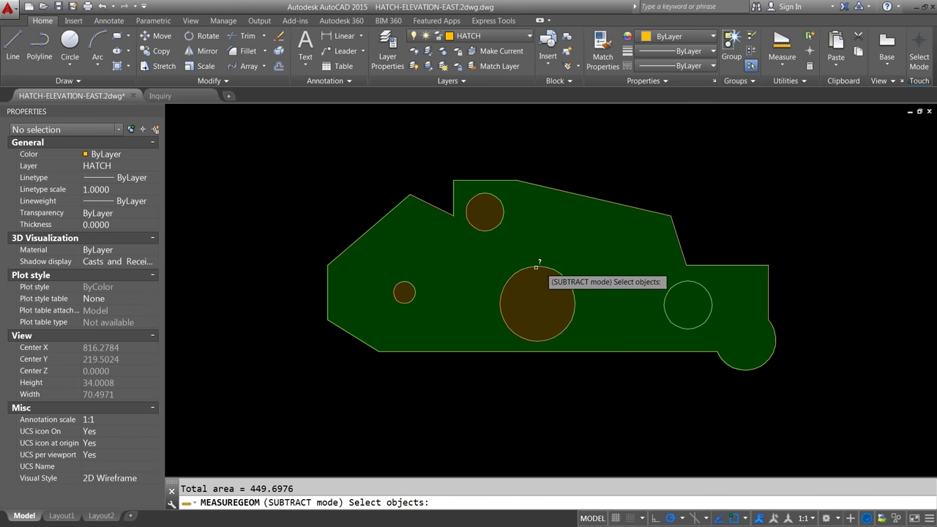
left_click(697, 283)
key("Return")
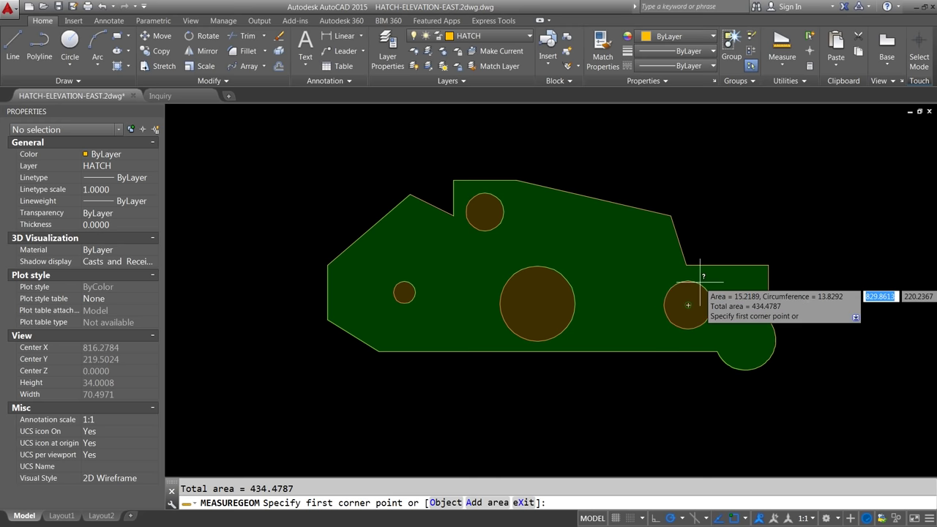
key("Escape")
key("F2")
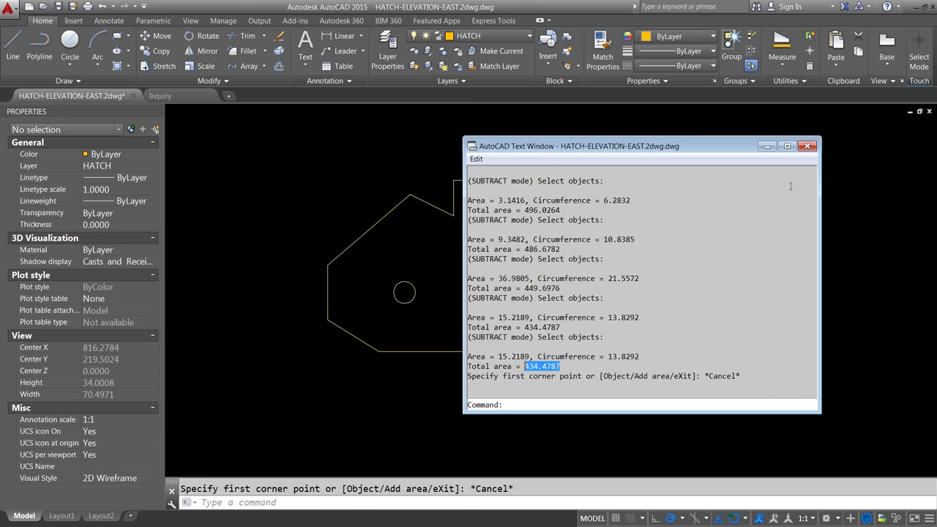
left_click(806, 147)
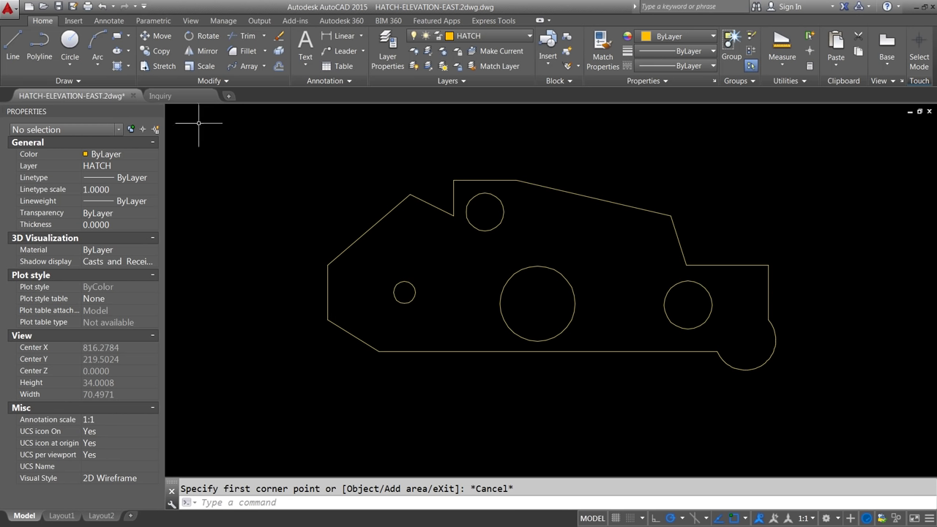
Hatch the plate around its four circles with the BRICK pattern at scale 10, and check the hatch's area property.
left_click(129, 65)
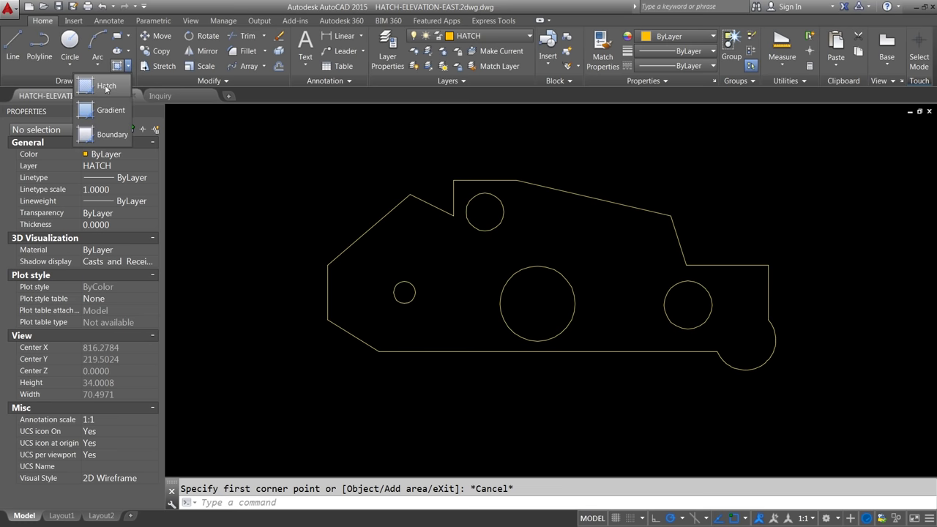
left_click(104, 86)
left_click(404, 247)
left_click(404, 246)
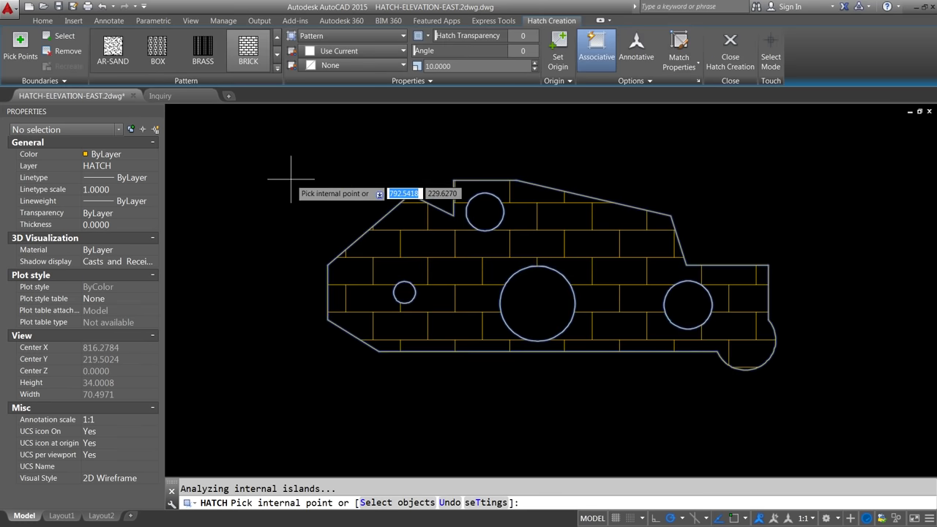
key("Return")
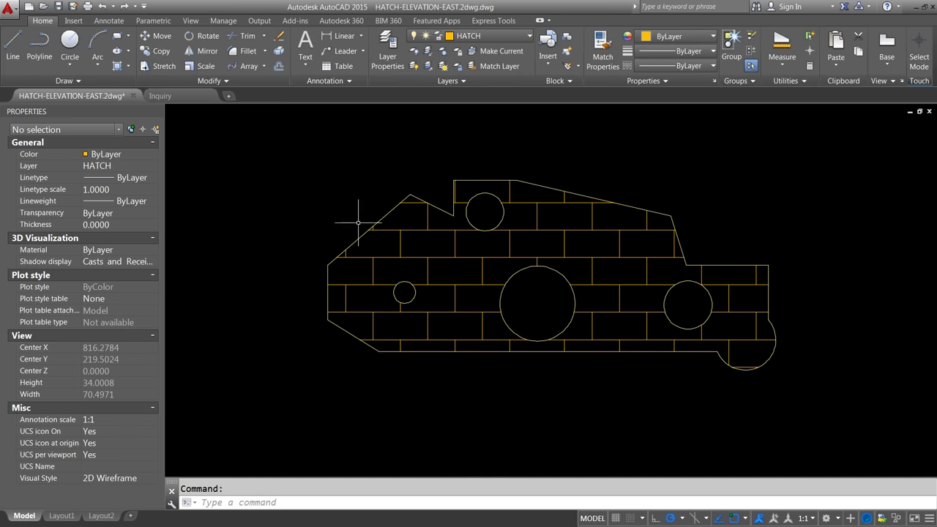
left_click(412, 258)
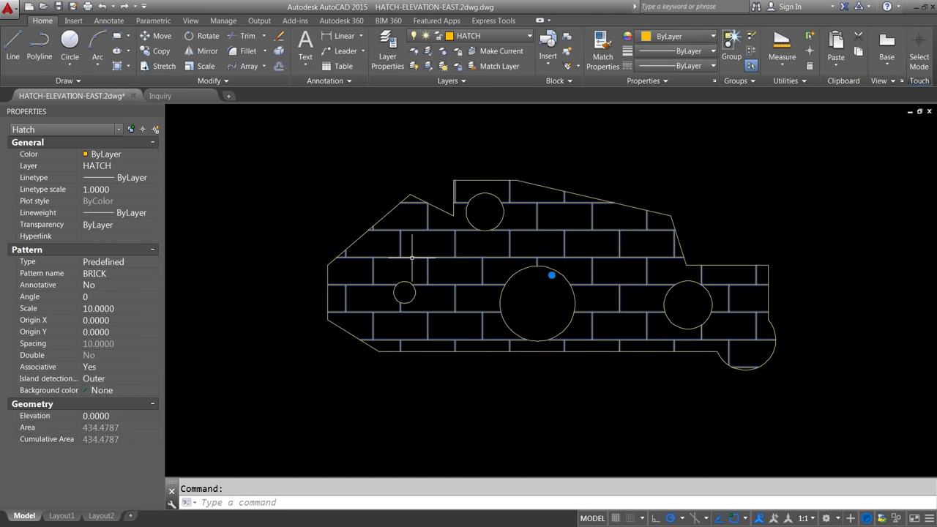